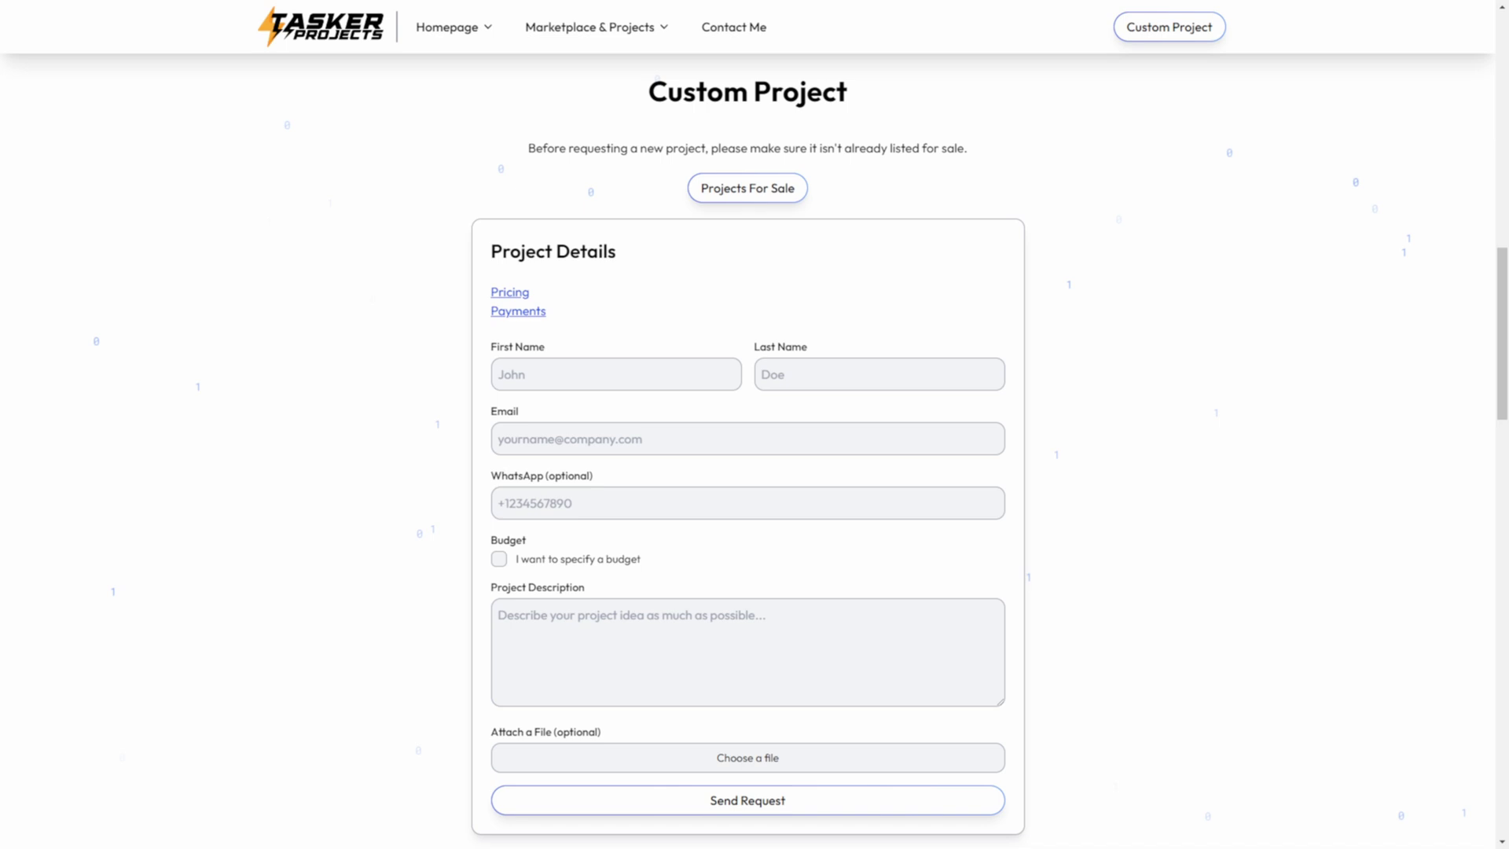
Scroll through the Tasker Projects marketplace listing page
scroll(747, 464, up, 10)
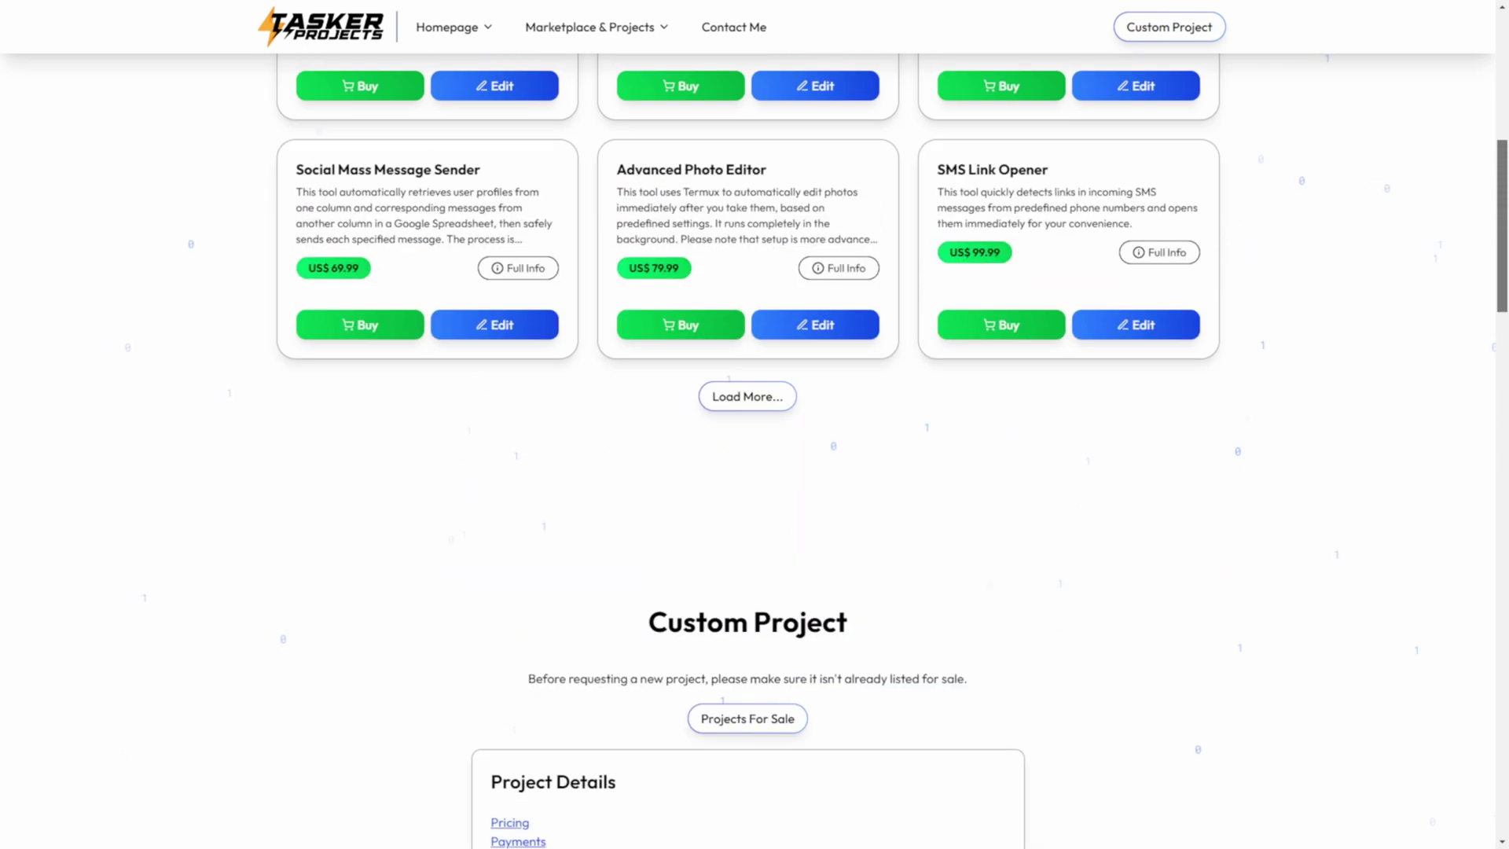
scroll(747, 464, down, 1)
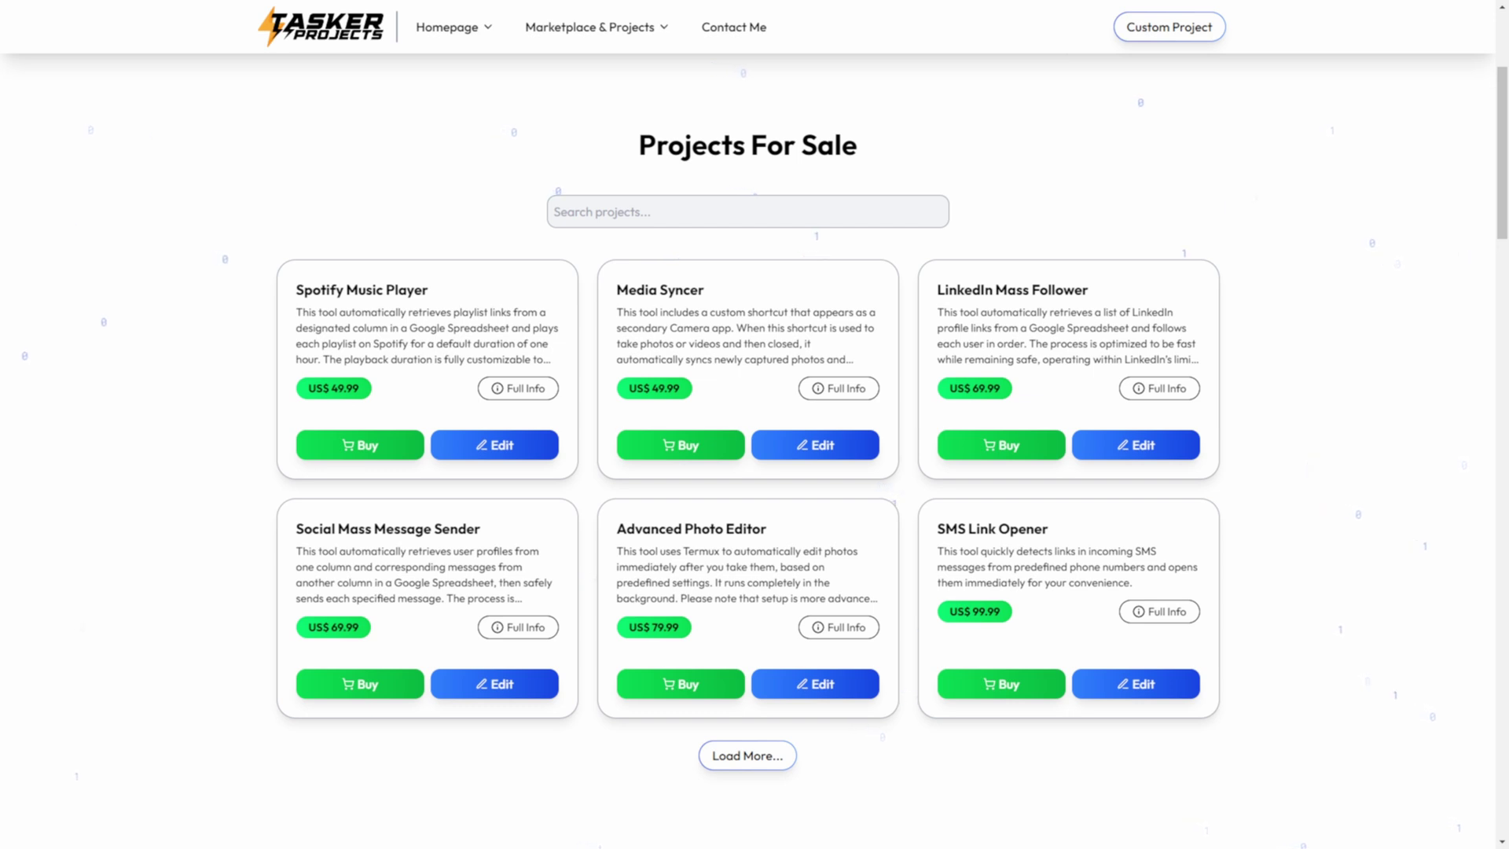
scroll(747, 464, up, 3)
Jump to the home page's Learn More section, scroll down to Reviews, then back to the top
click(454, 27)
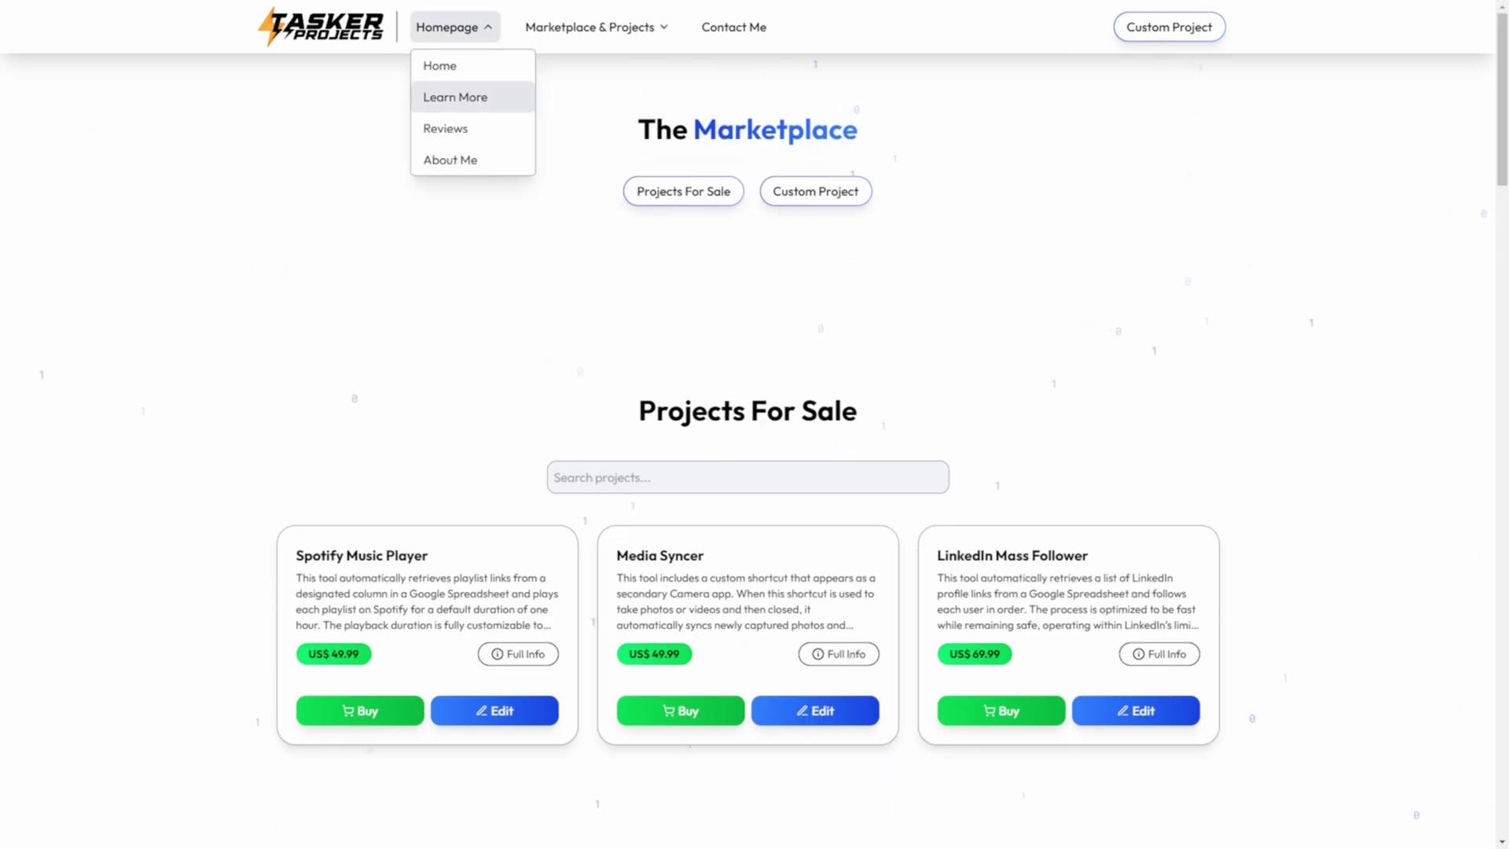
click(439, 66)
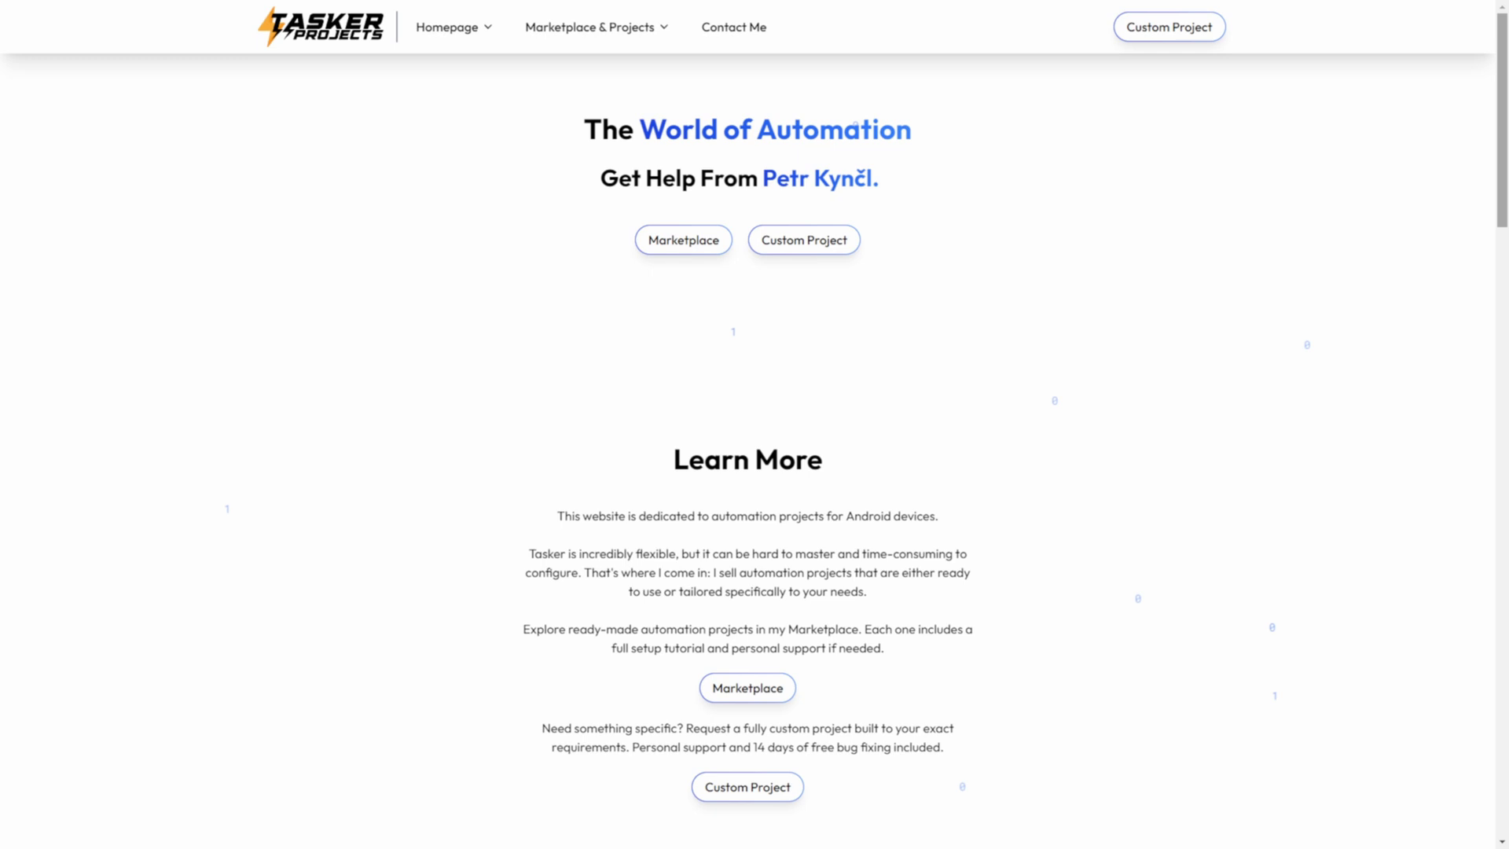
scroll(747, 464, down, 4)
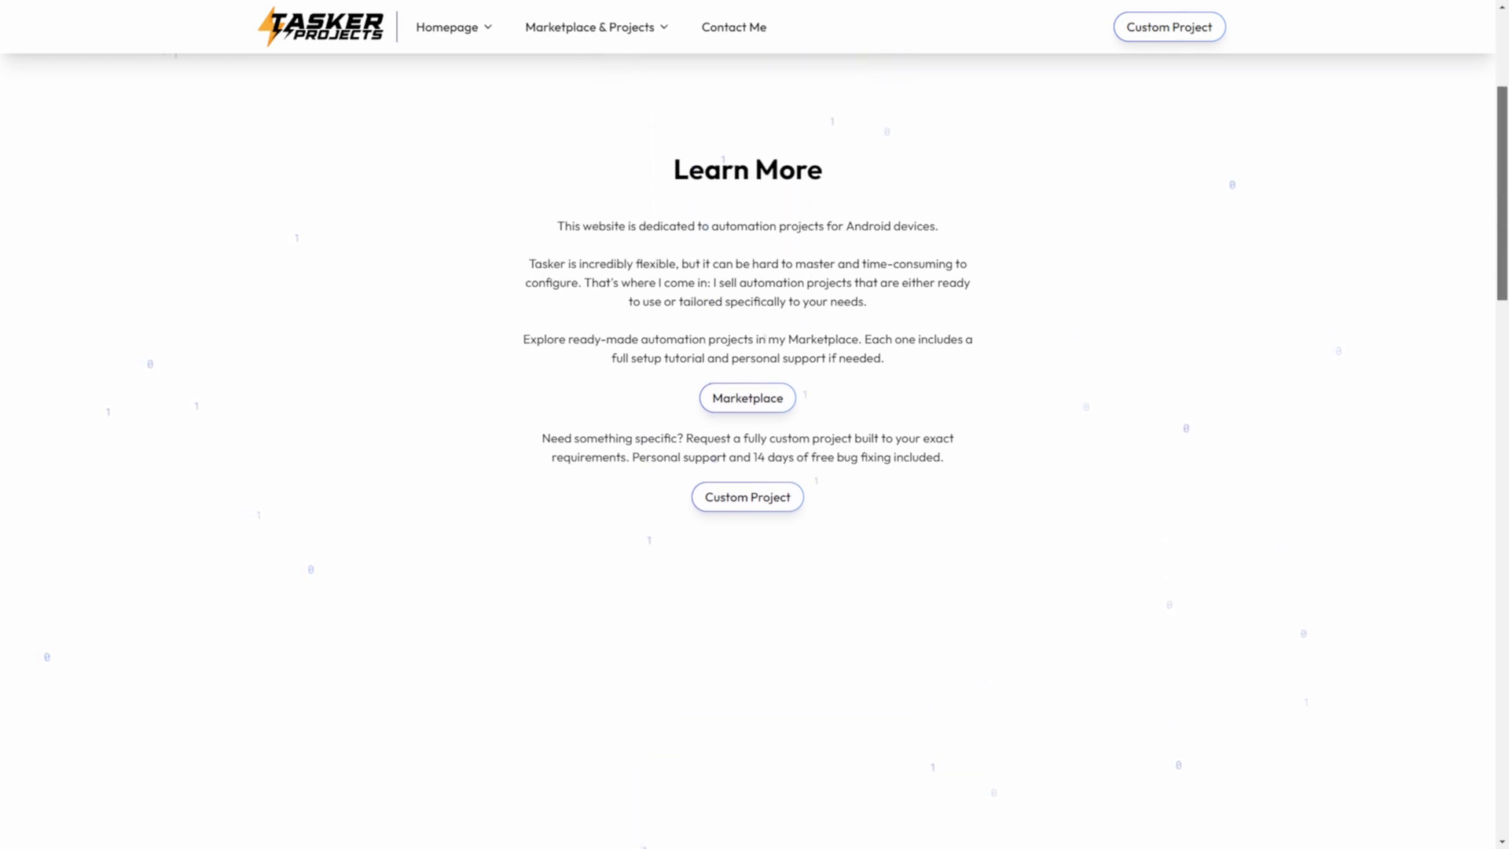
scroll(747, 463, down, 7)
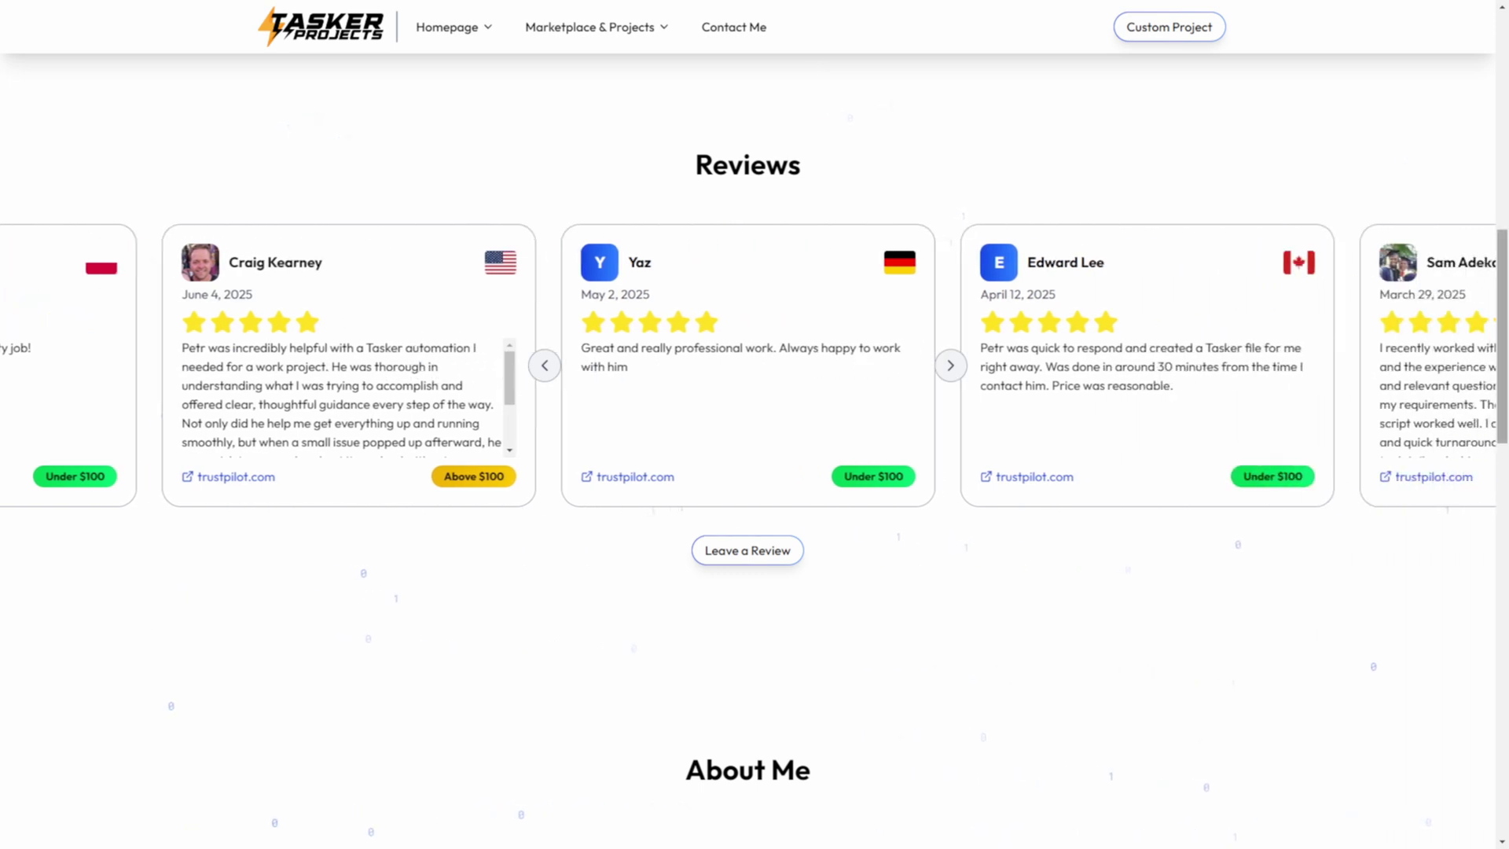
scroll(747, 463, up, 1)
scroll(747, 464, up, 10)
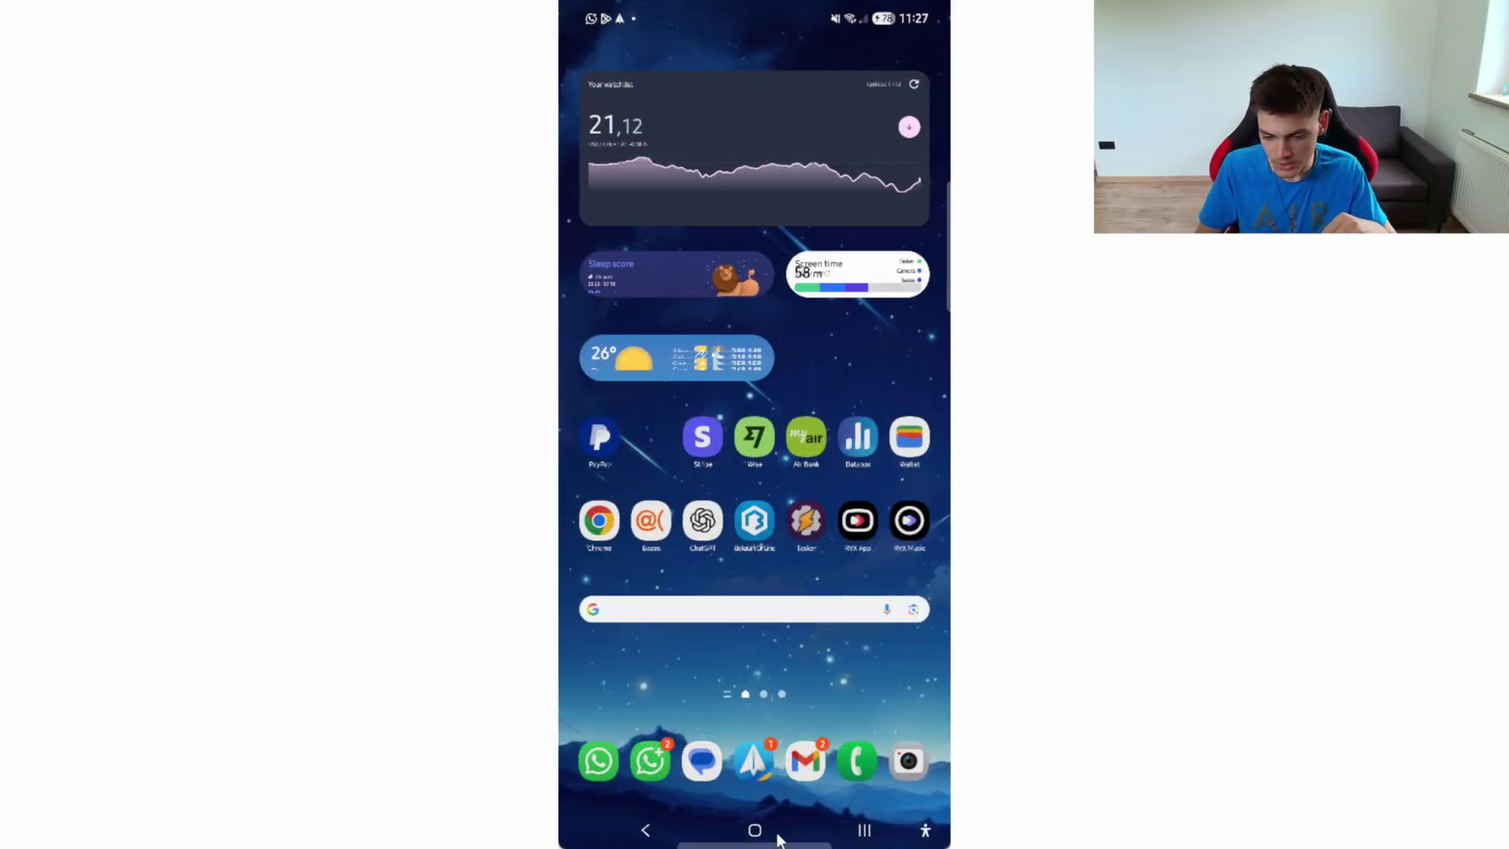
Launch Tasker and add a new task named 'Send Wa message' from the Tasks tab
click(807, 530)
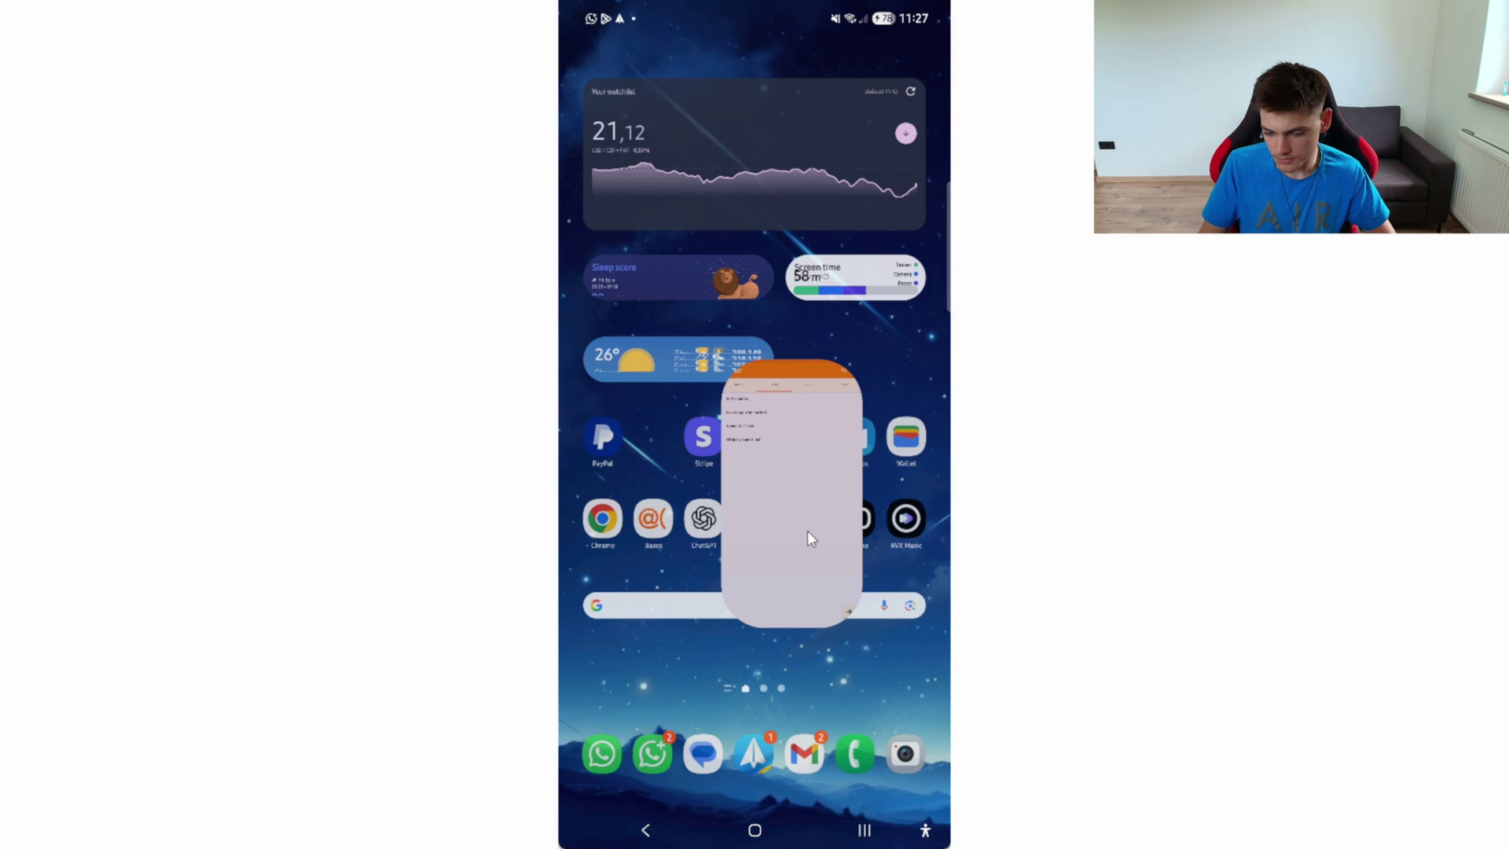
click(915, 770)
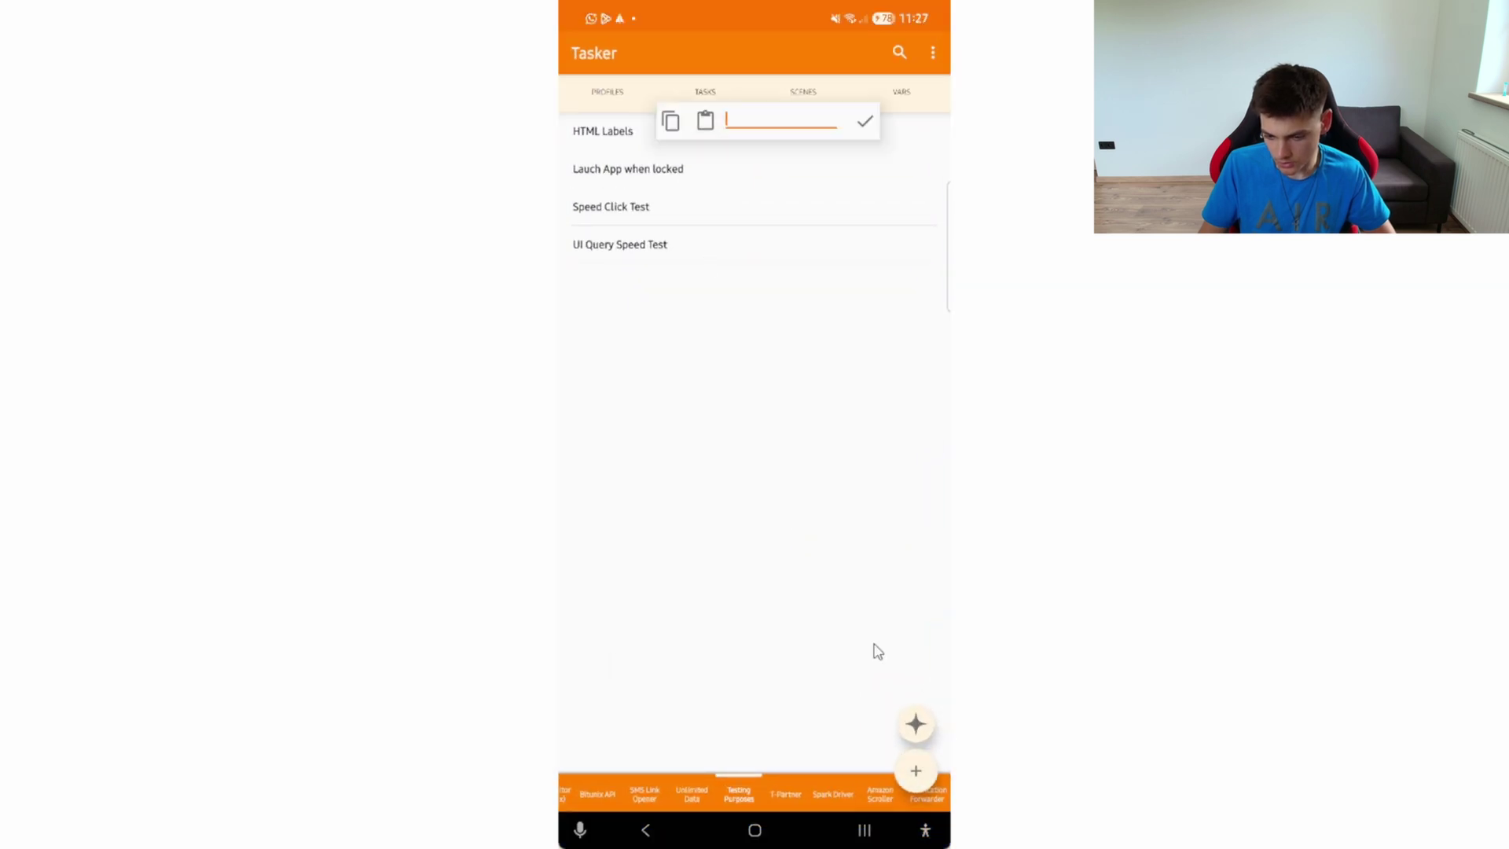
text(S)
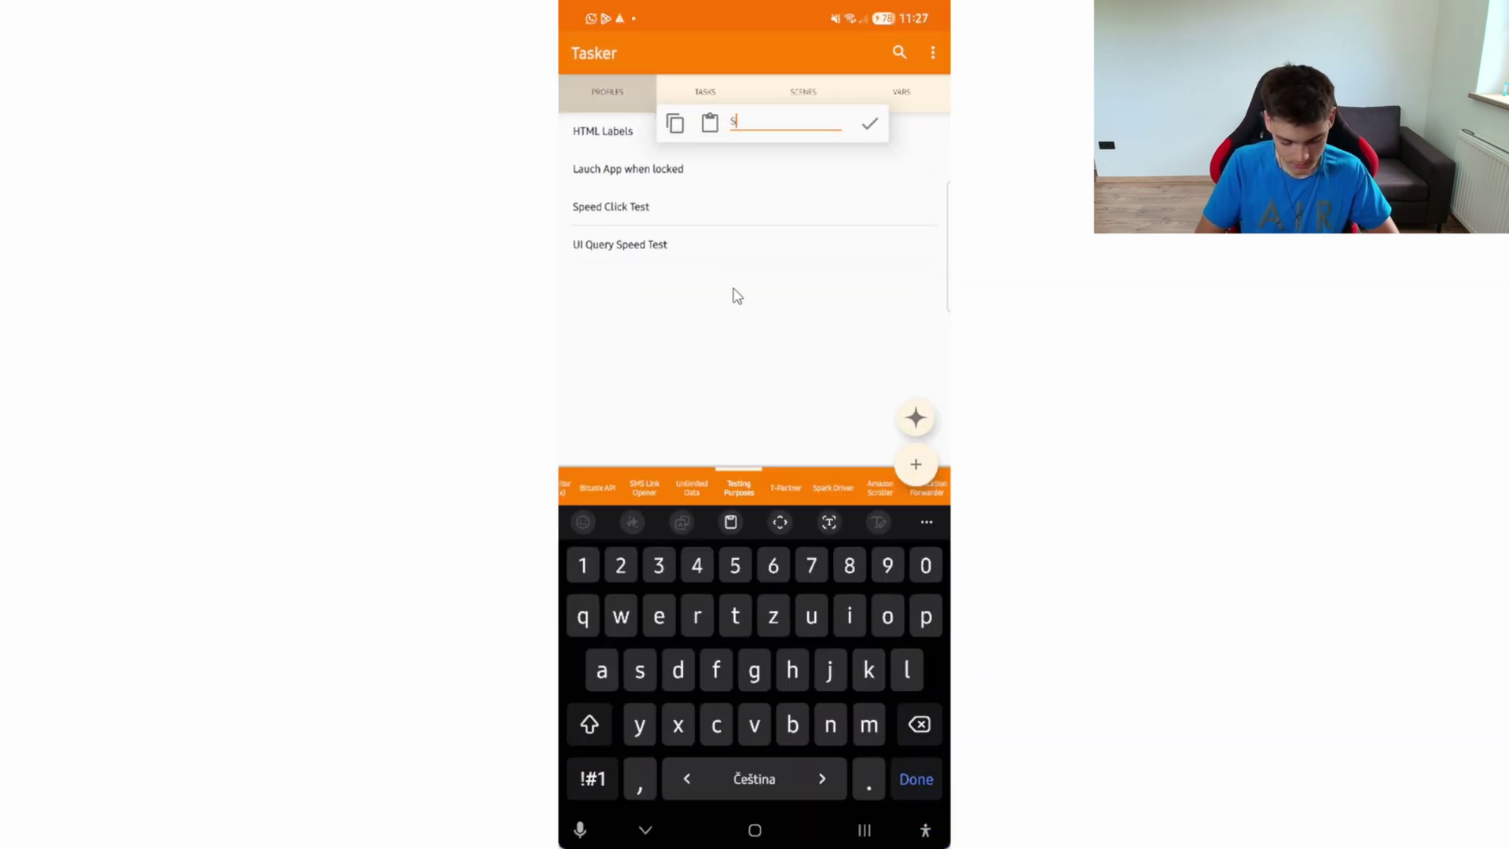
text(end Wa message)
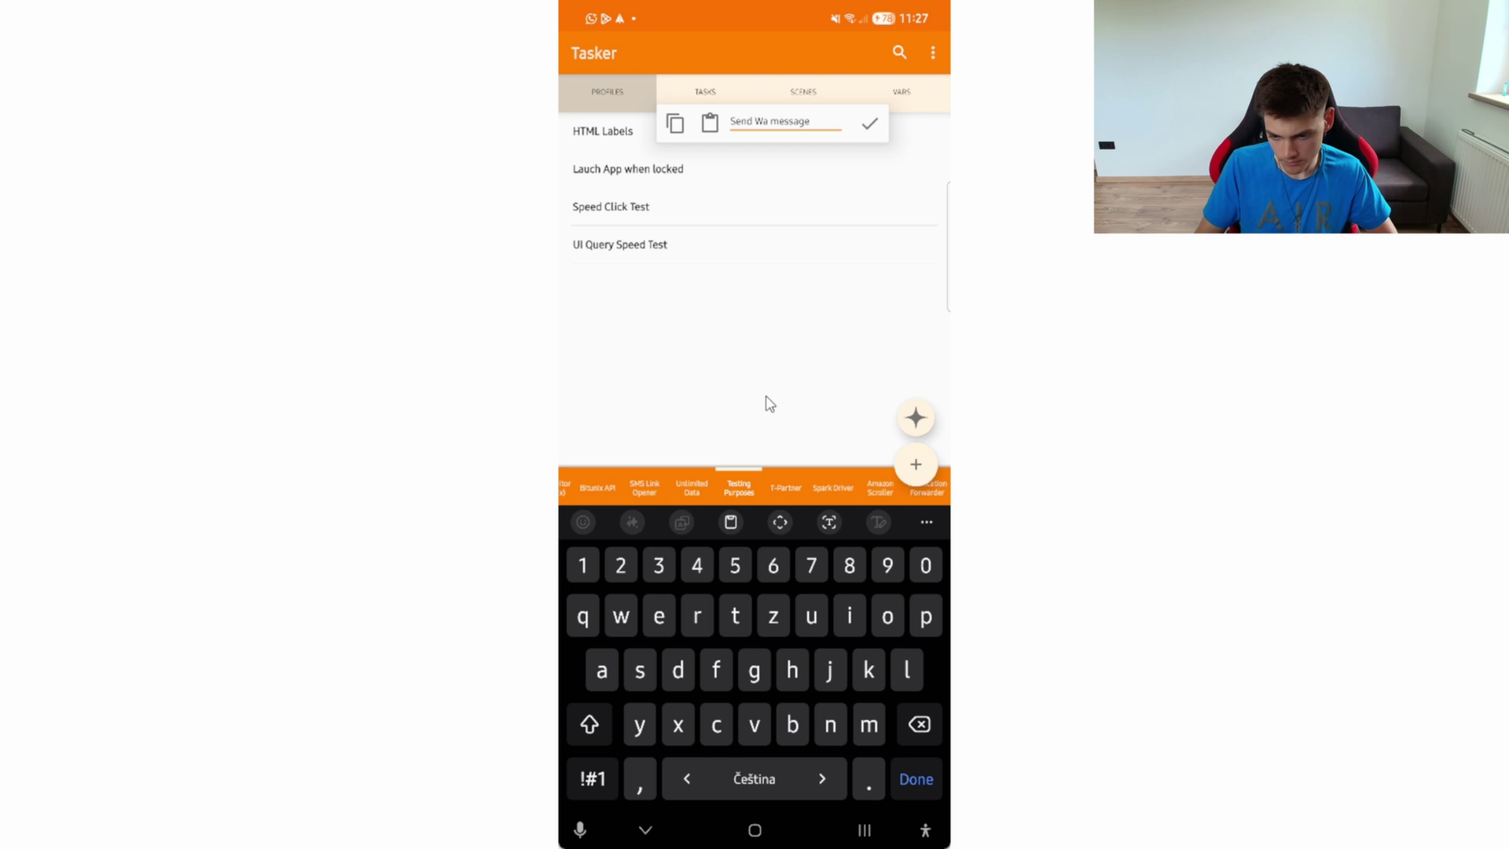
click(868, 125)
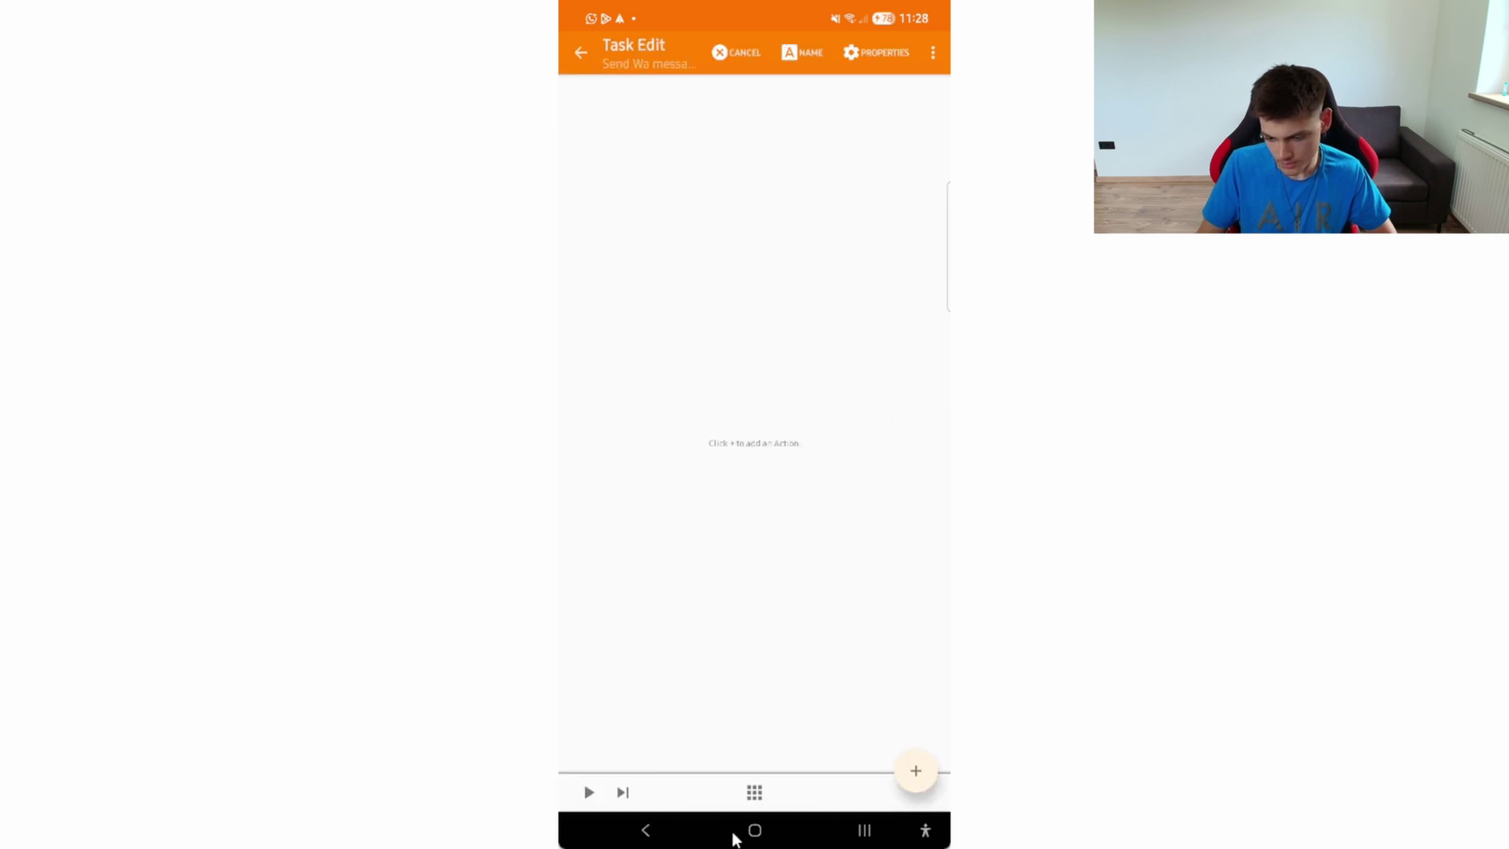
Add a Browse URL action to the task by filtering actions for 'brow'
click(914, 770)
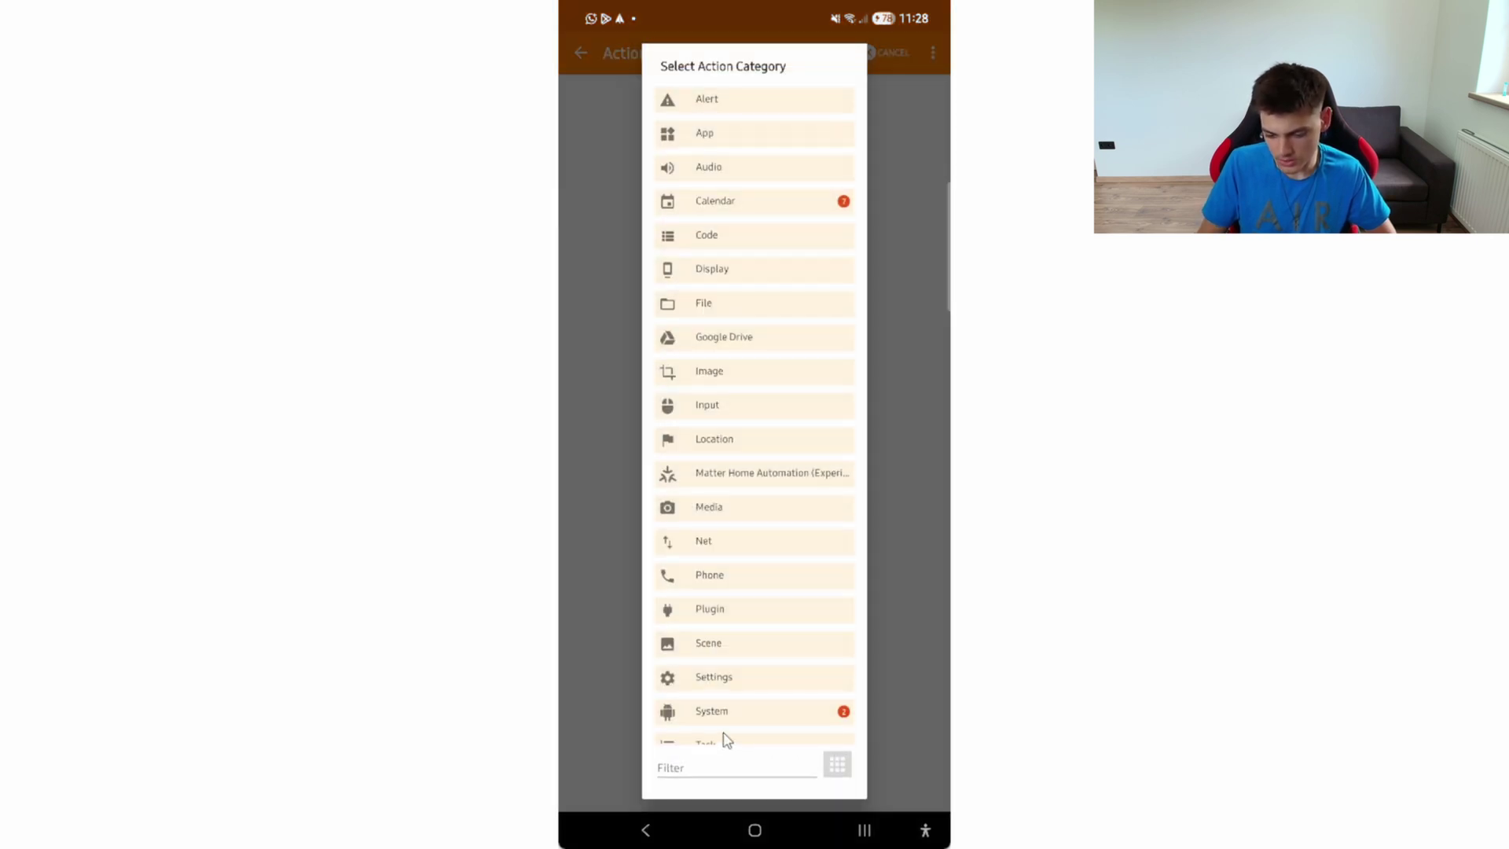
click(696, 773)
text(brow)
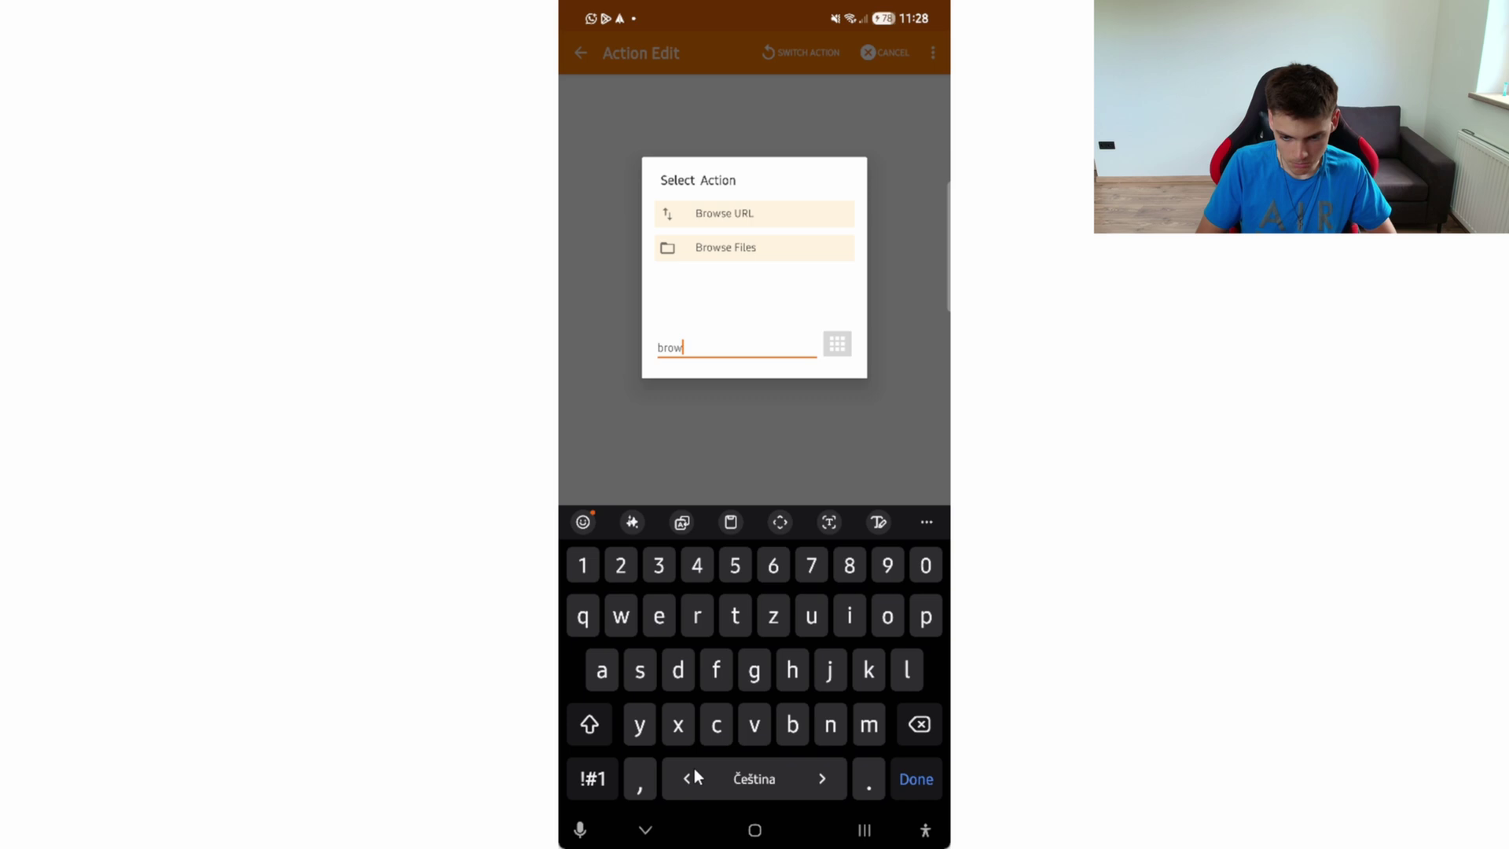
click(704, 212)
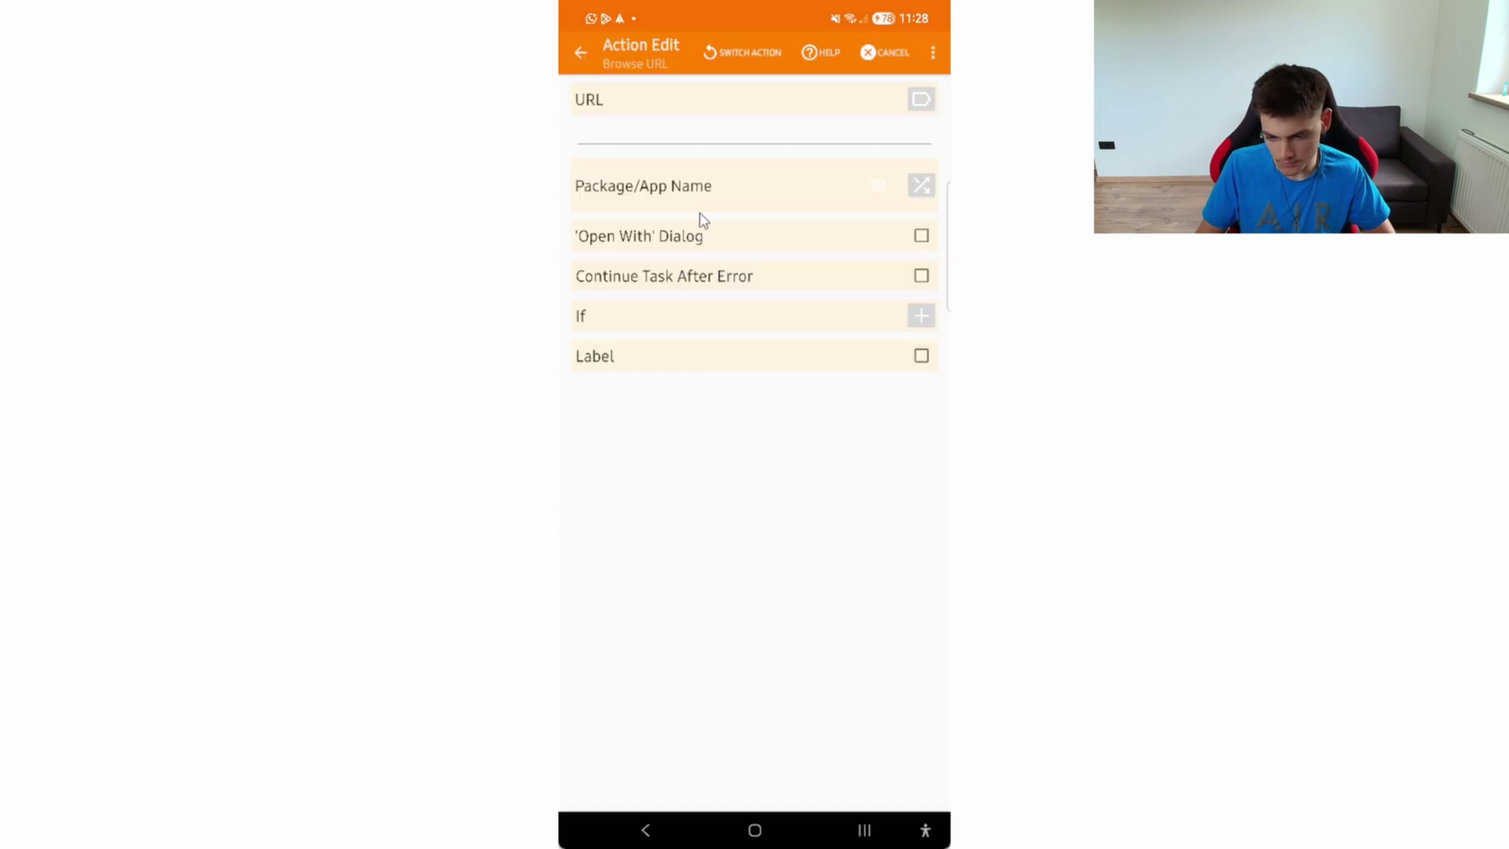
Enter the wa.me link with the pasted phone number and ?text=Hello as the URL
click(736, 129)
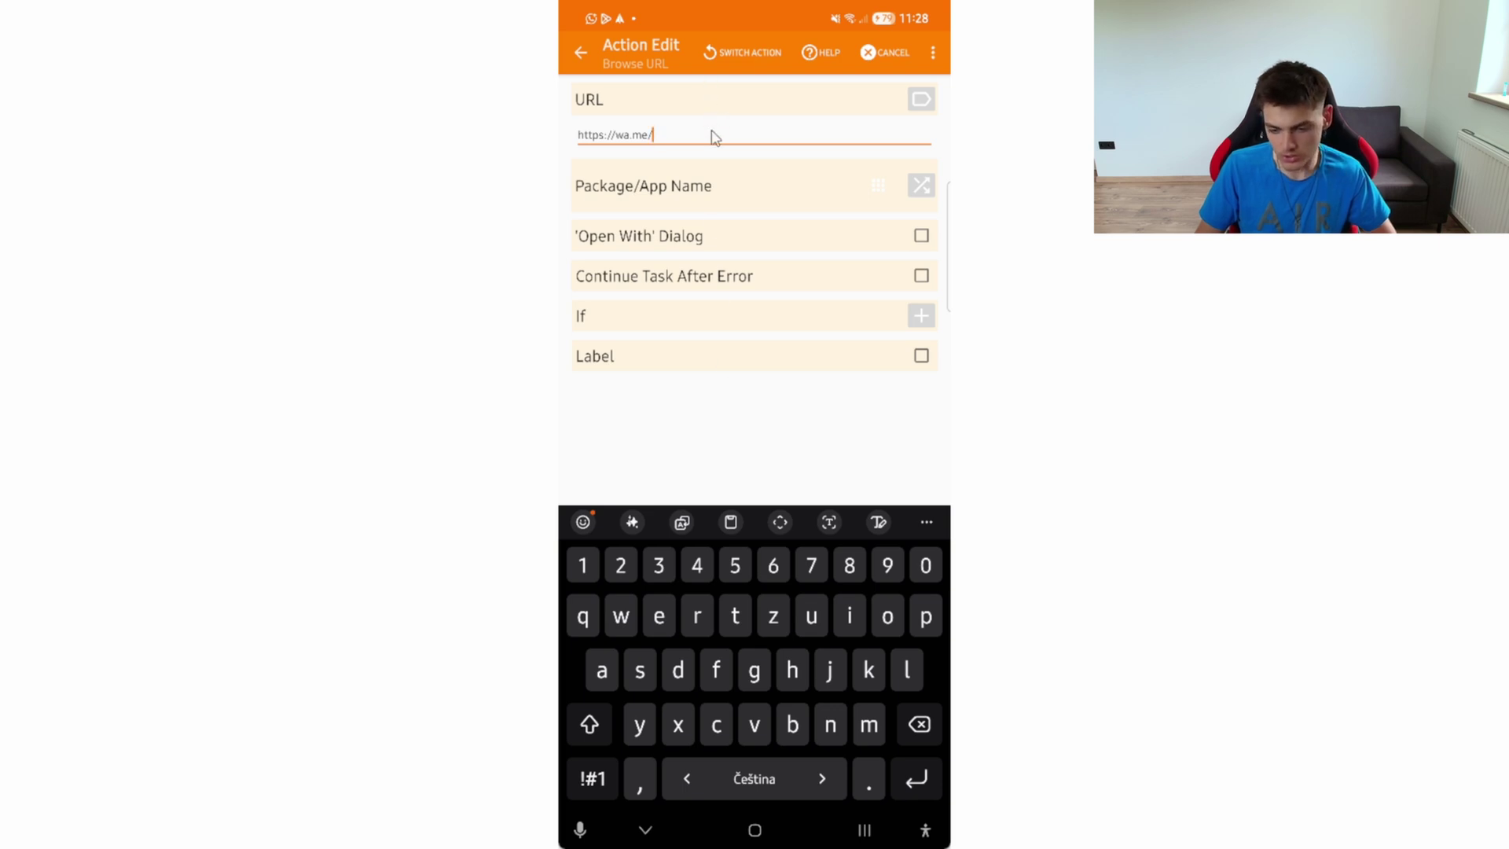
key(ctrl+v)
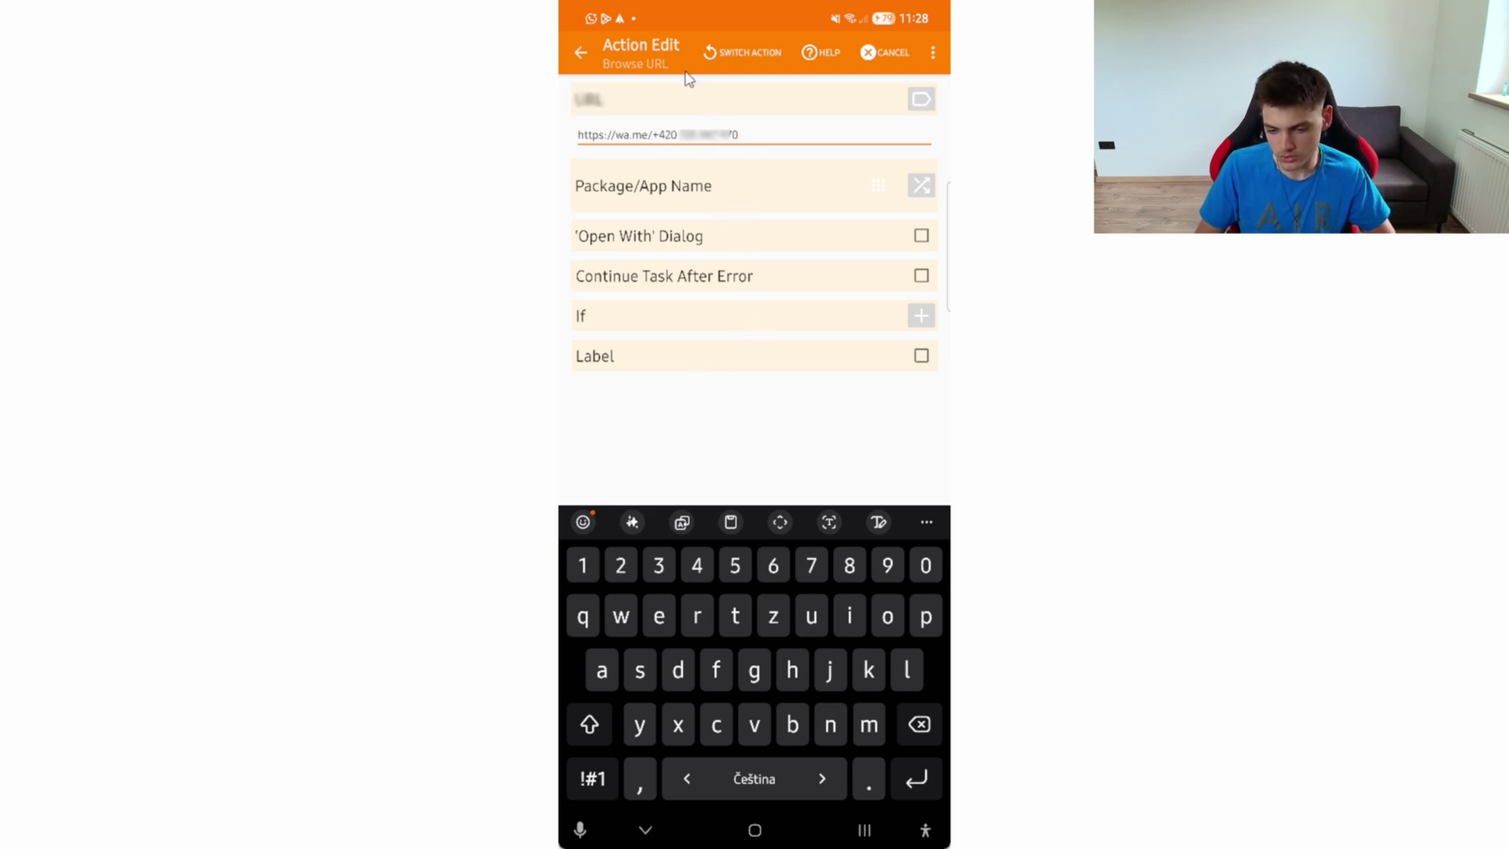
click(660, 138)
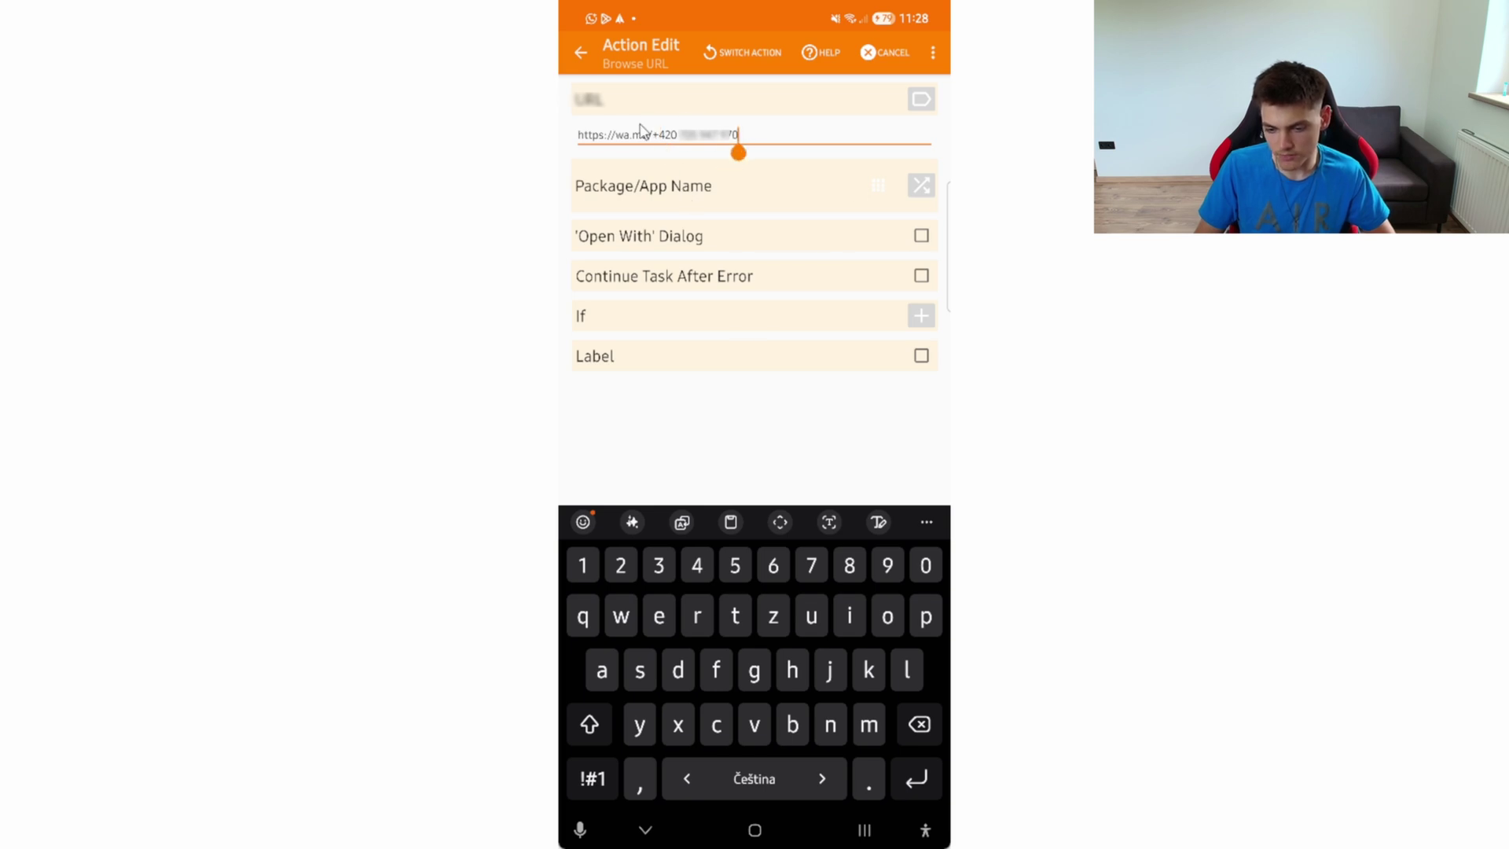
click(721, 138)
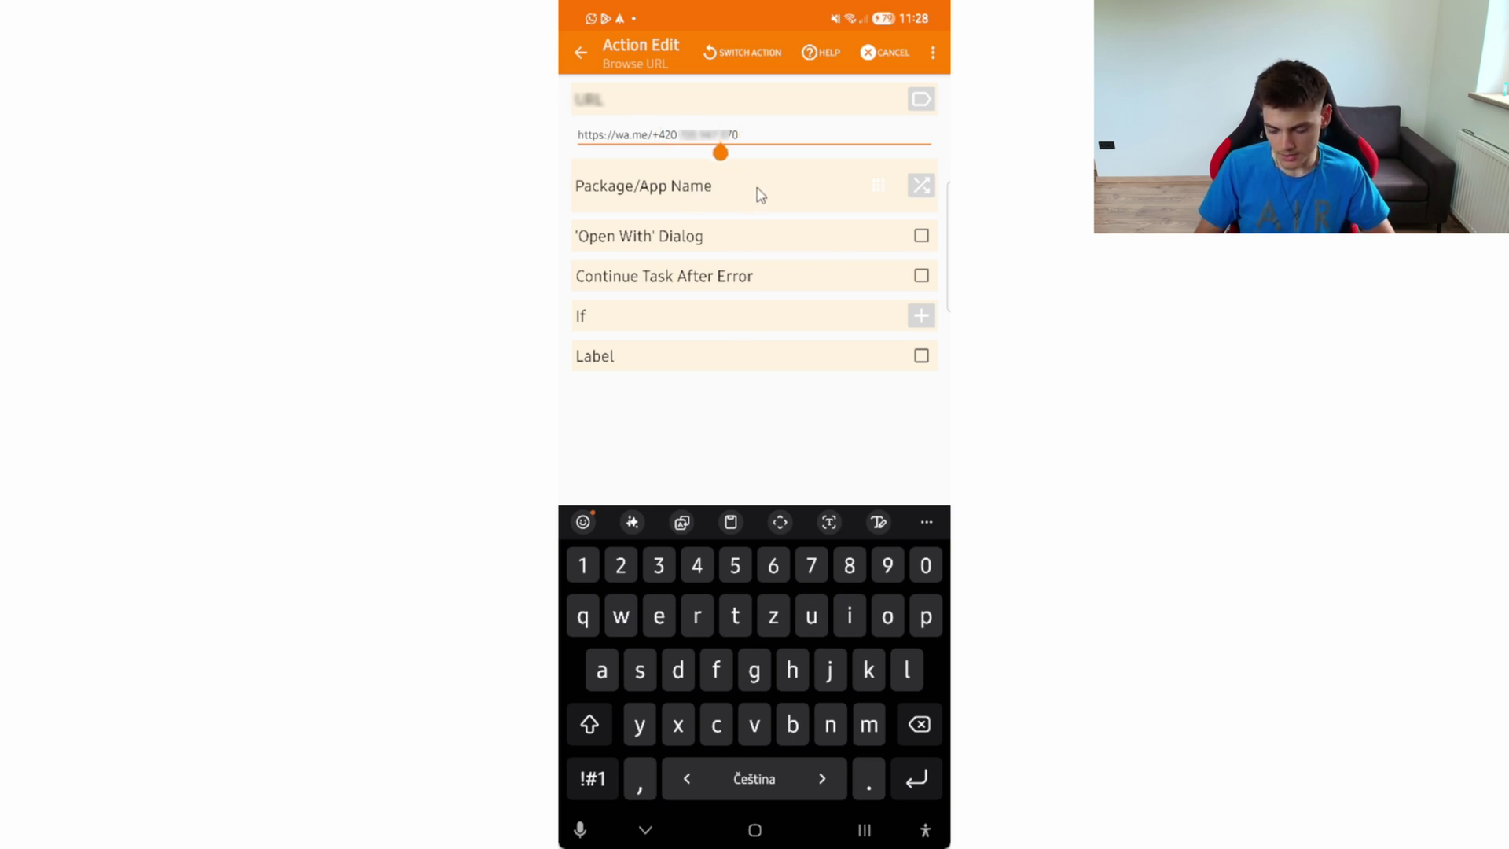
key(BackSpace)
key(BackSpace)
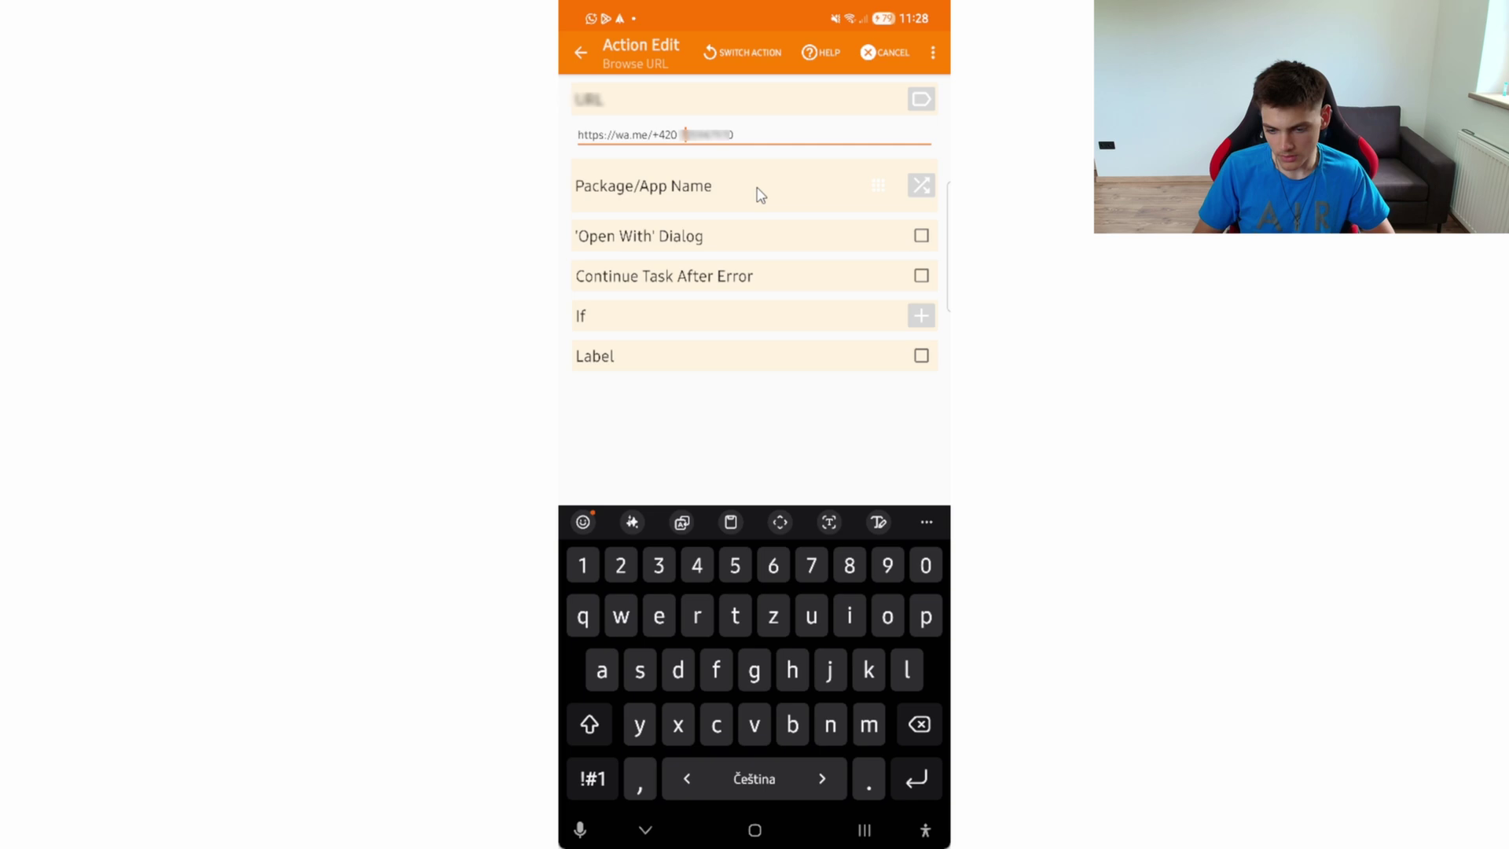
click(758, 136)
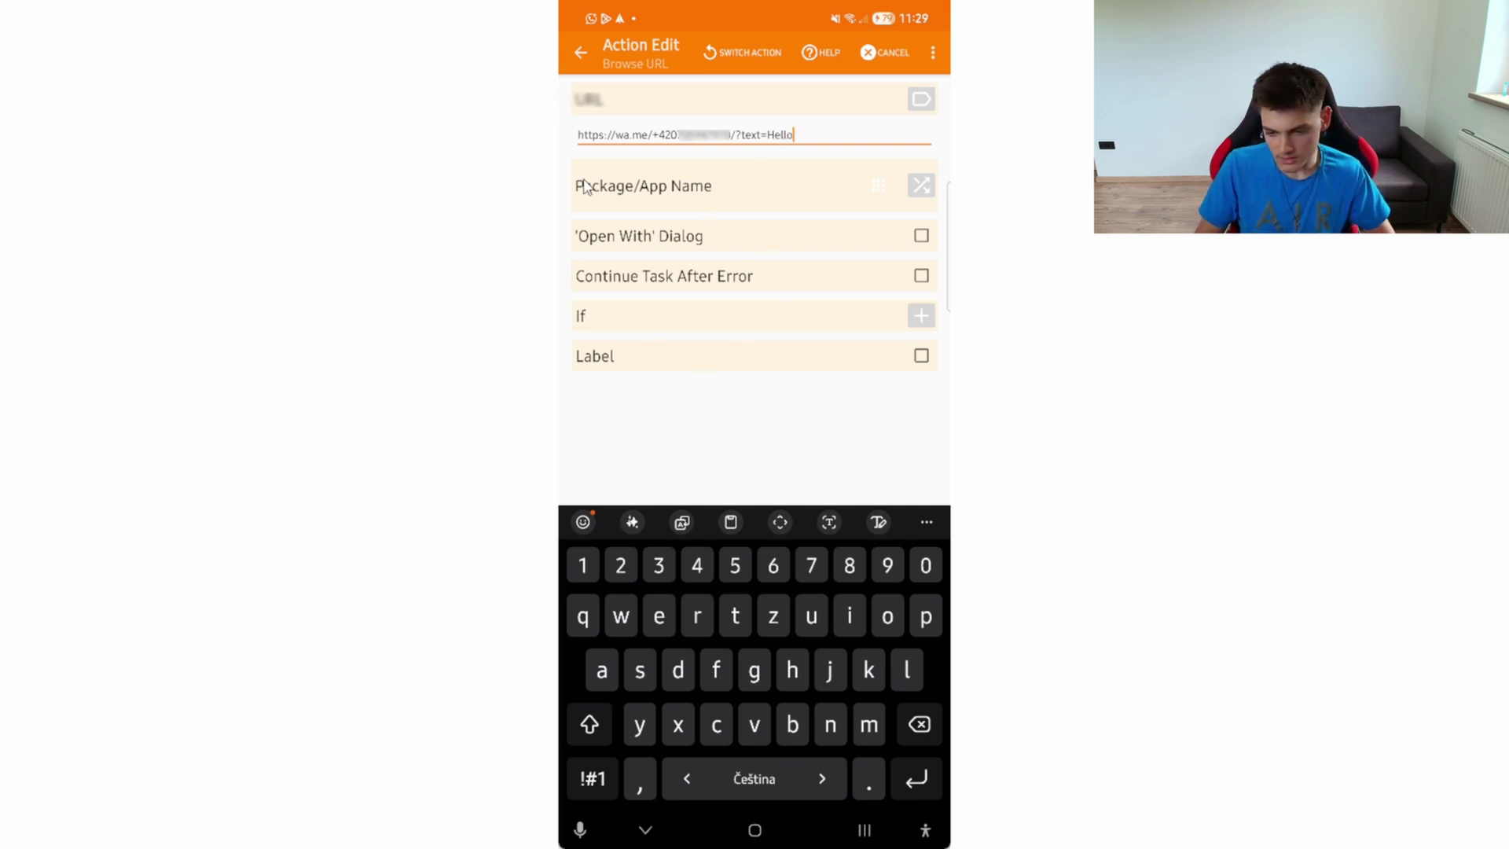
Set the Browse URL app to WhatsApp, save the action, and test-run the task
click(880, 187)
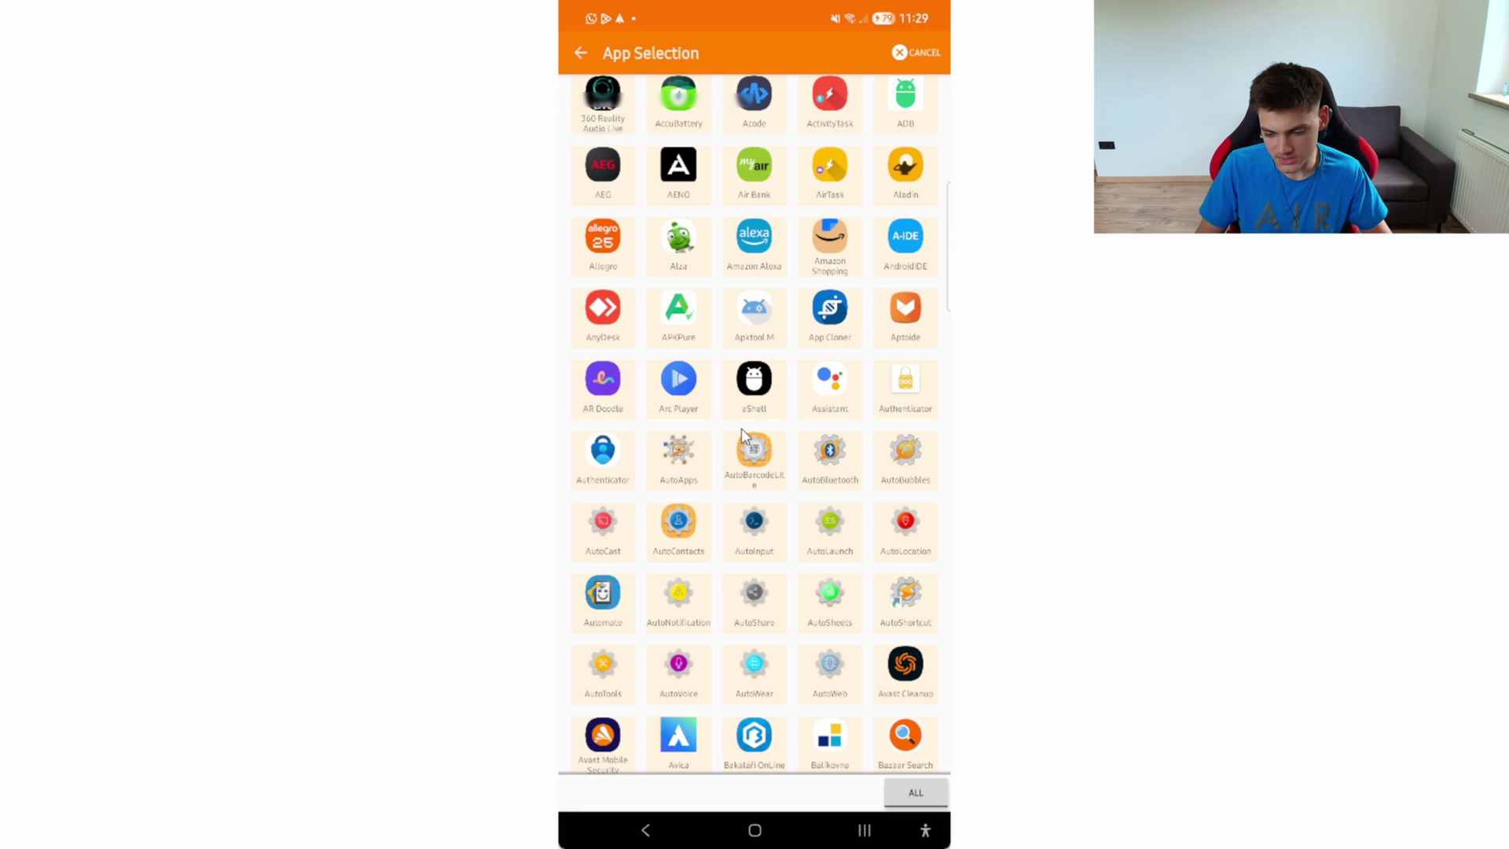
scroll(781, 448, down, 10)
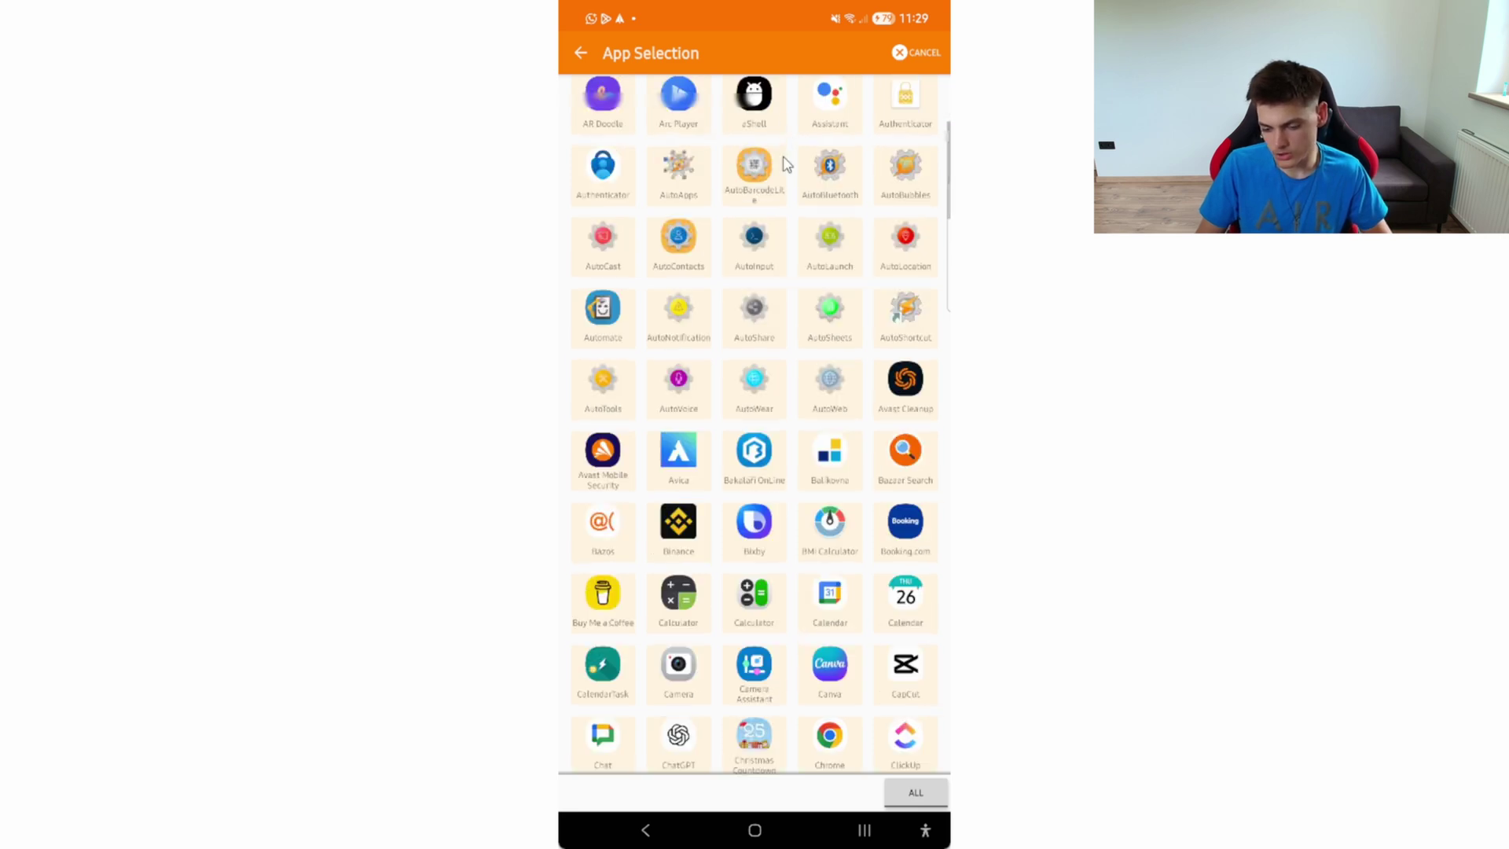
scroll(825, 275, down, 13)
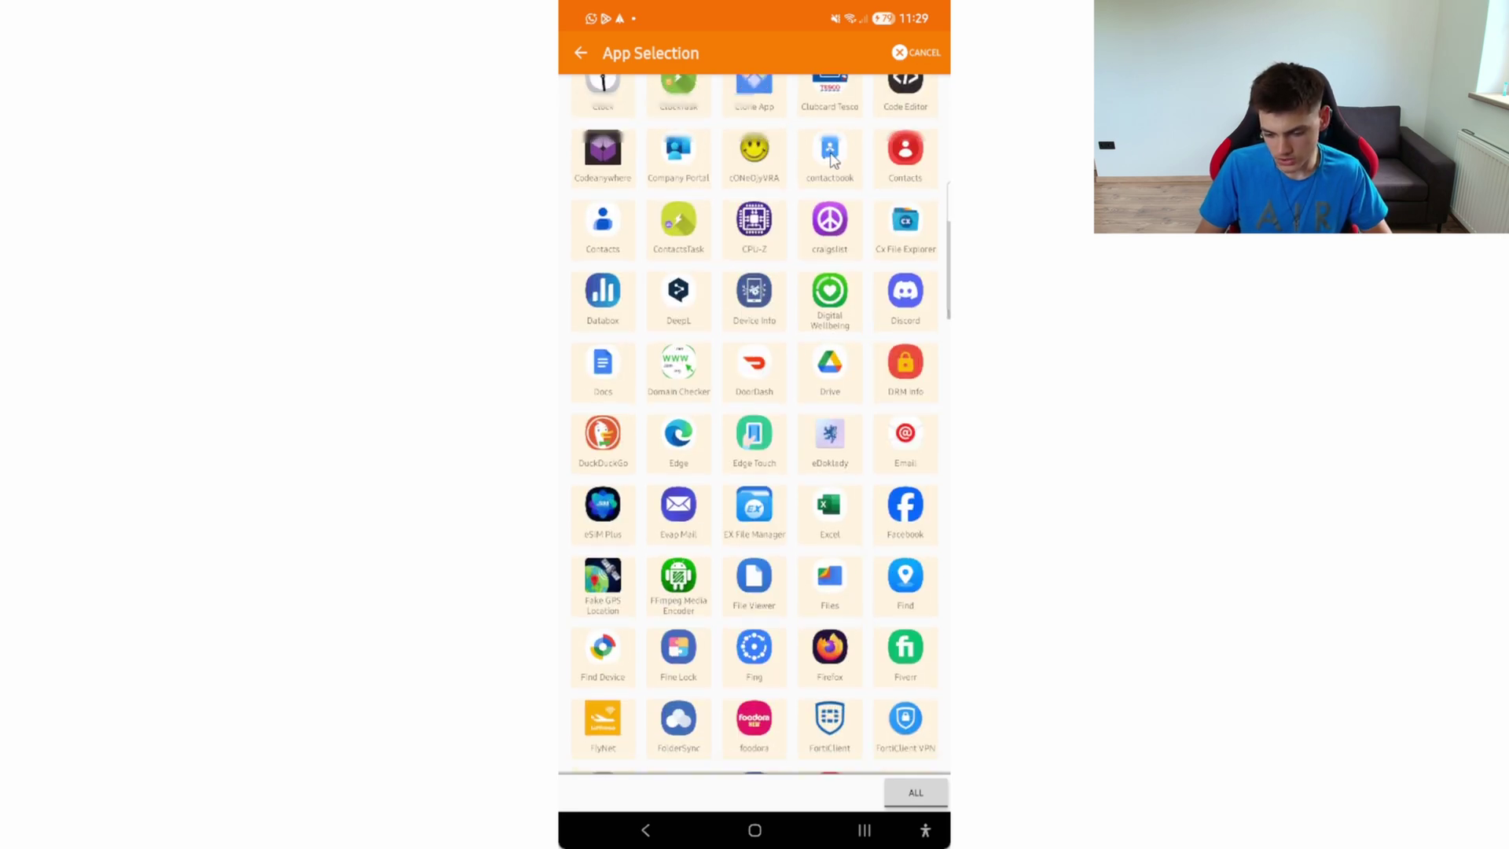
scroll(853, 463, down, 12)
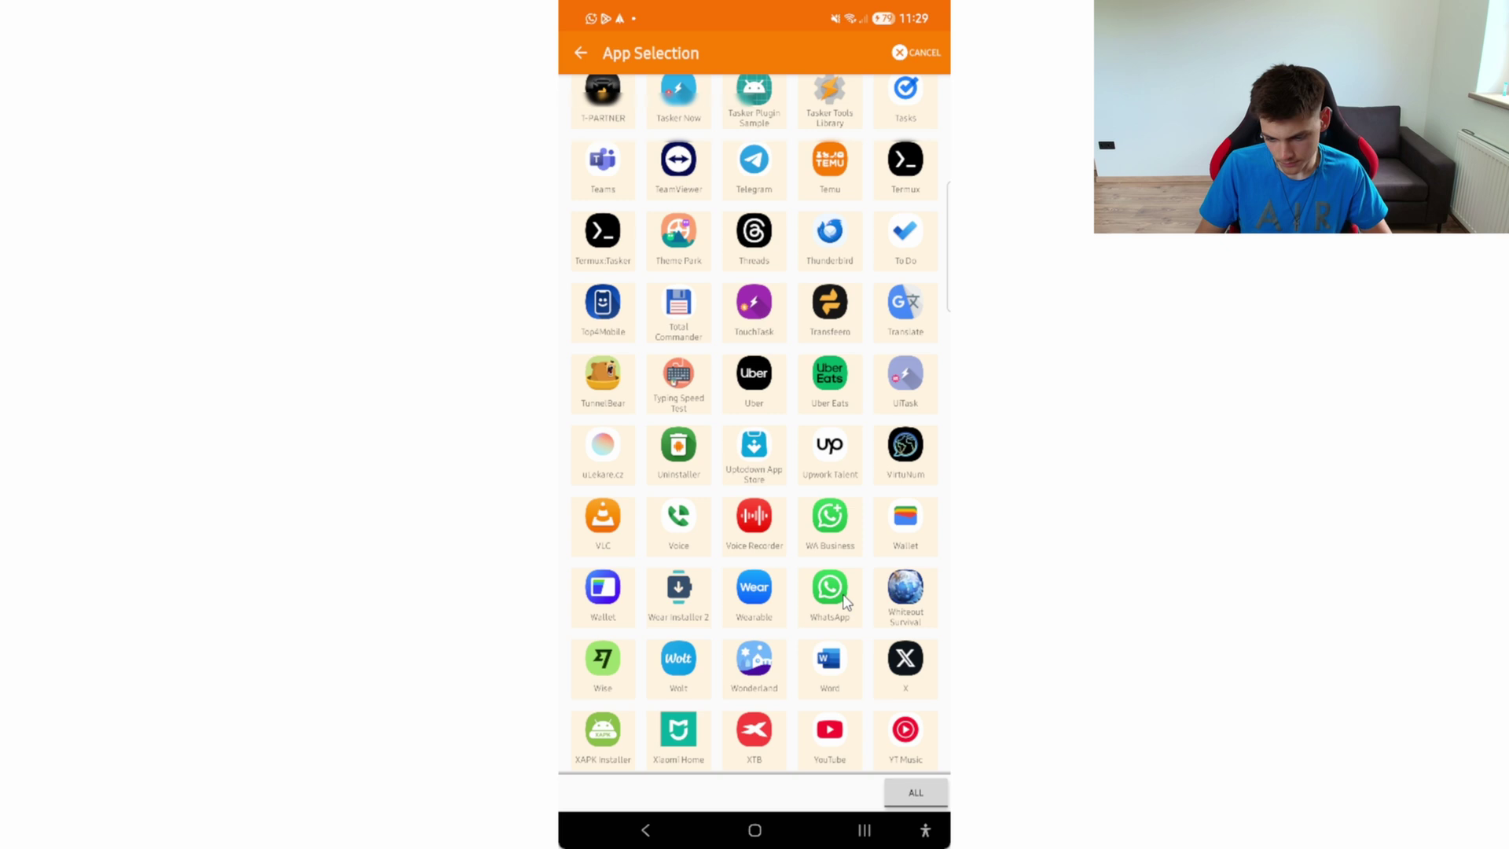
click(837, 602)
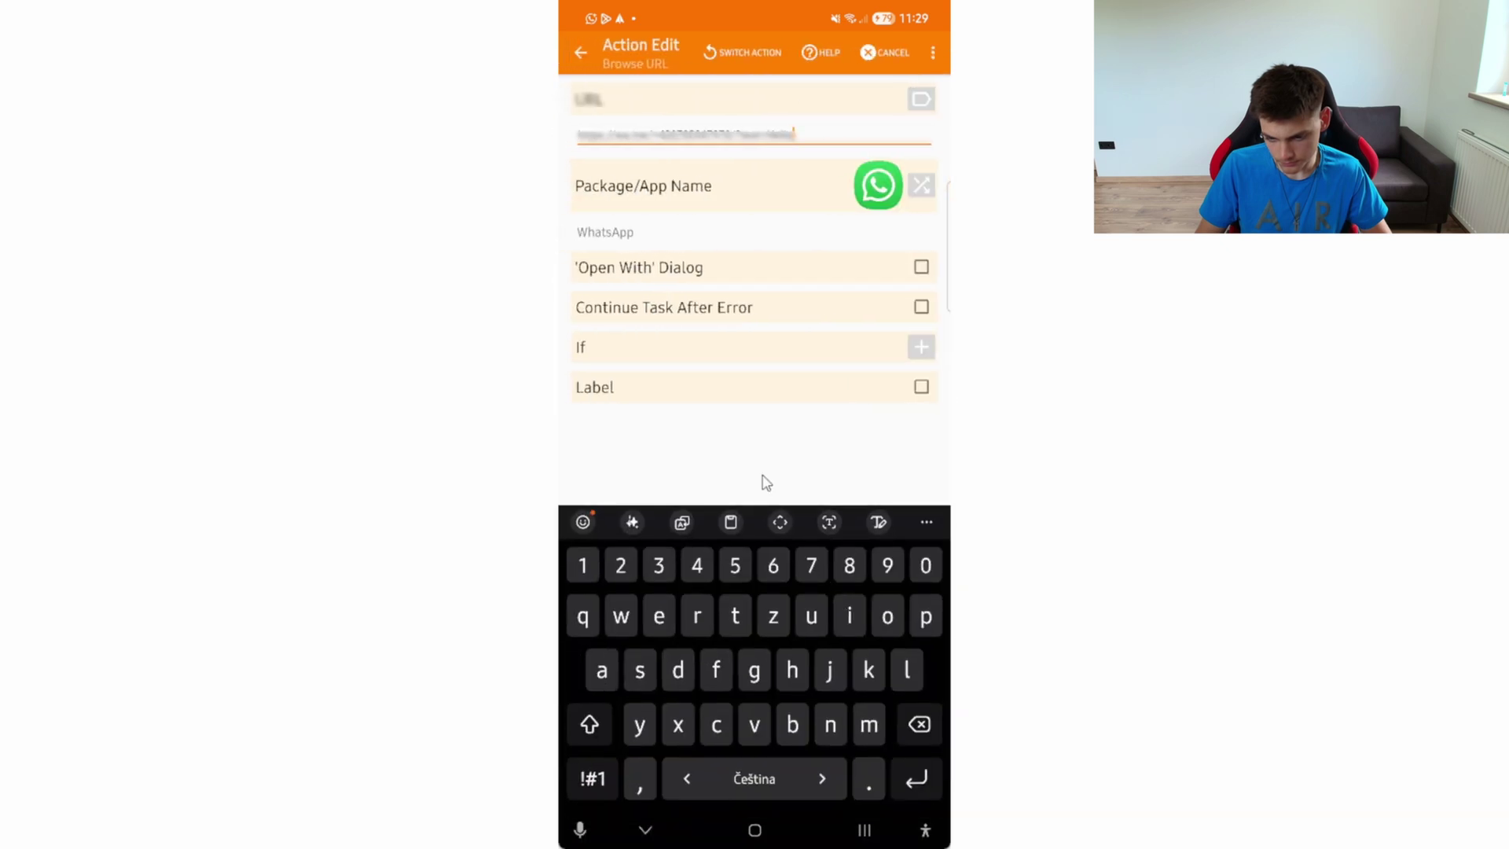
click(581, 53)
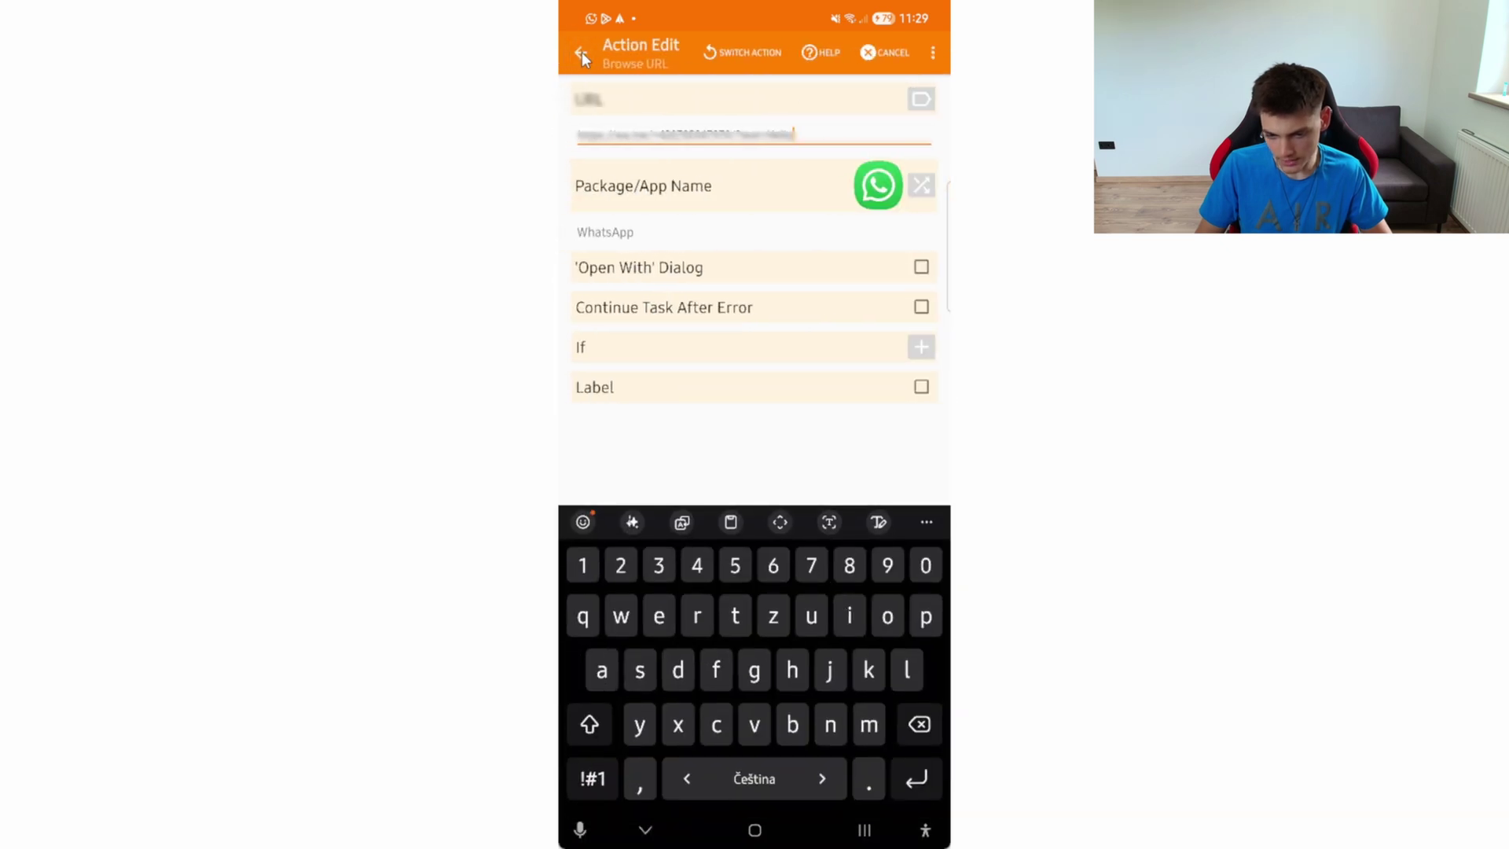
click(590, 793)
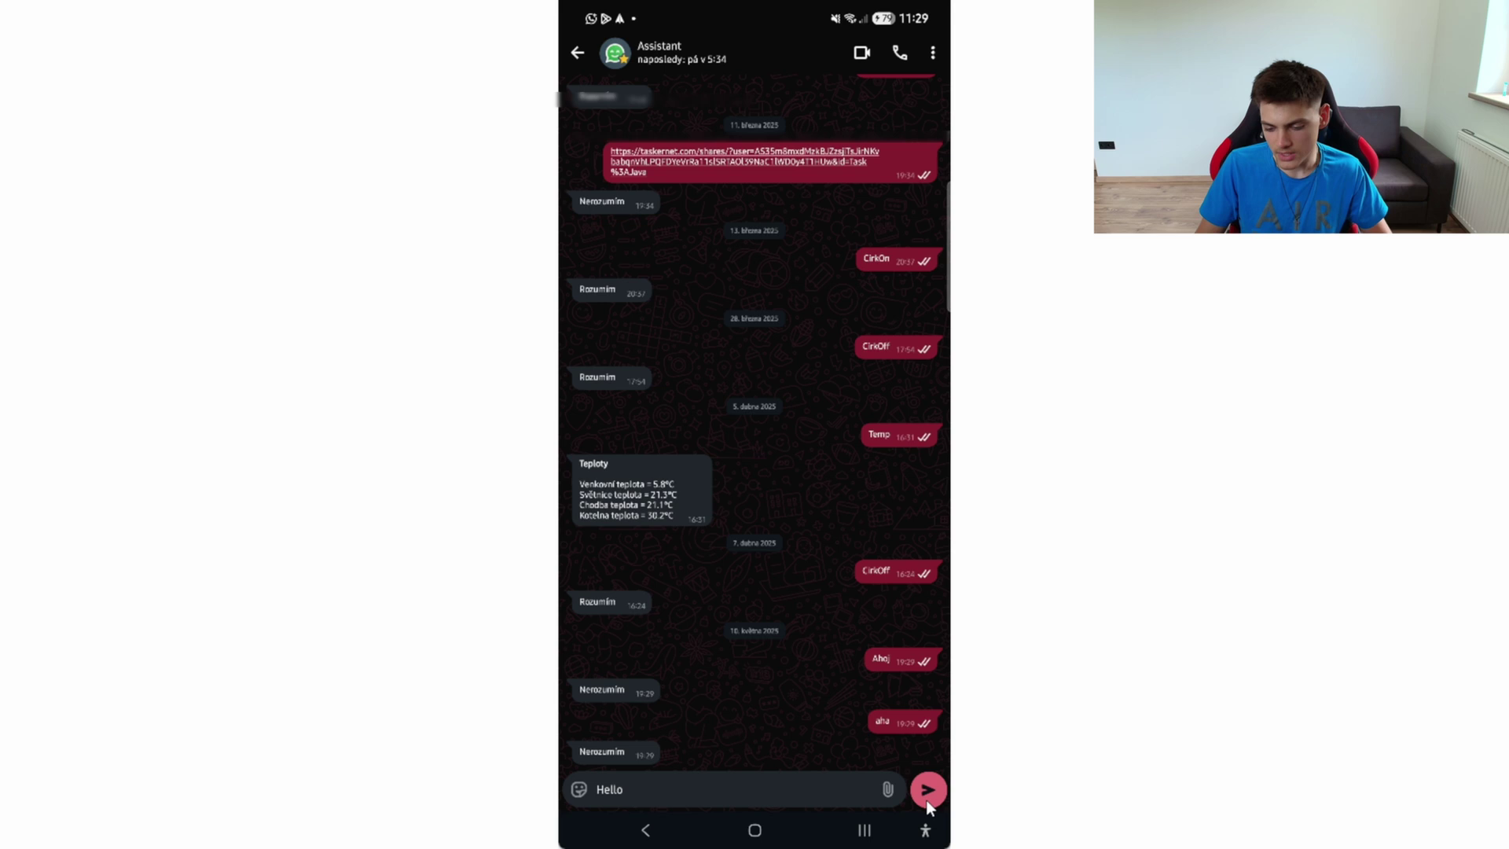
Return to the task editor and add an AutoInput Actions v2 plugin action
right_click(862, 768)
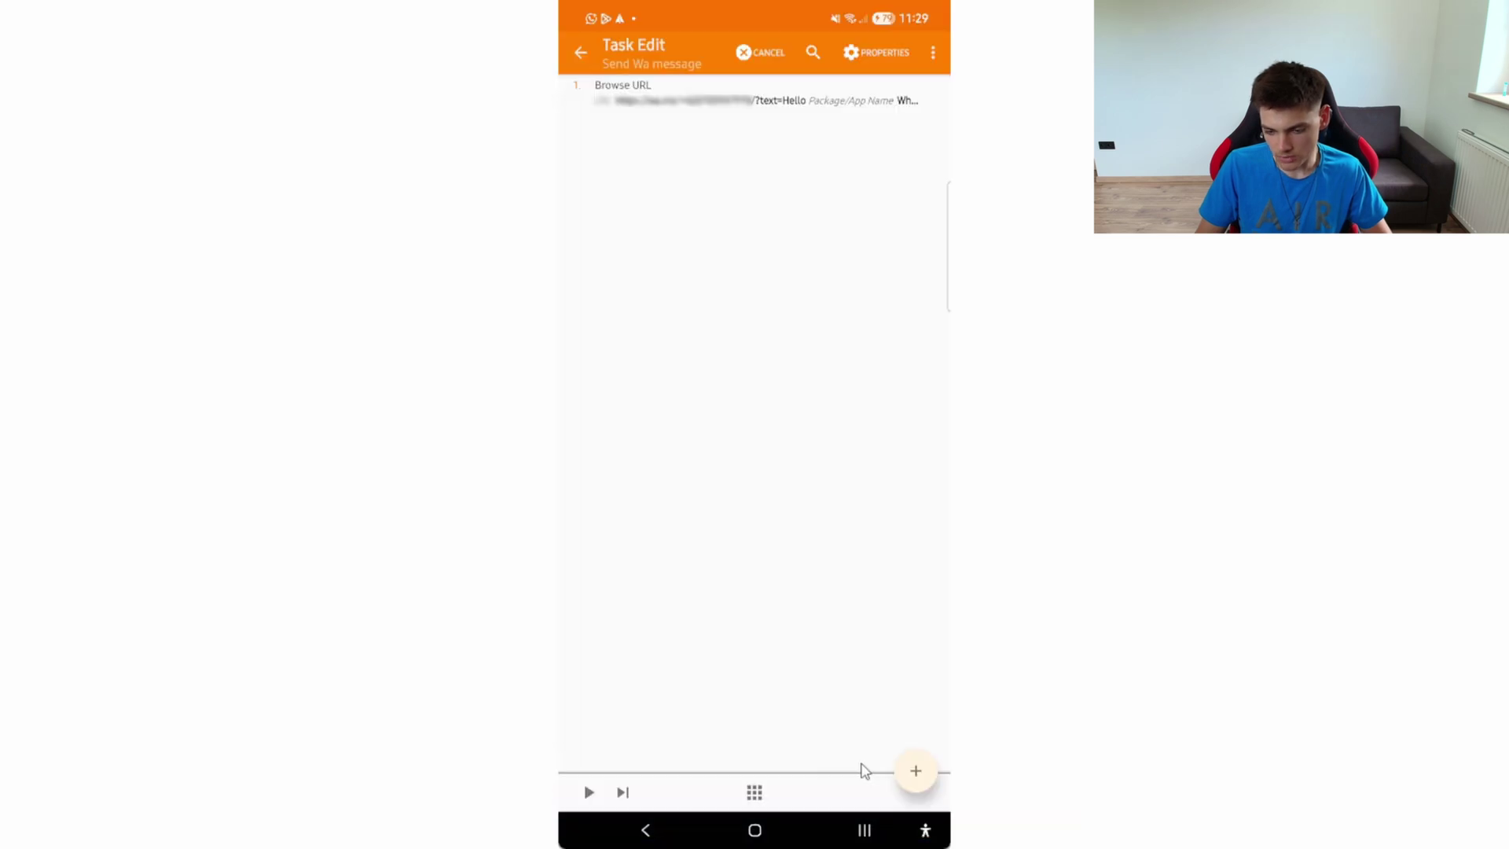
click(915, 774)
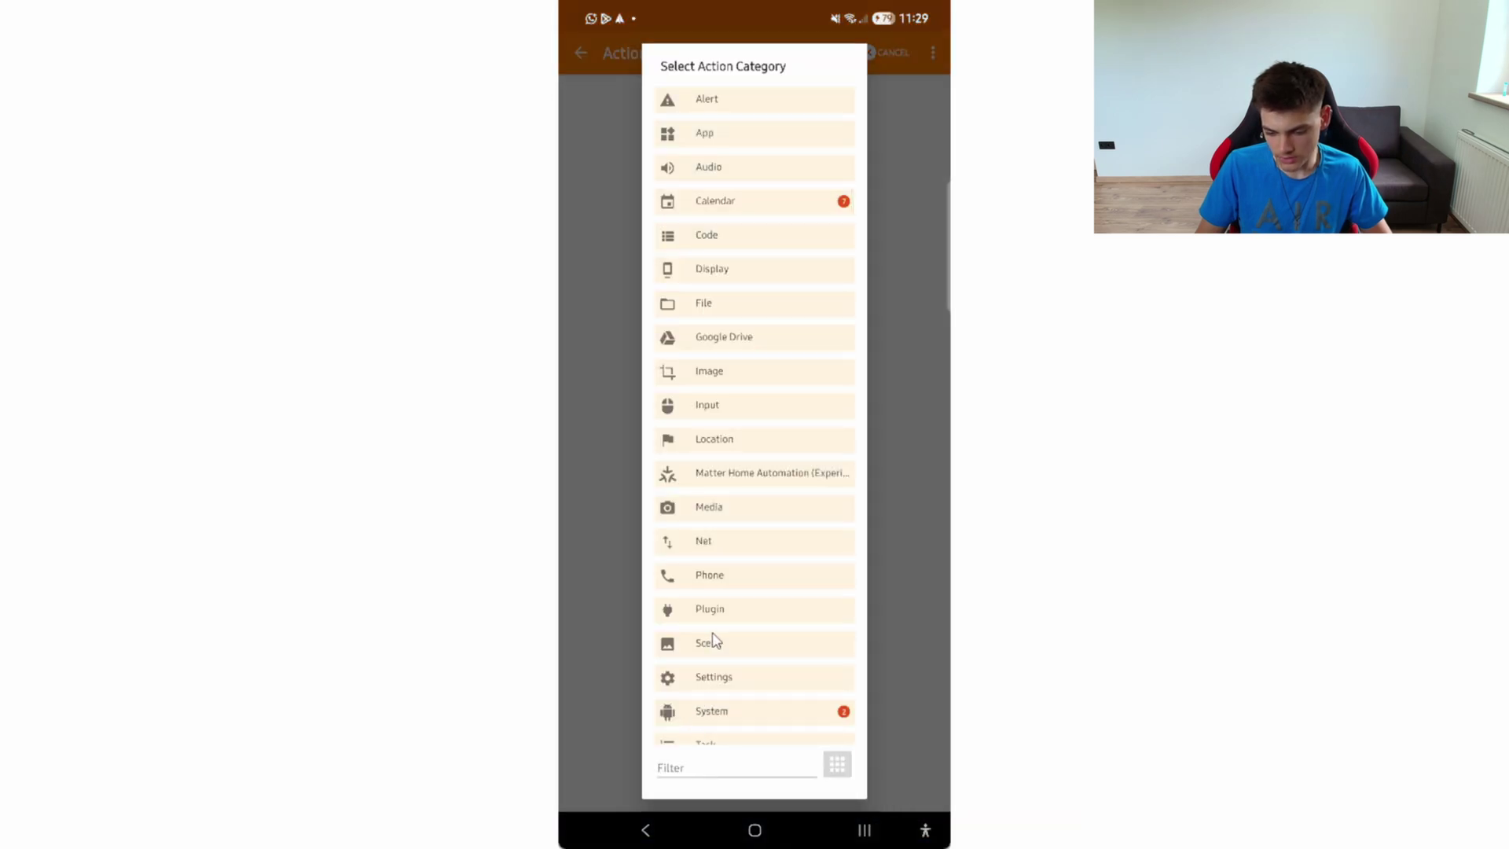
drag(714, 633, 719, 497)
click(729, 475)
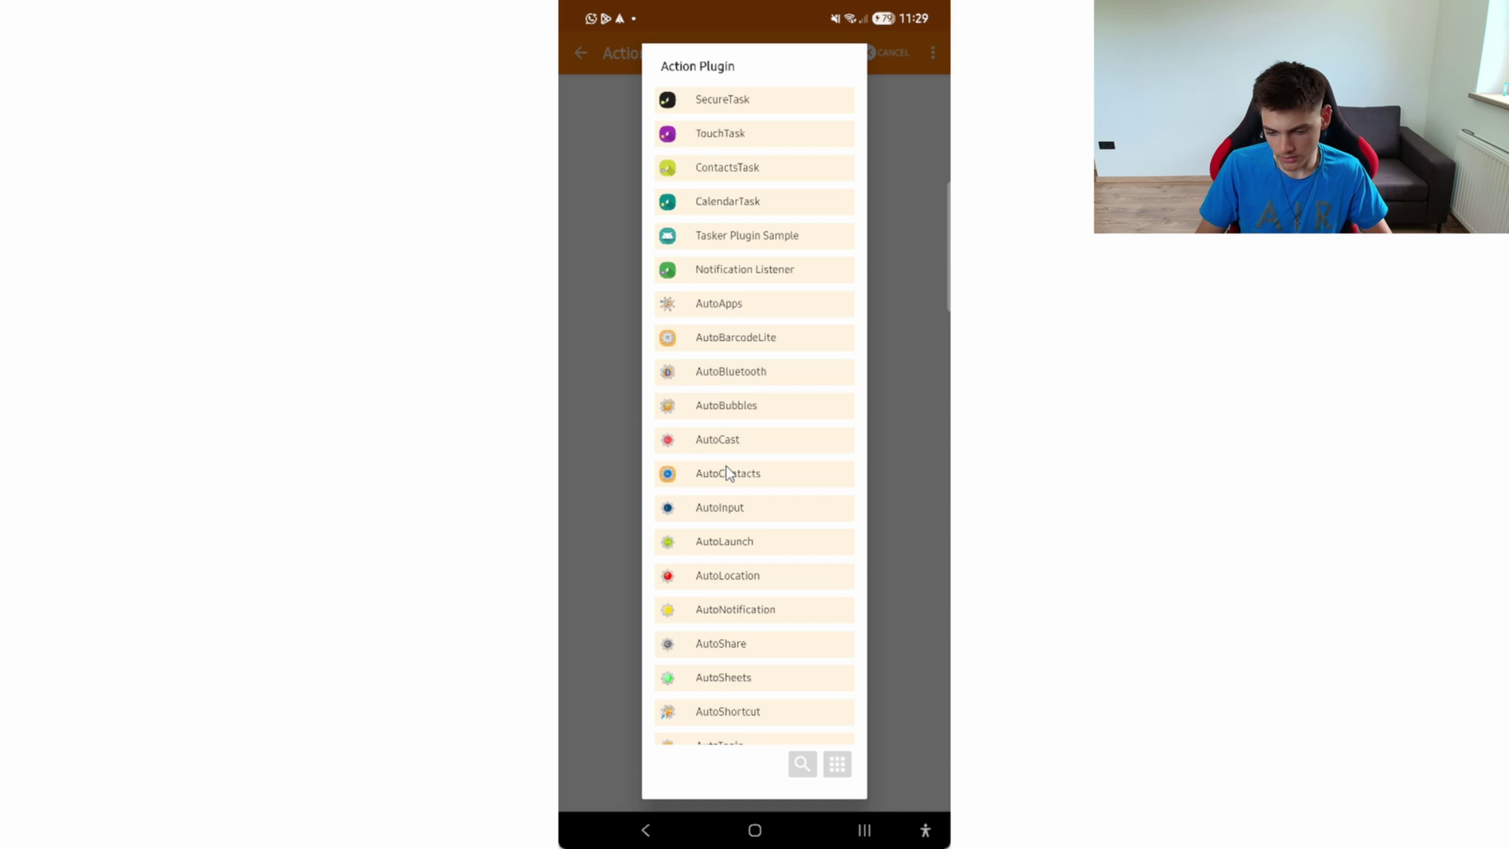
scroll(724, 323, down, 5)
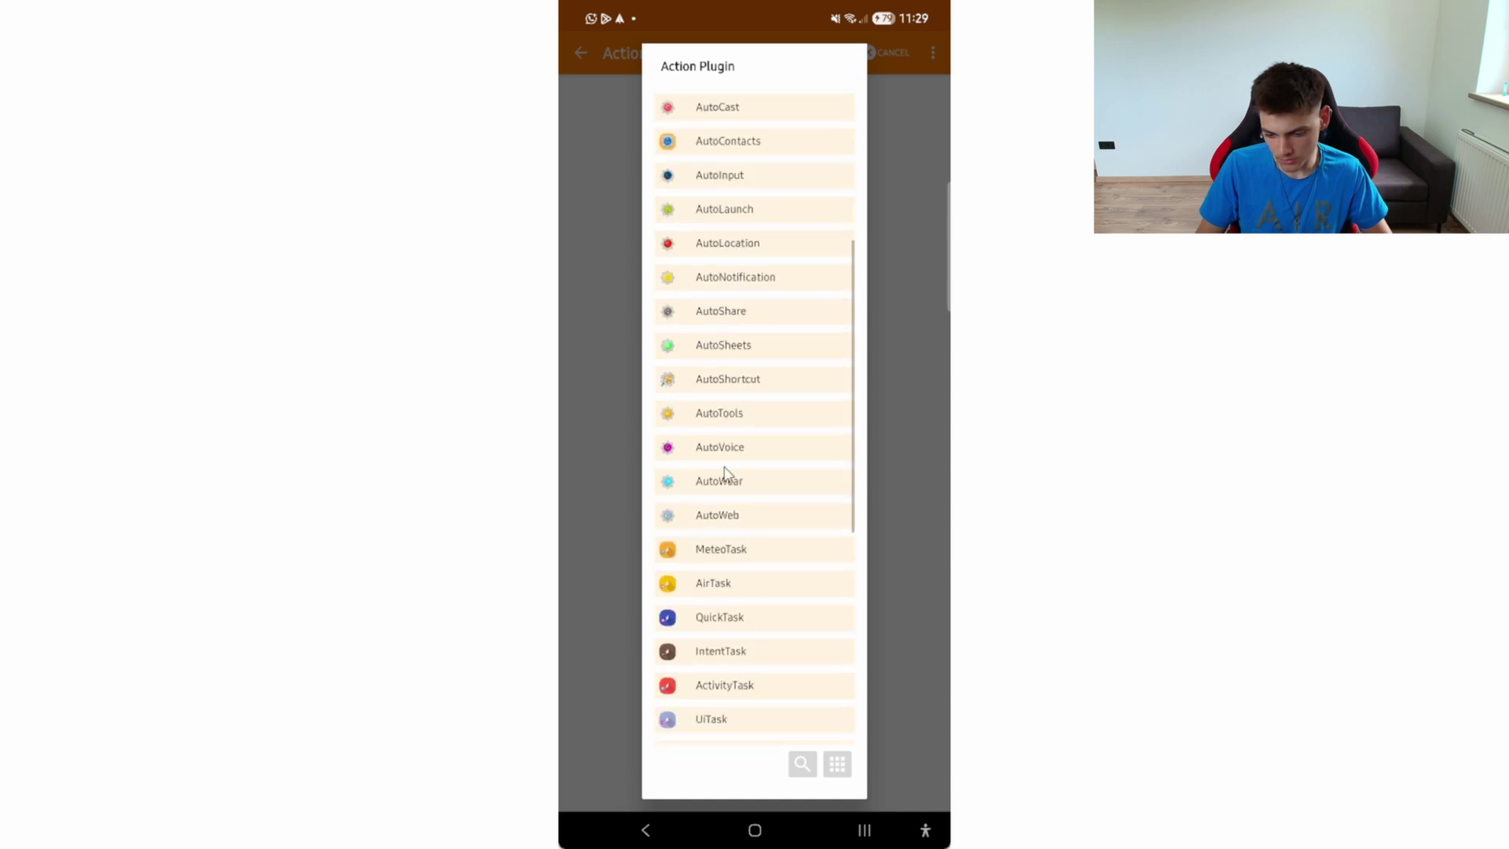
scroll(724, 346, up, 3)
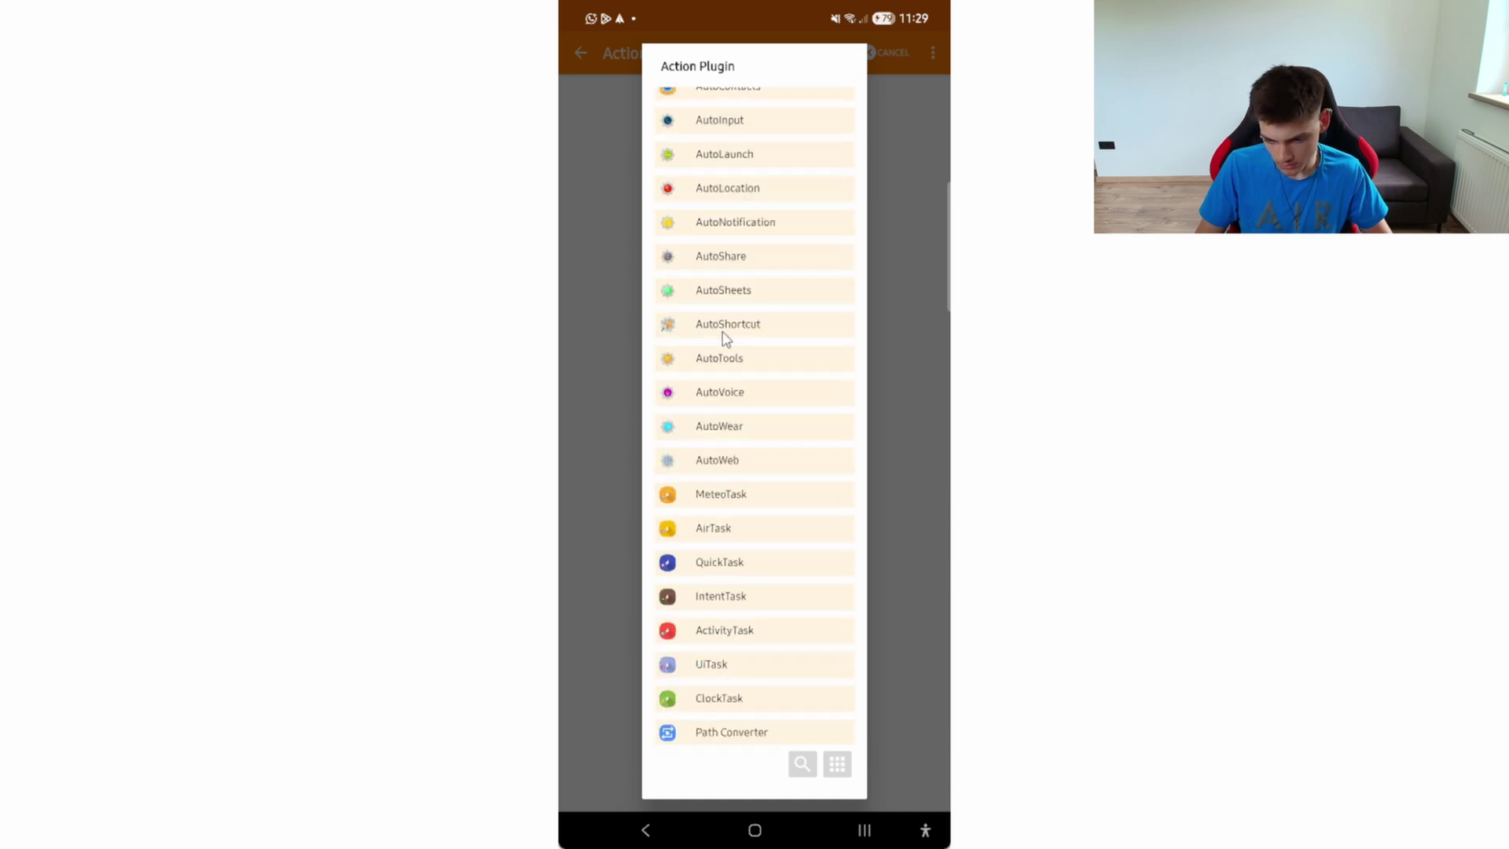
click(722, 119)
click(727, 200)
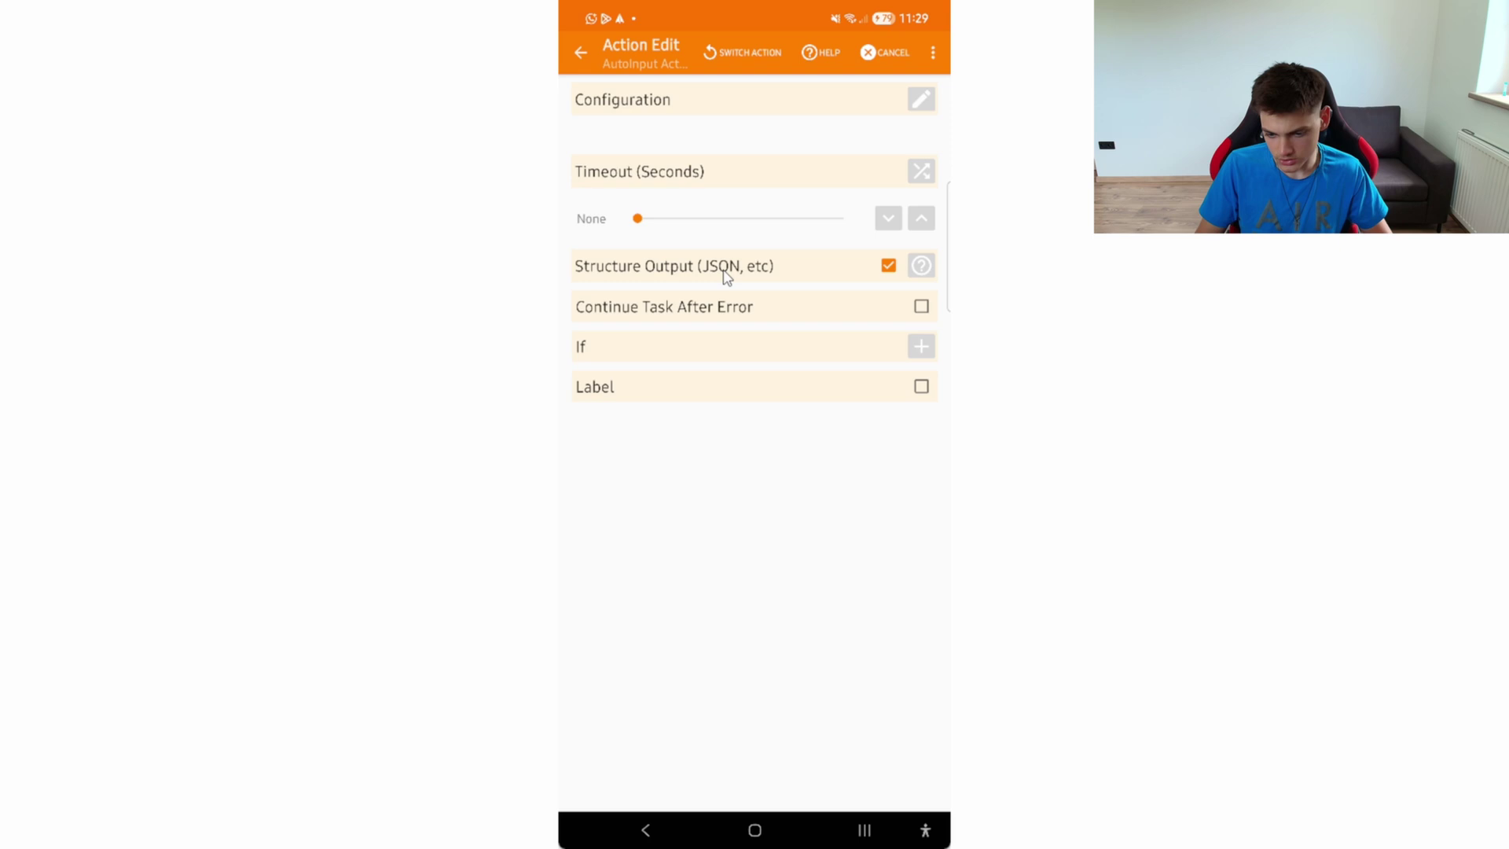
Set AutoInput to click WhatsApp's send ImageButton by id com.whatsapp:id/send, first found
click(922, 98)
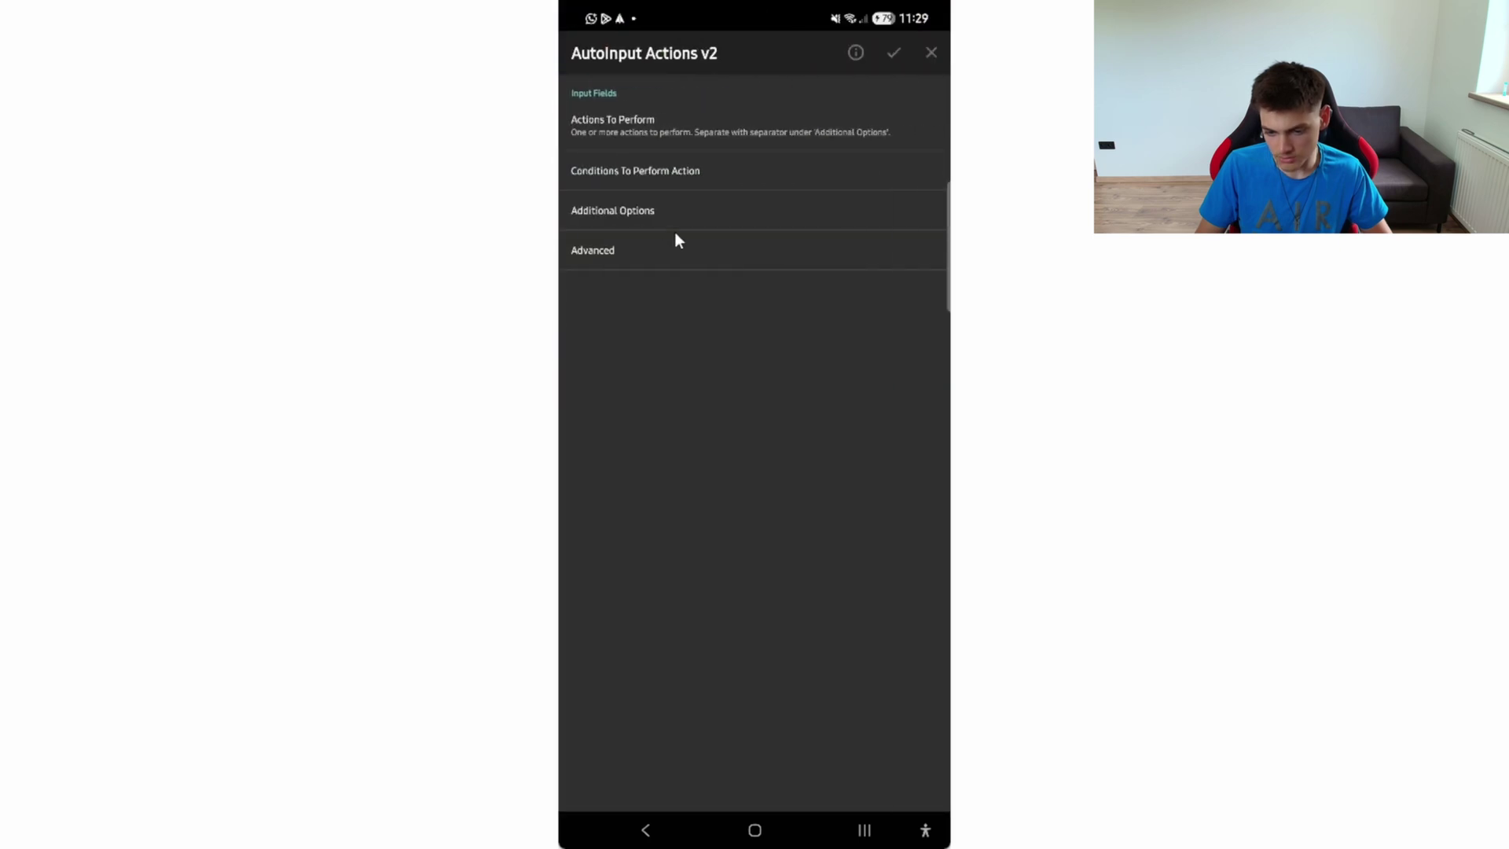
click(673, 130)
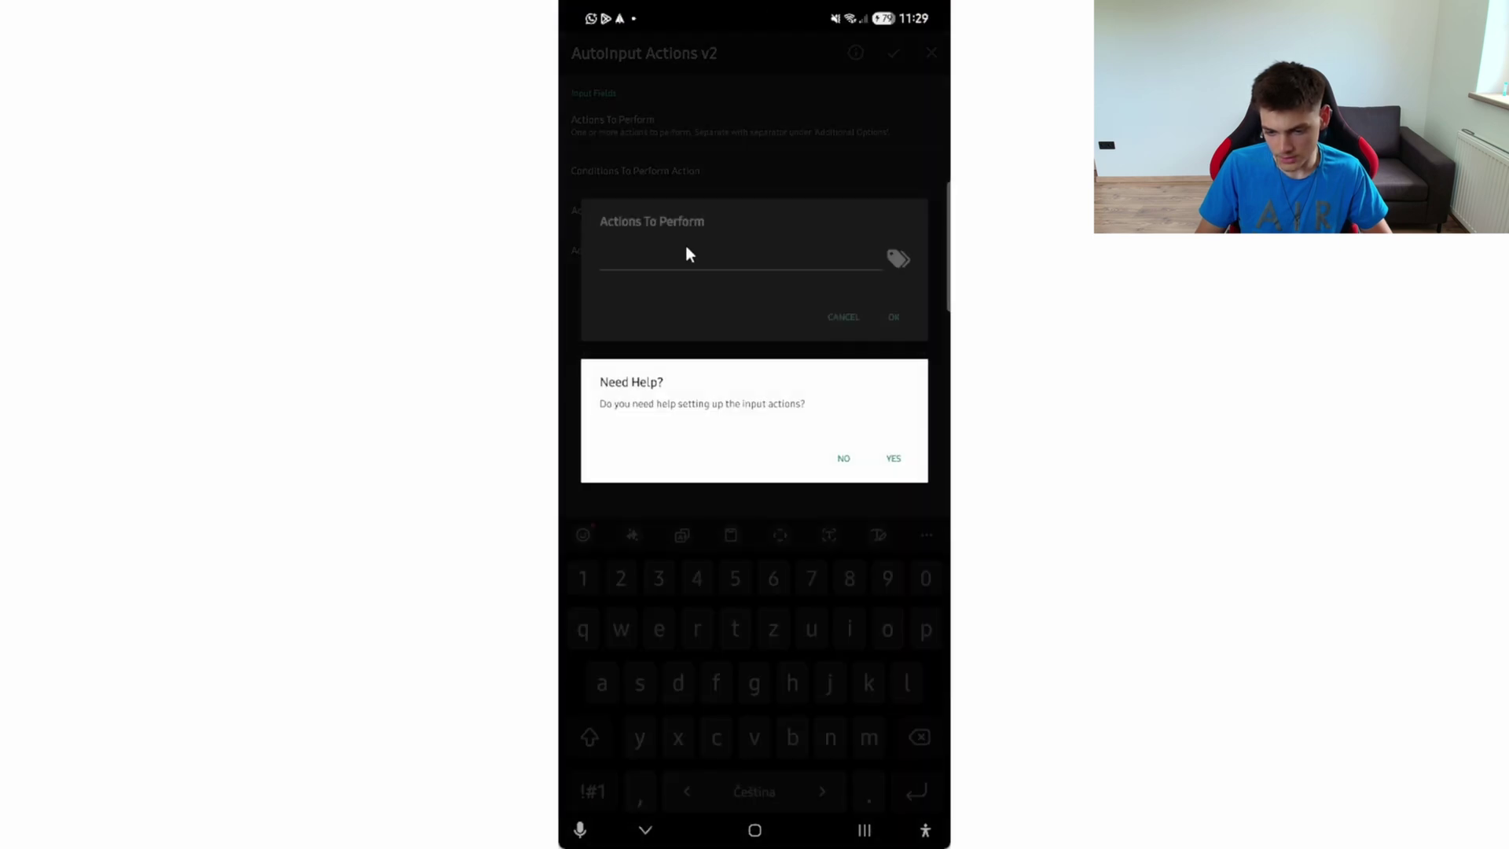
click(896, 460)
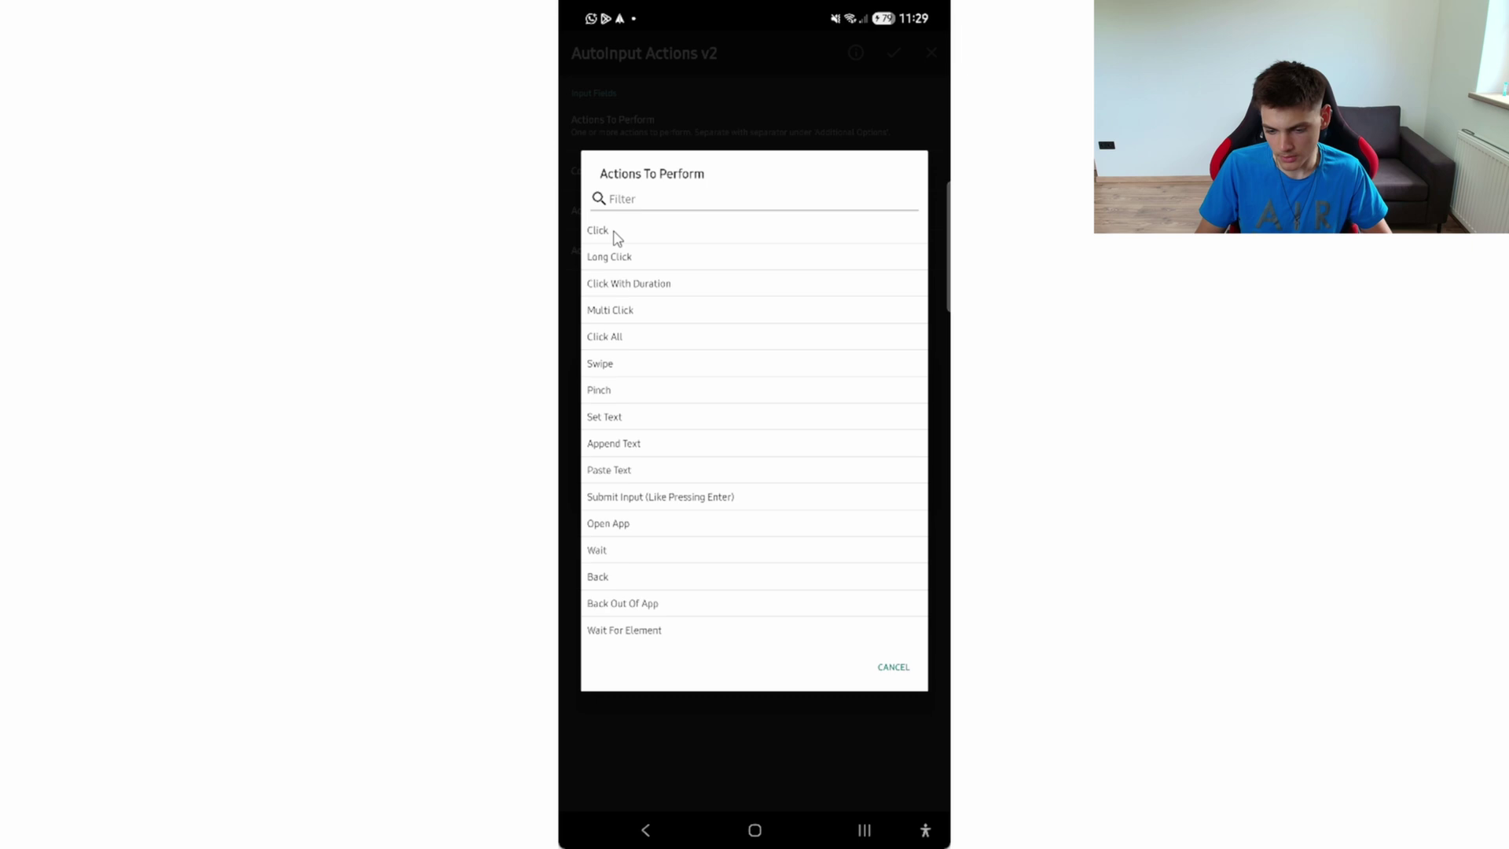
click(615, 232)
click(893, 457)
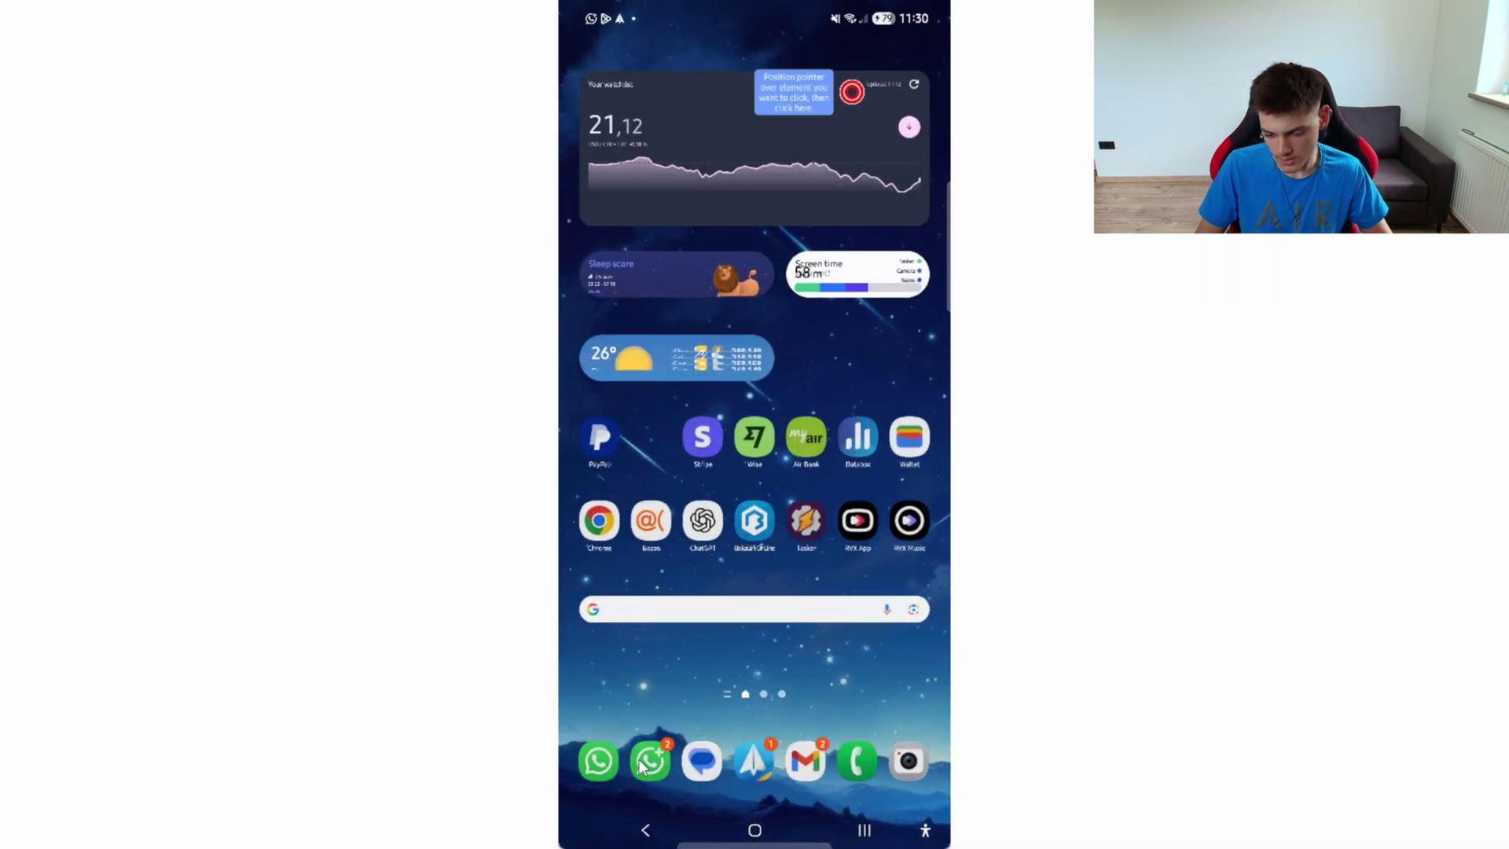
click(599, 760)
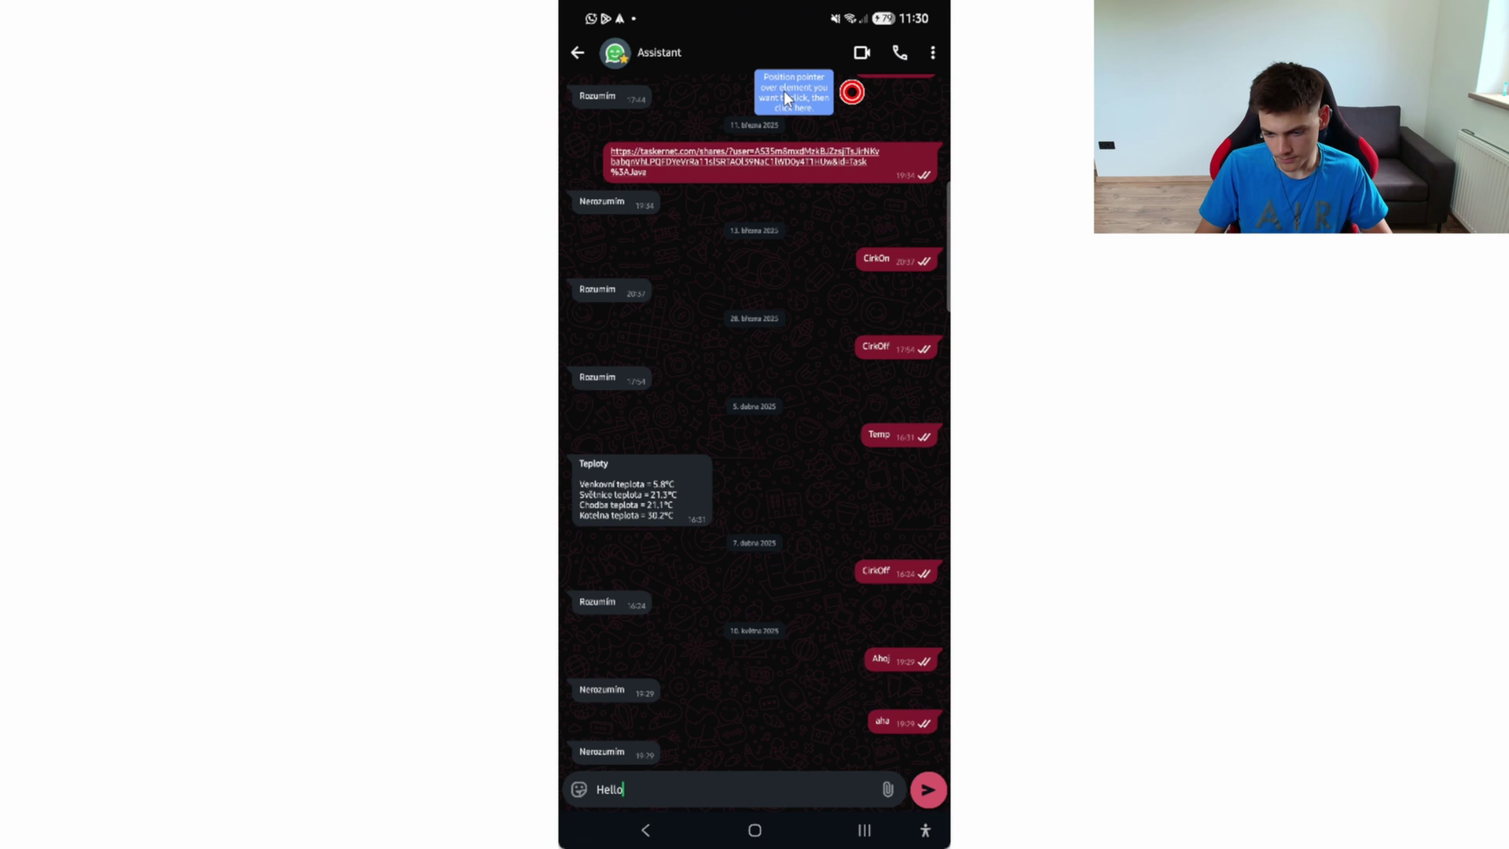
drag(785, 91, 859, 790)
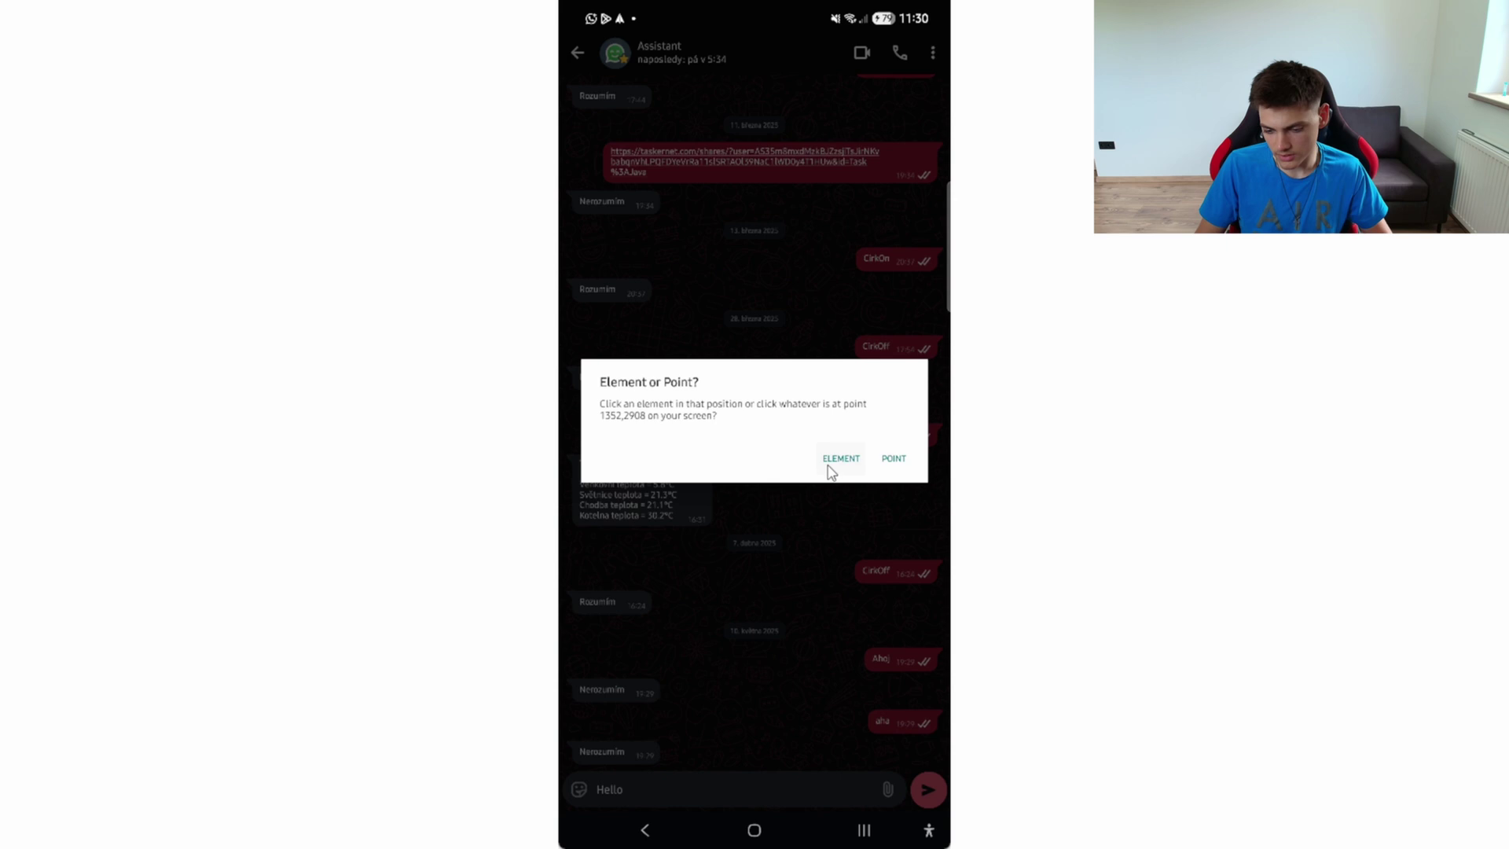
click(837, 460)
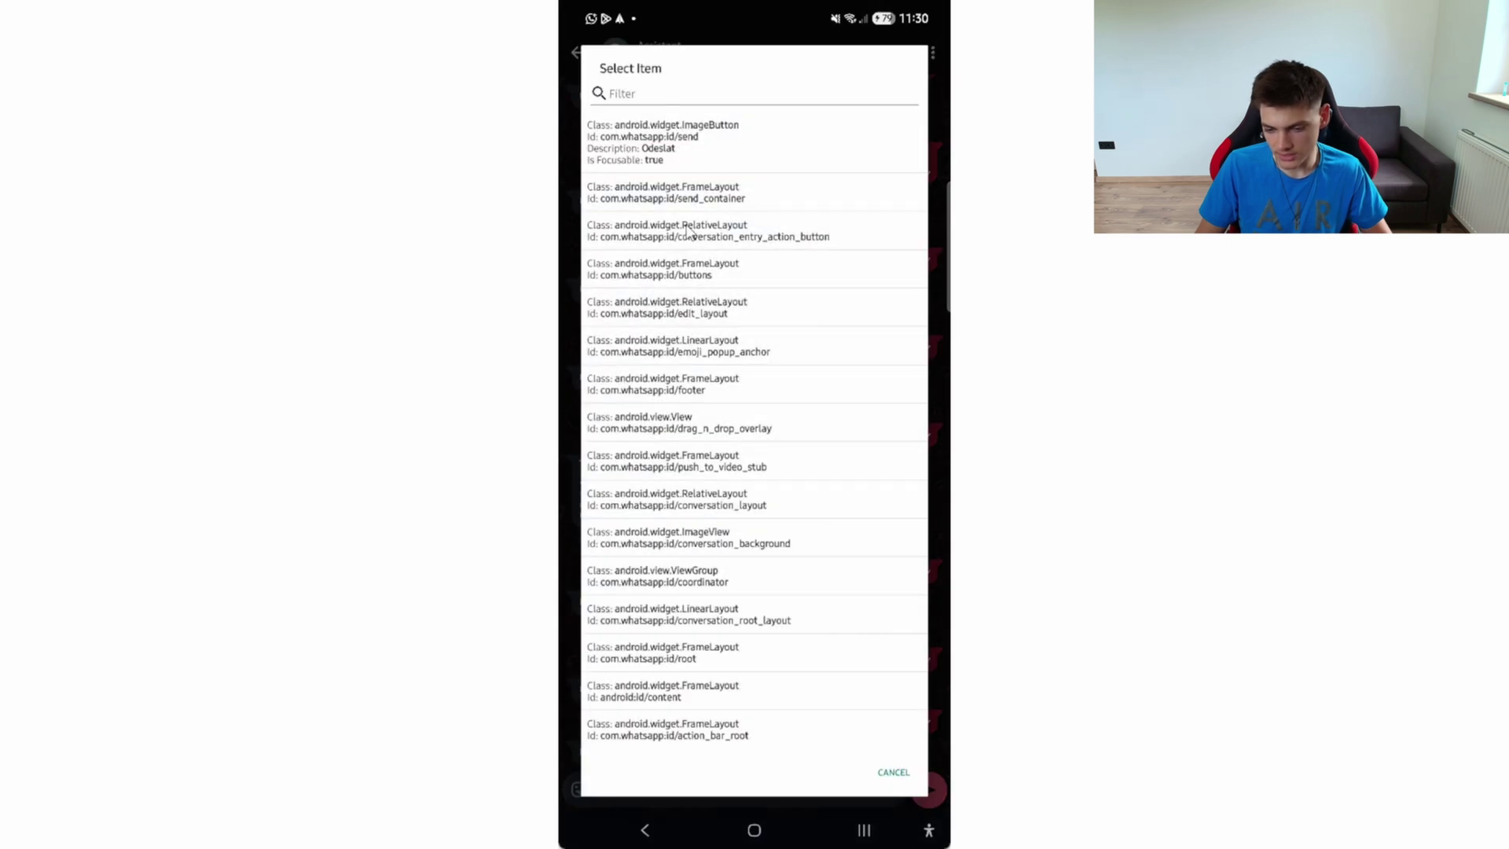
click(682, 137)
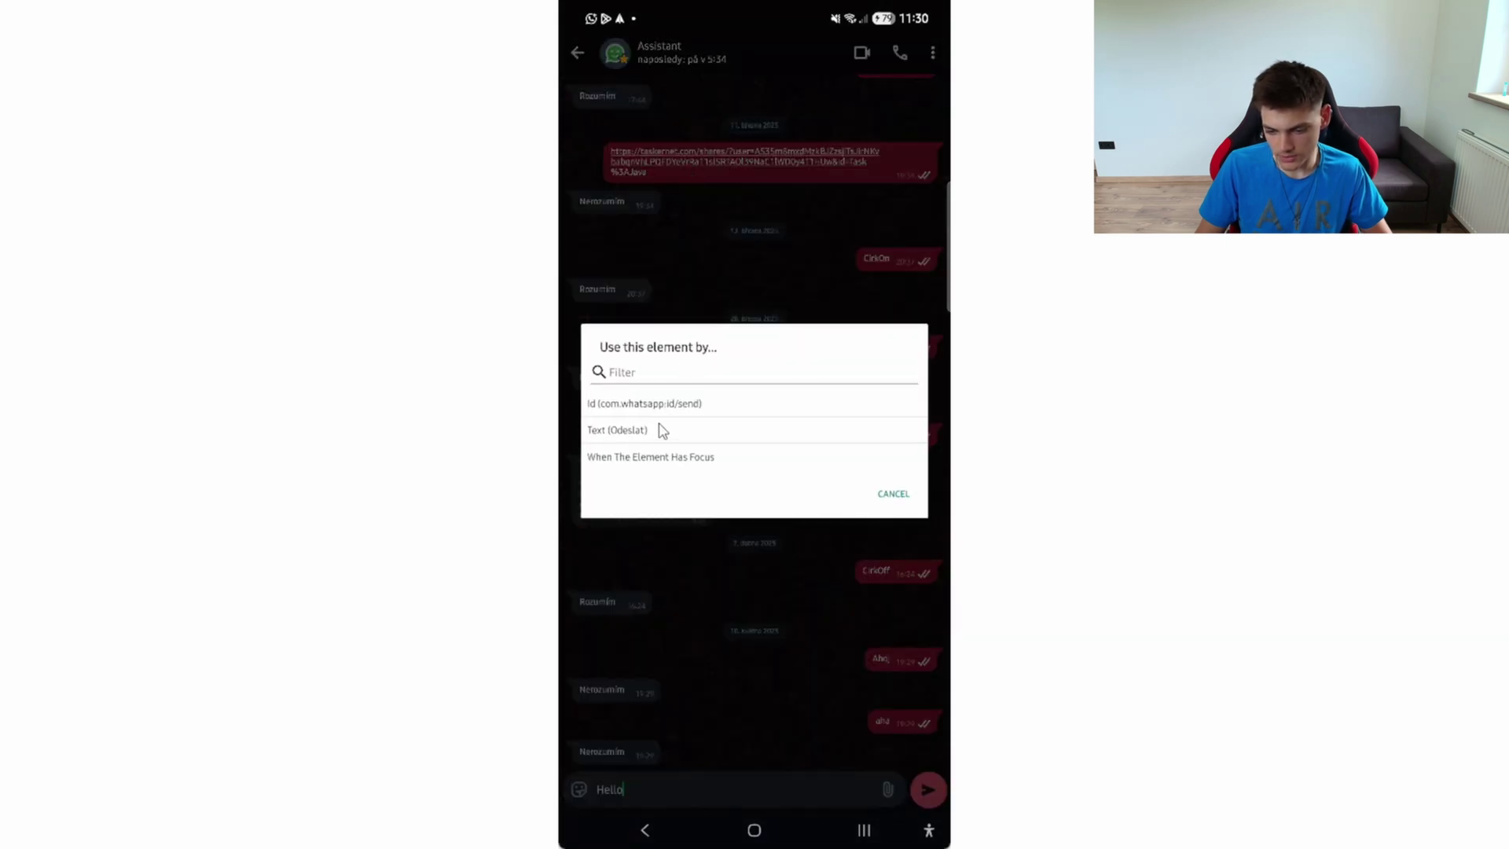
click(651, 404)
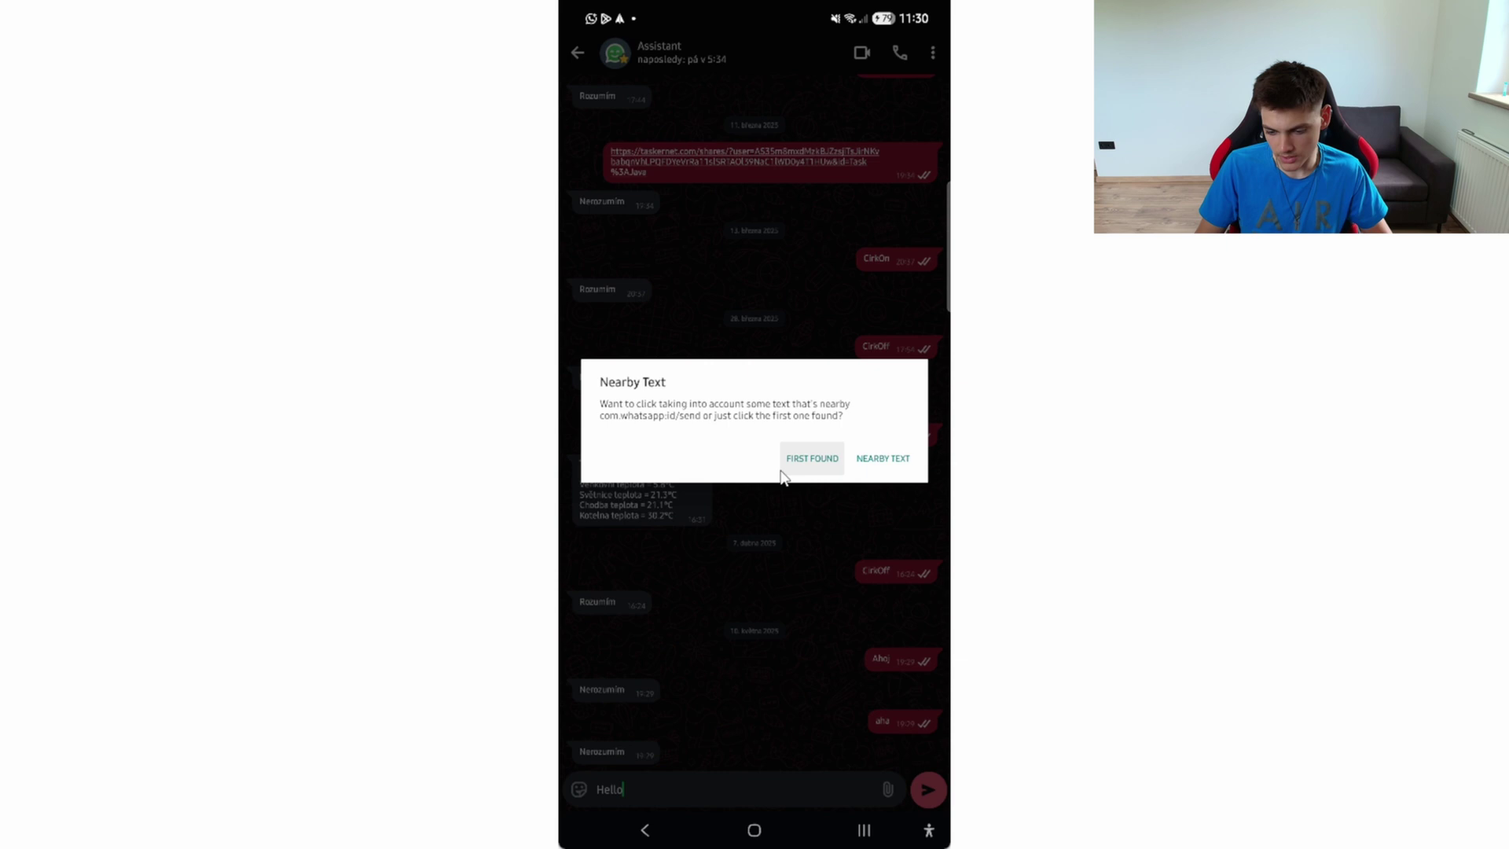
click(825, 469)
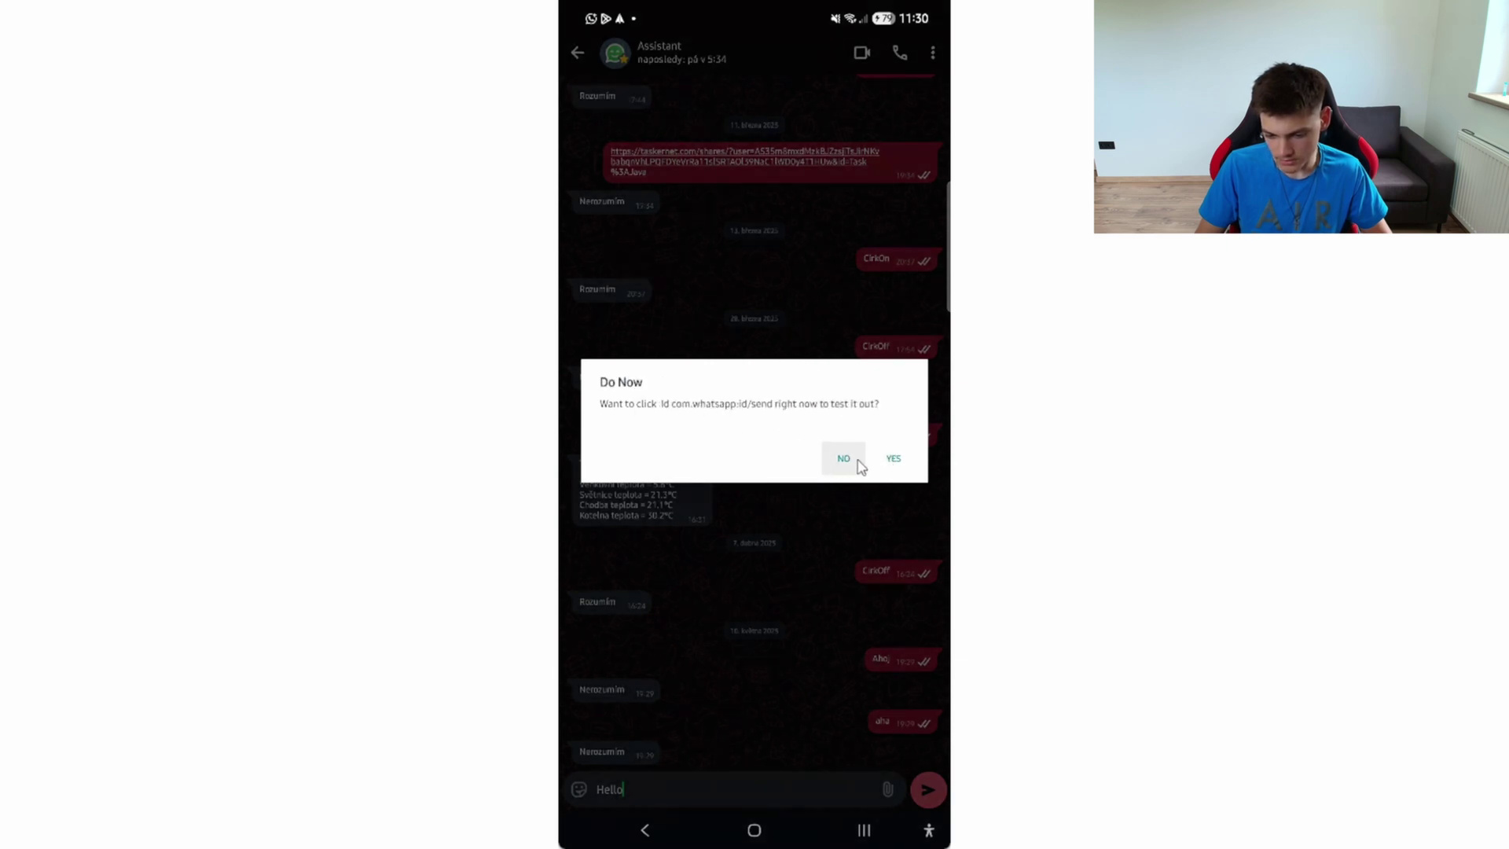
click(838, 467)
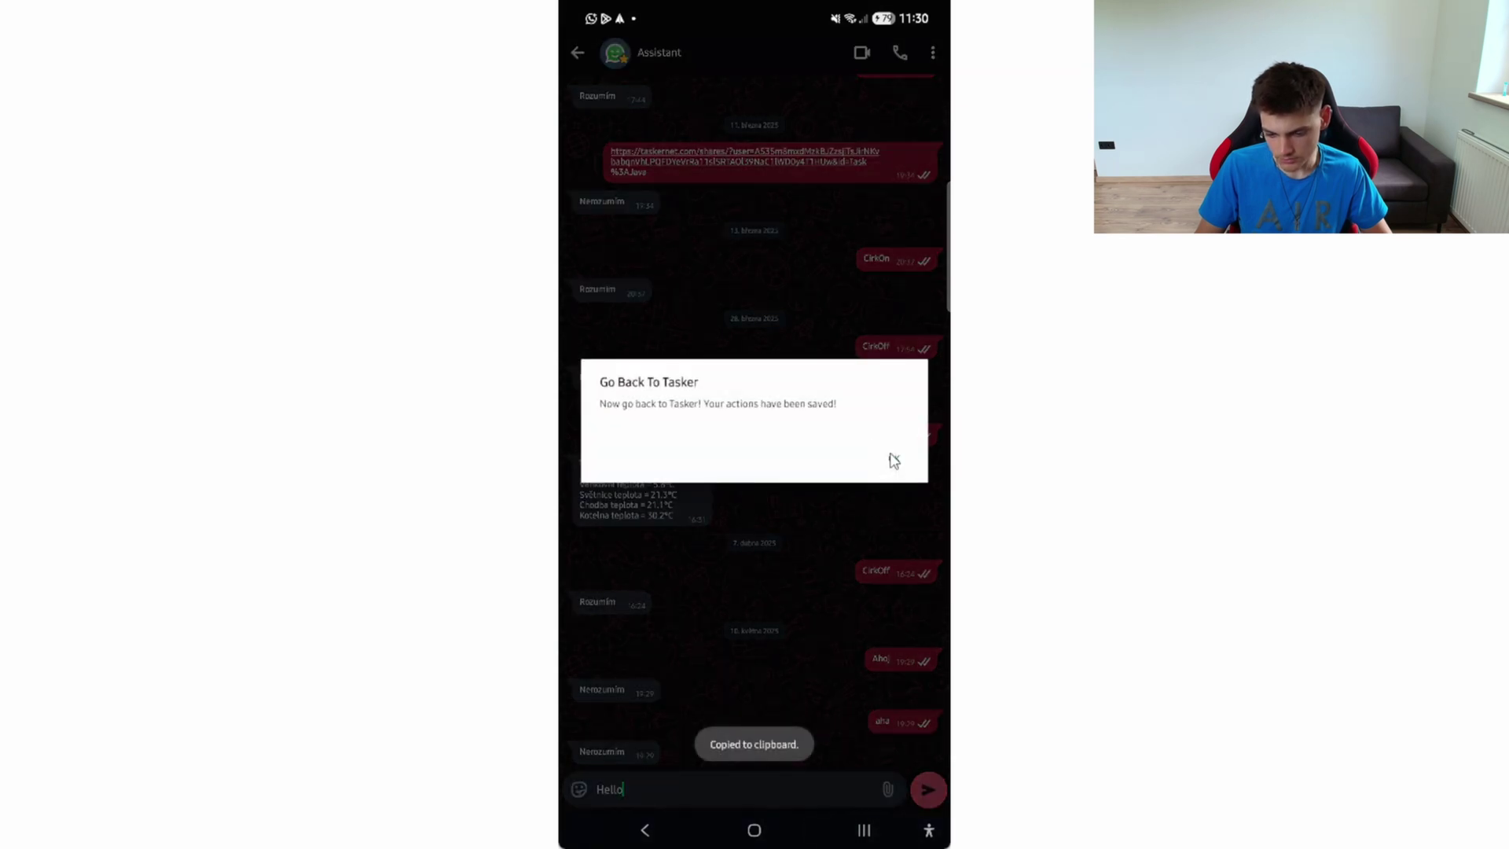
Save the AutoInput configuration to Tasker and reopen it from the task's second action
key(alt+s)
click(762, 237)
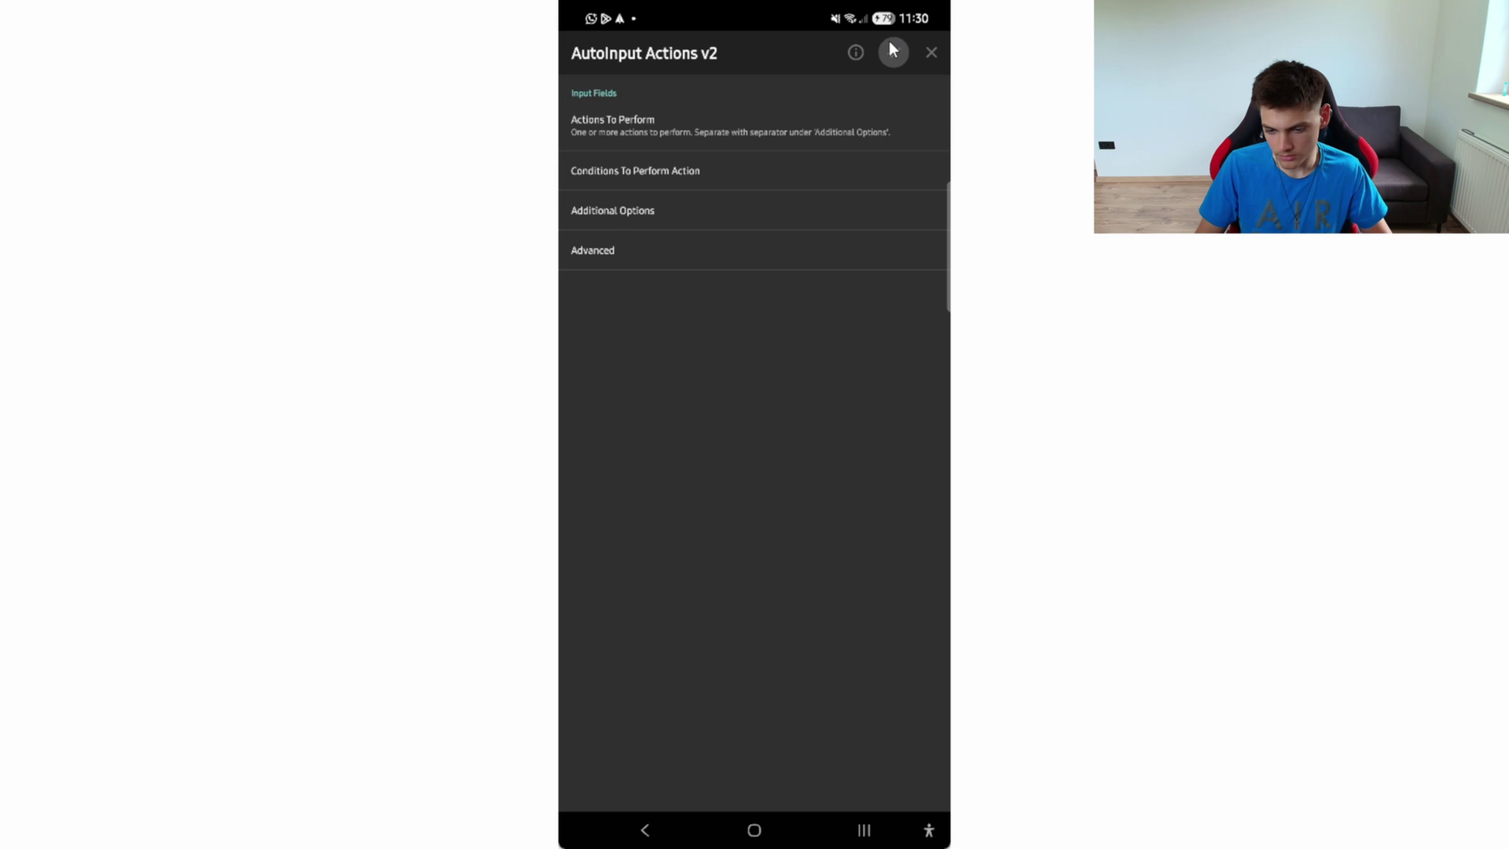
click(893, 52)
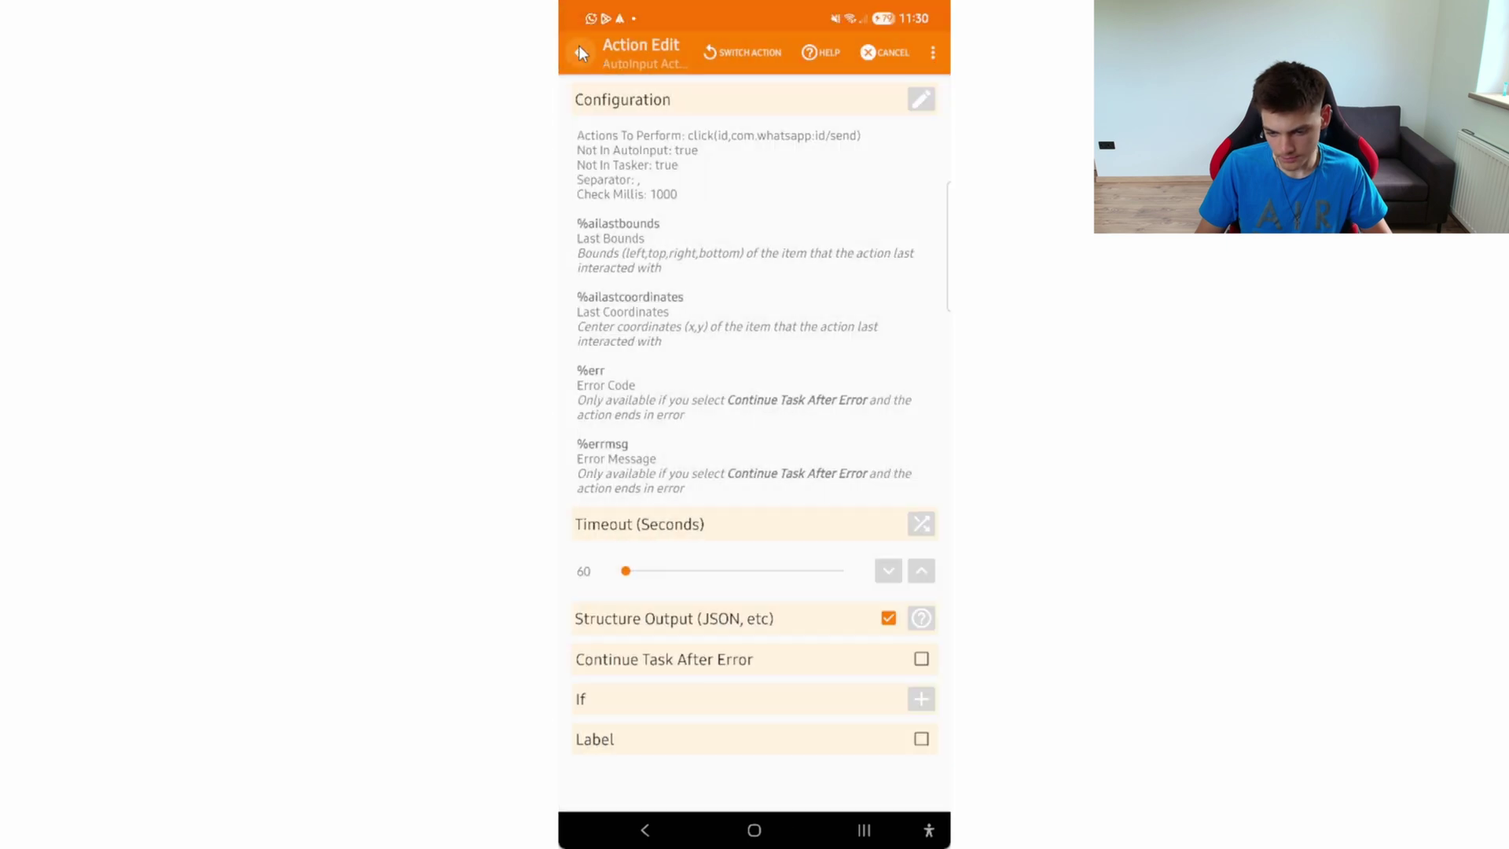
click(580, 52)
click(720, 149)
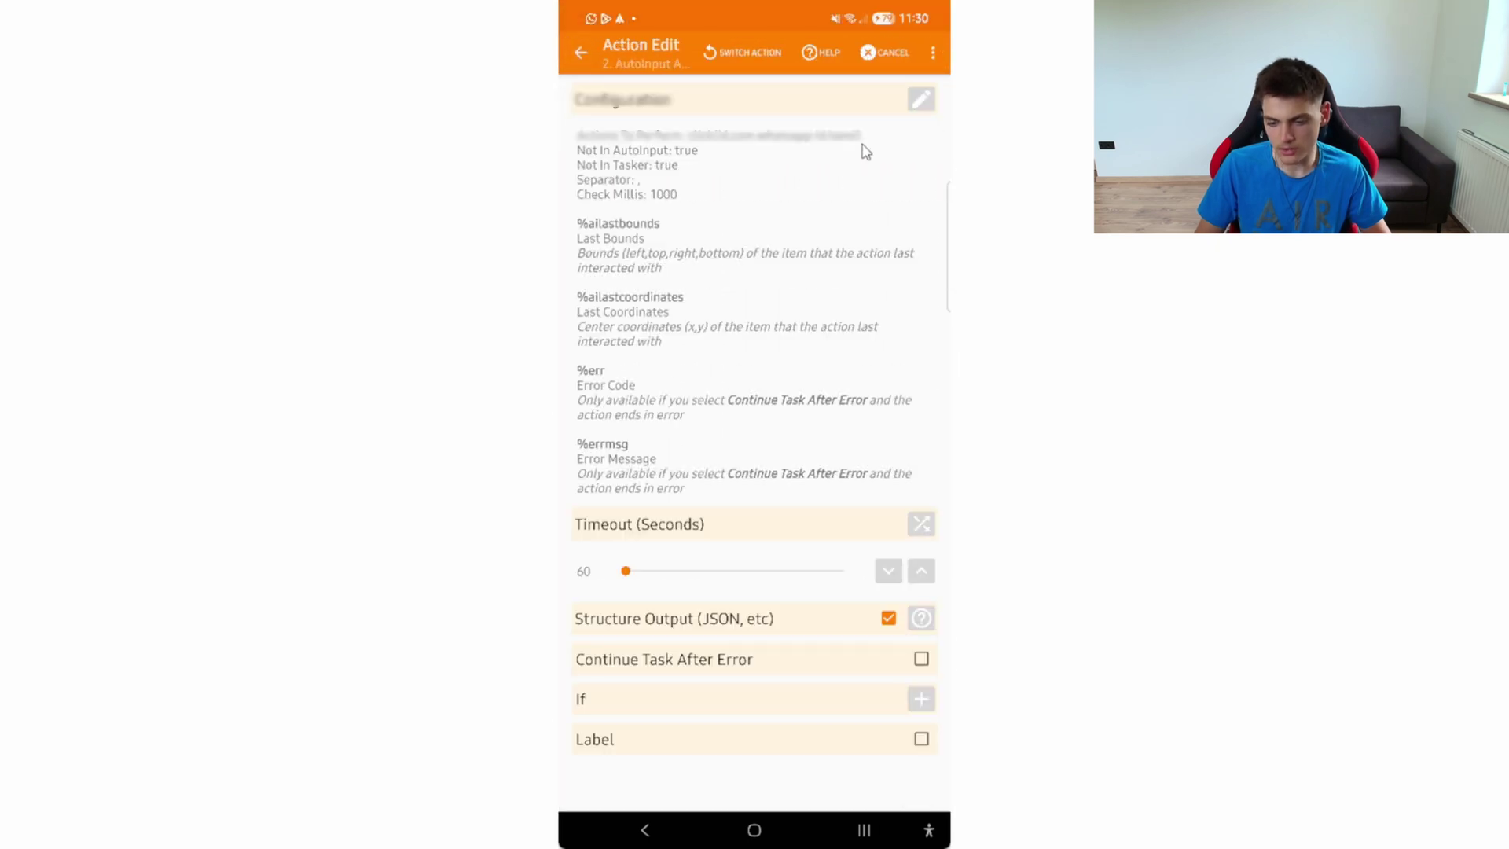
click(920, 99)
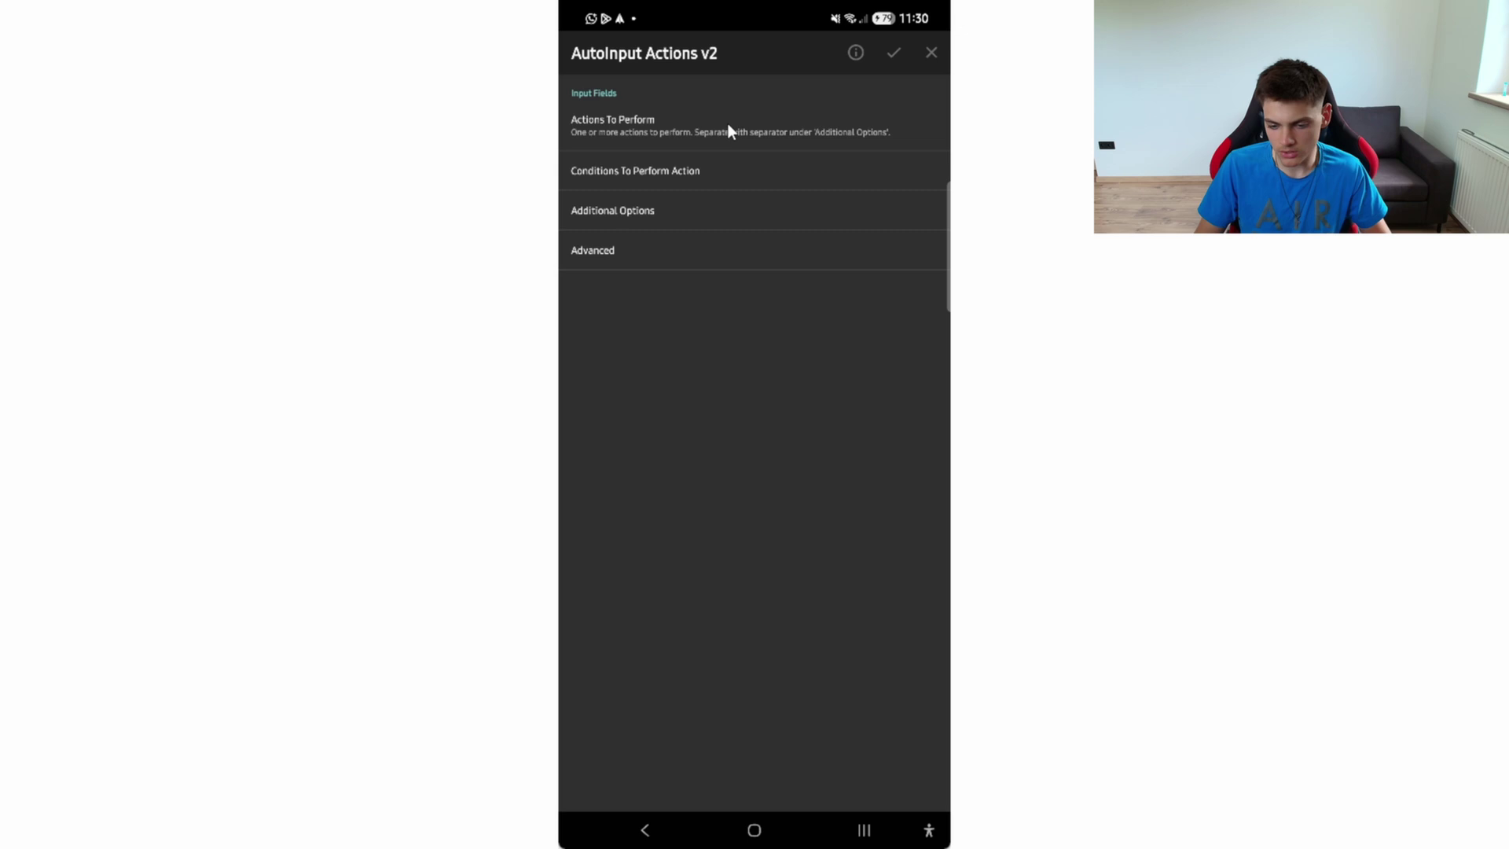
Append a Back Out Of App action after the send click and save the AutoInput step
click(728, 125)
click(902, 463)
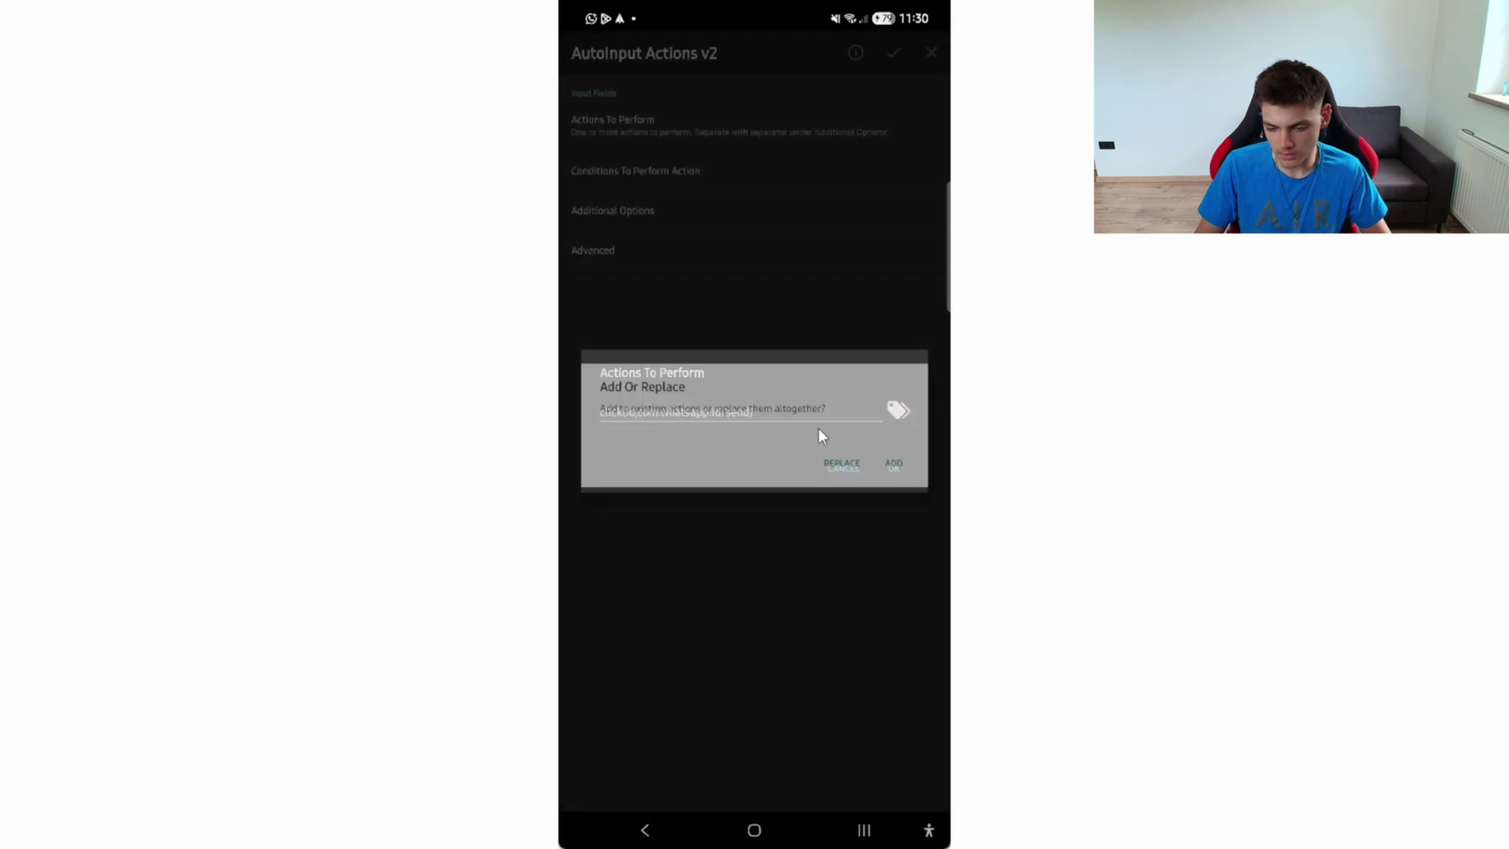
click(893, 463)
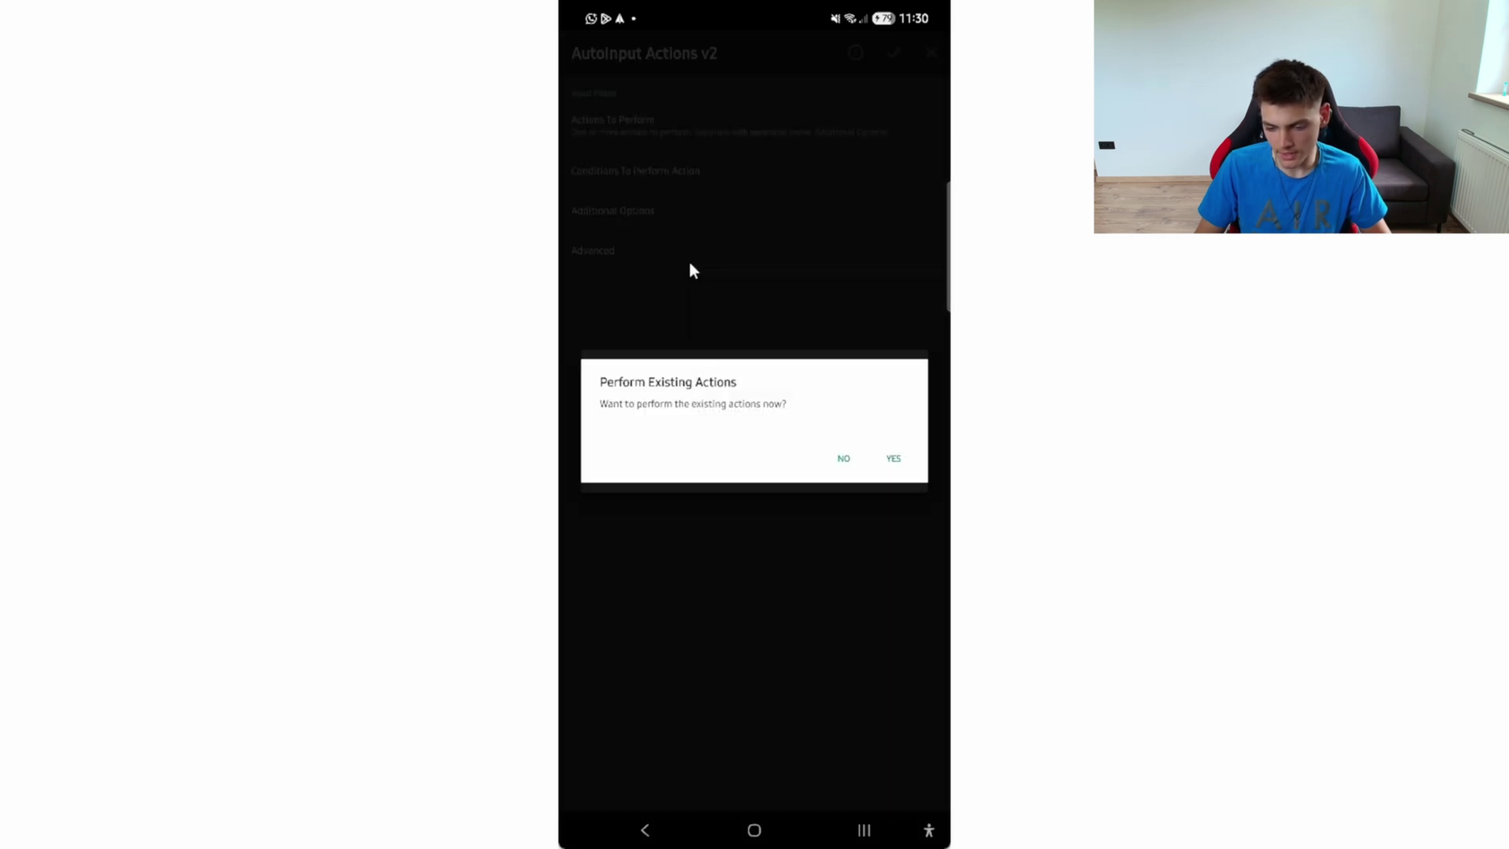
click(843, 458)
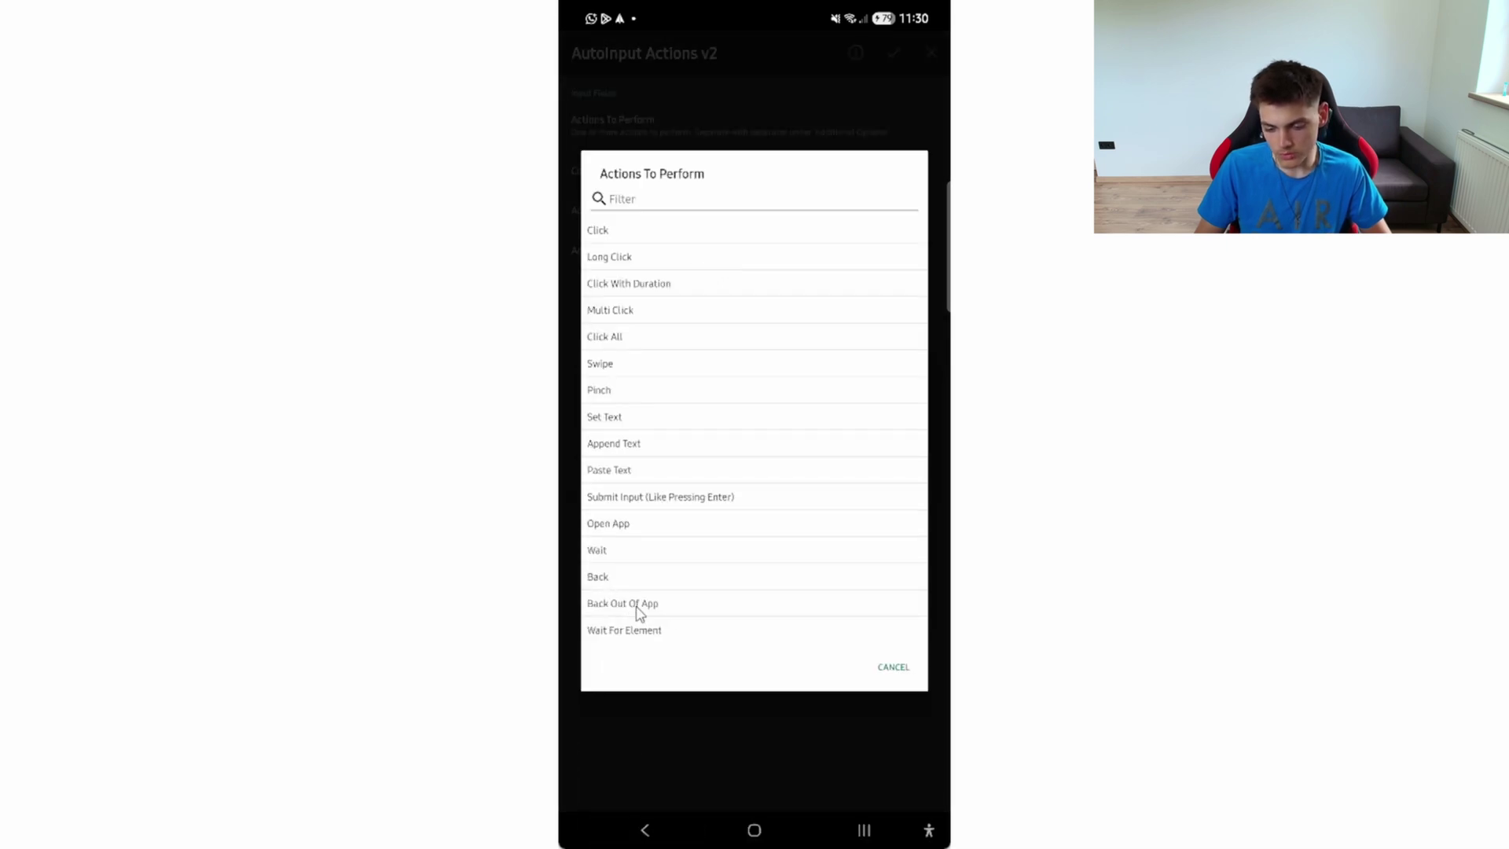
click(639, 610)
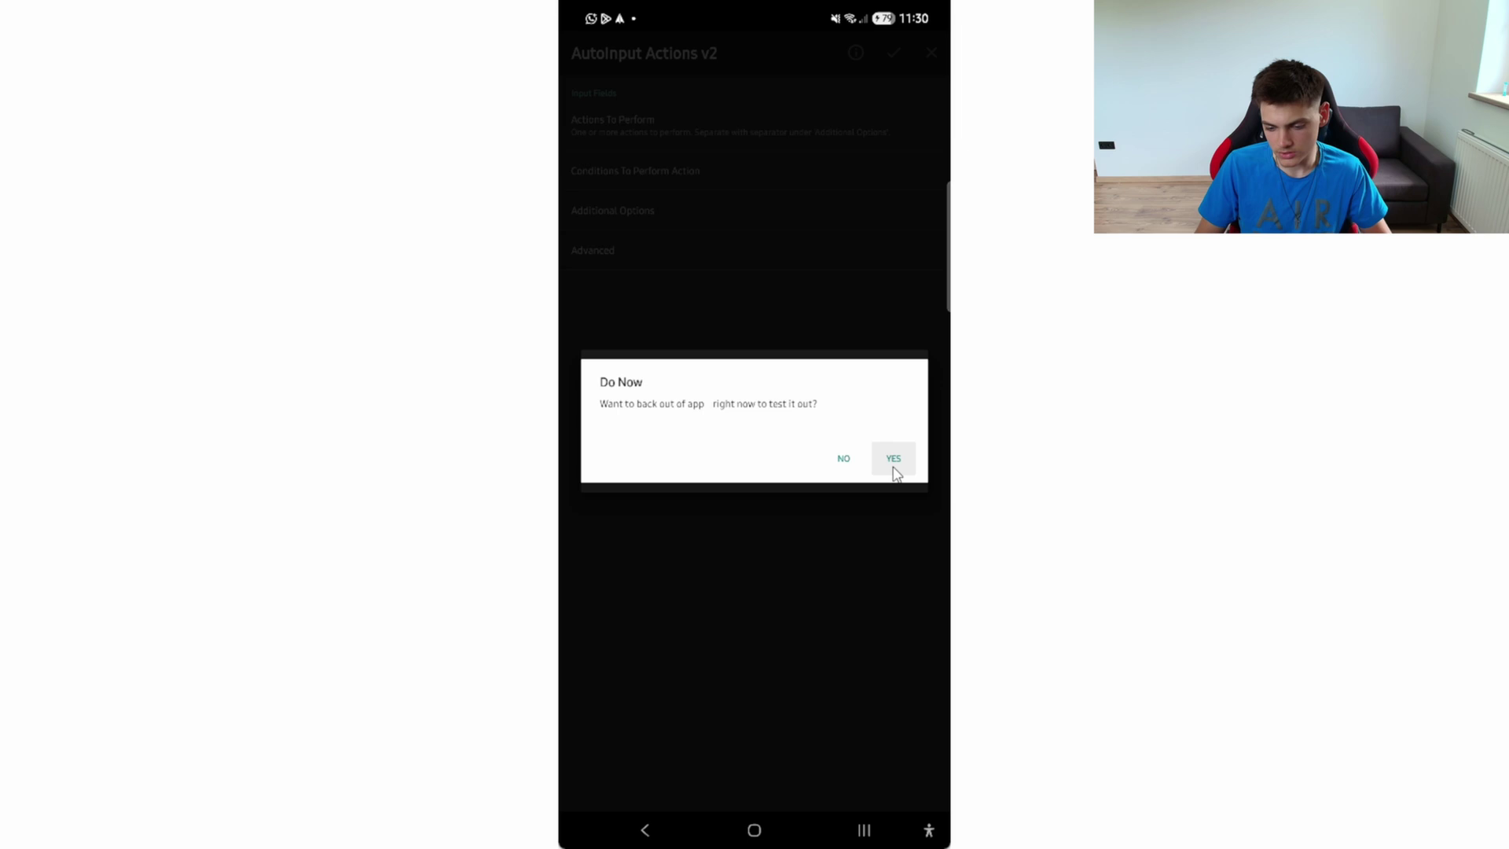
click(845, 458)
click(841, 459)
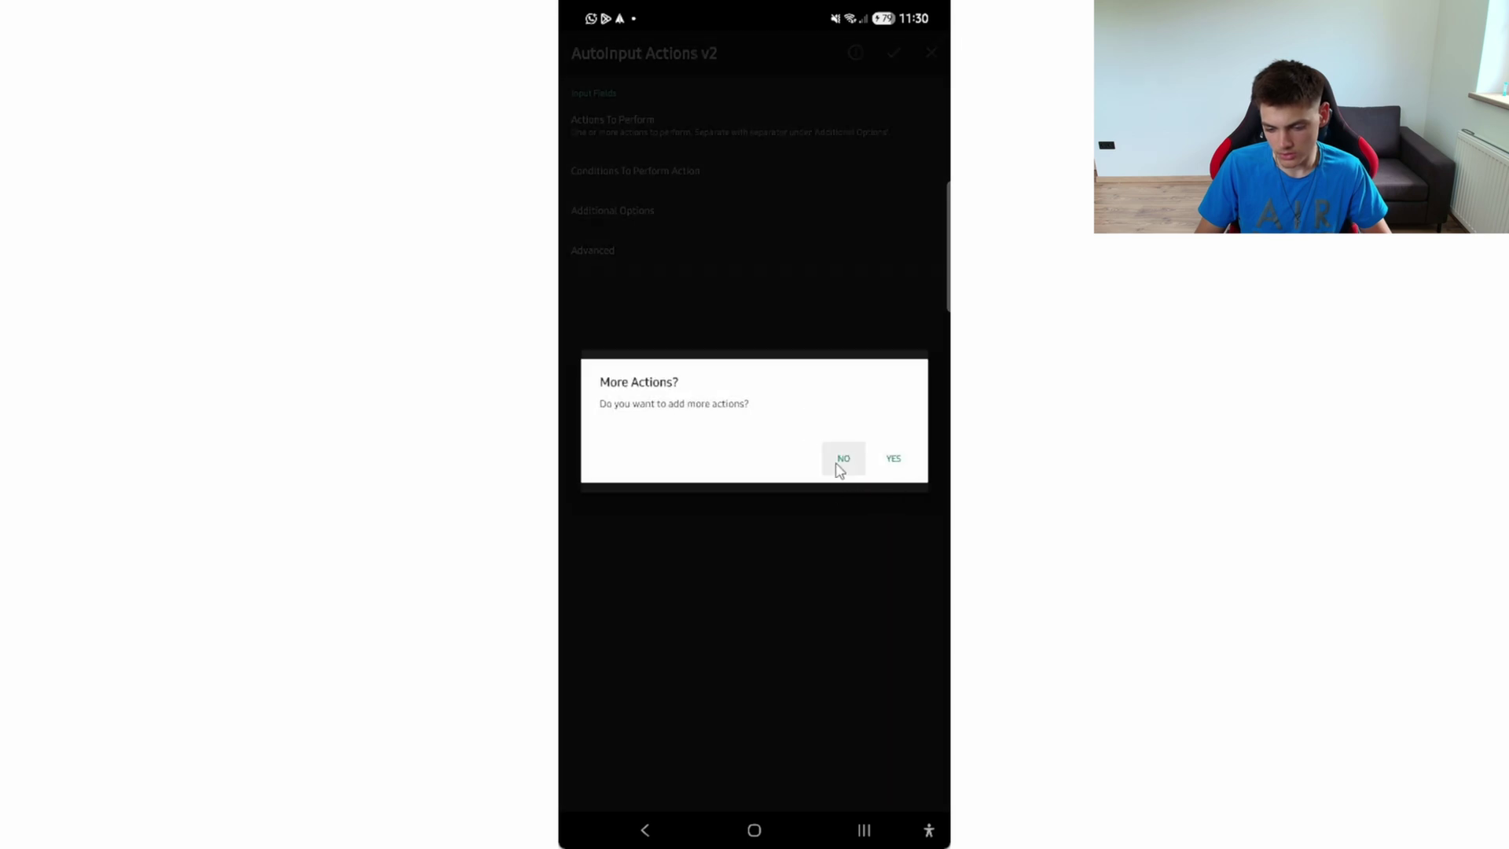
click(895, 61)
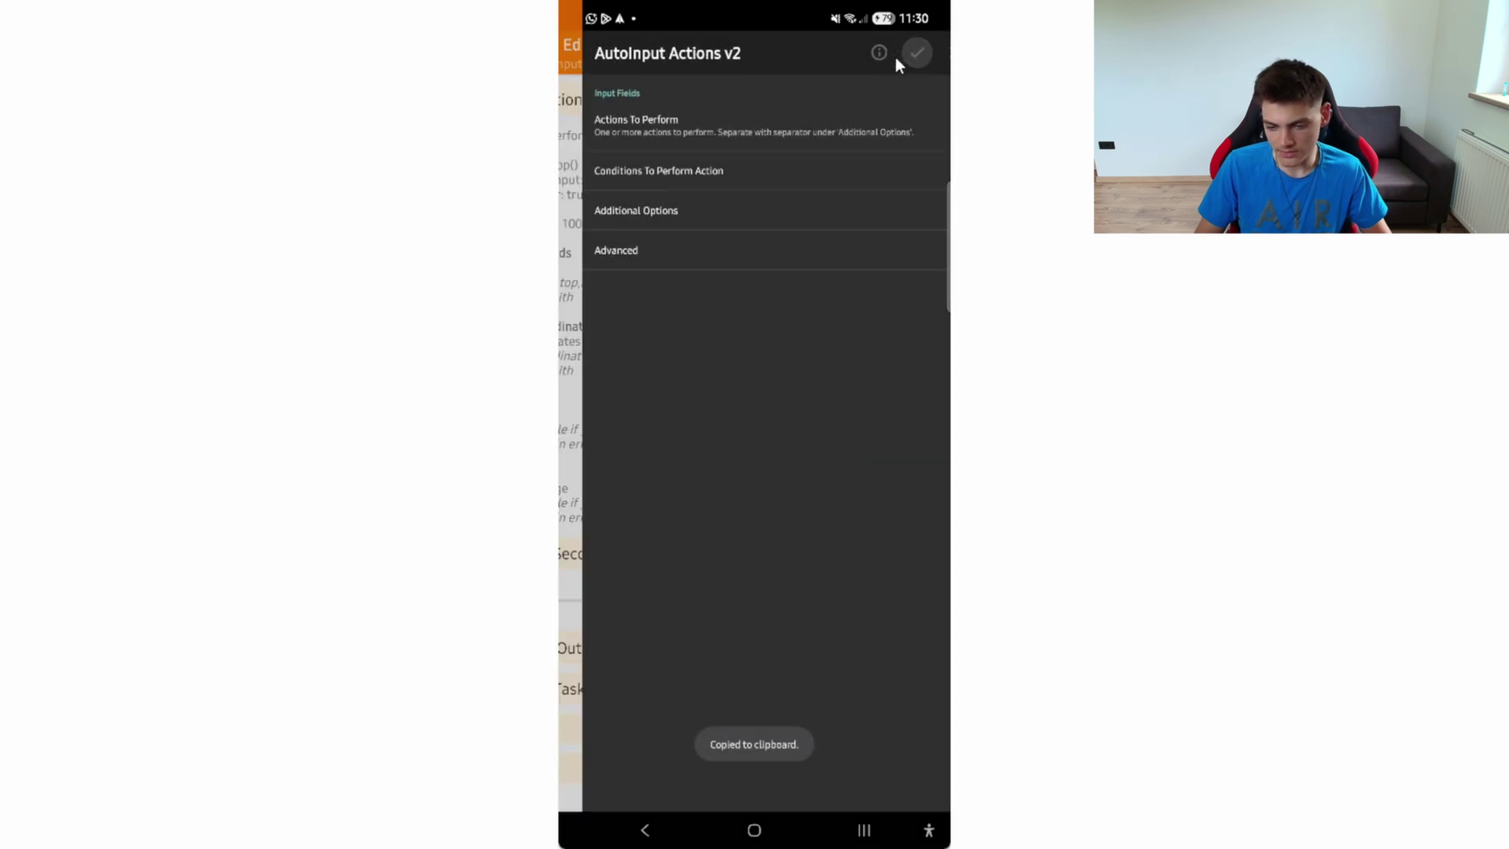
click(581, 52)
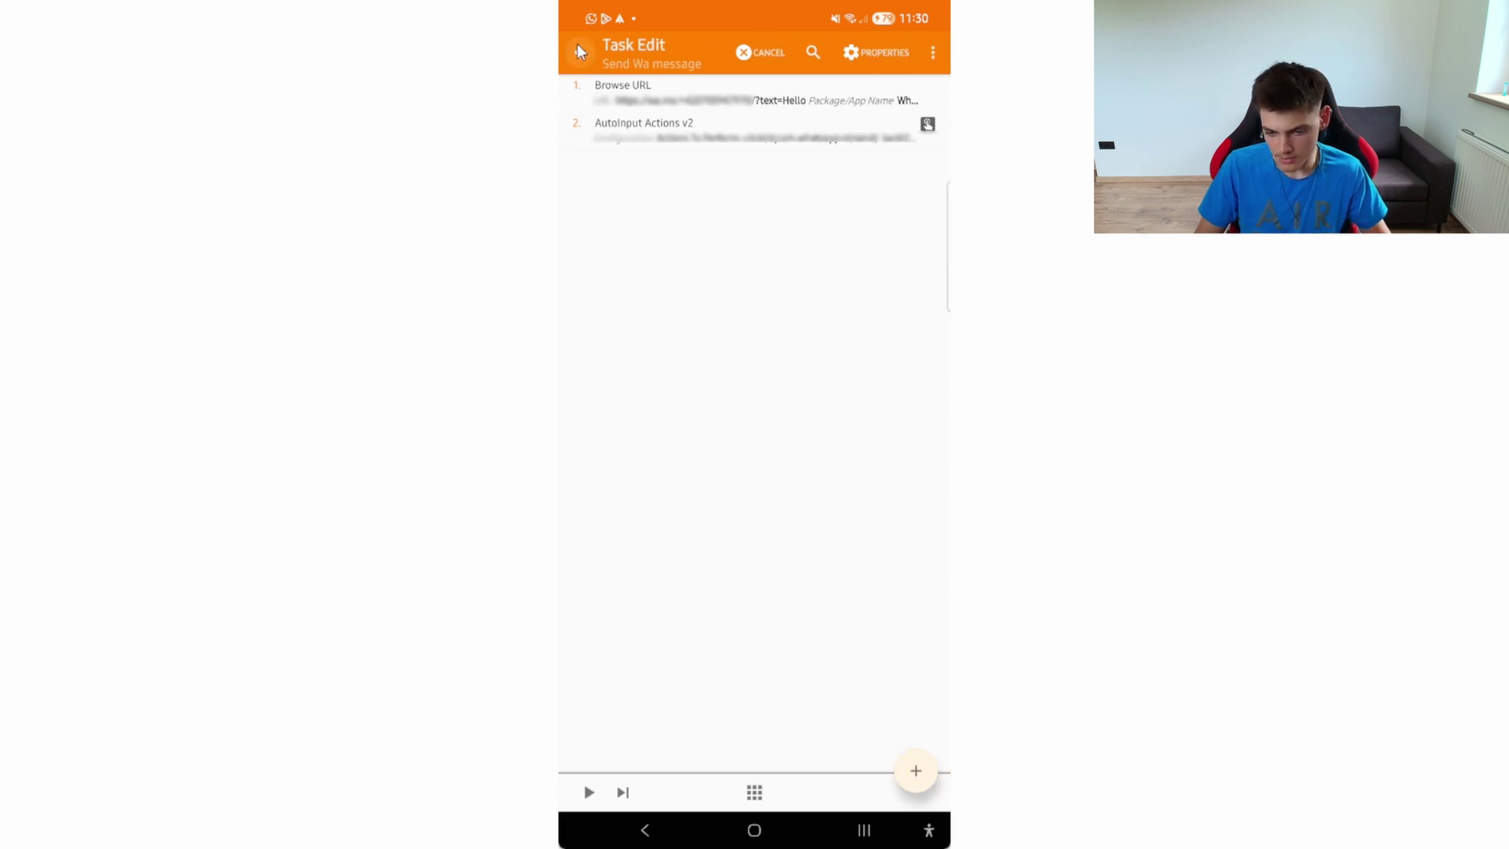
Apply Tasker's changes, reopen Send Wa message, and test-run it to send Hello in WhatsApp
click(578, 49)
click(861, 57)
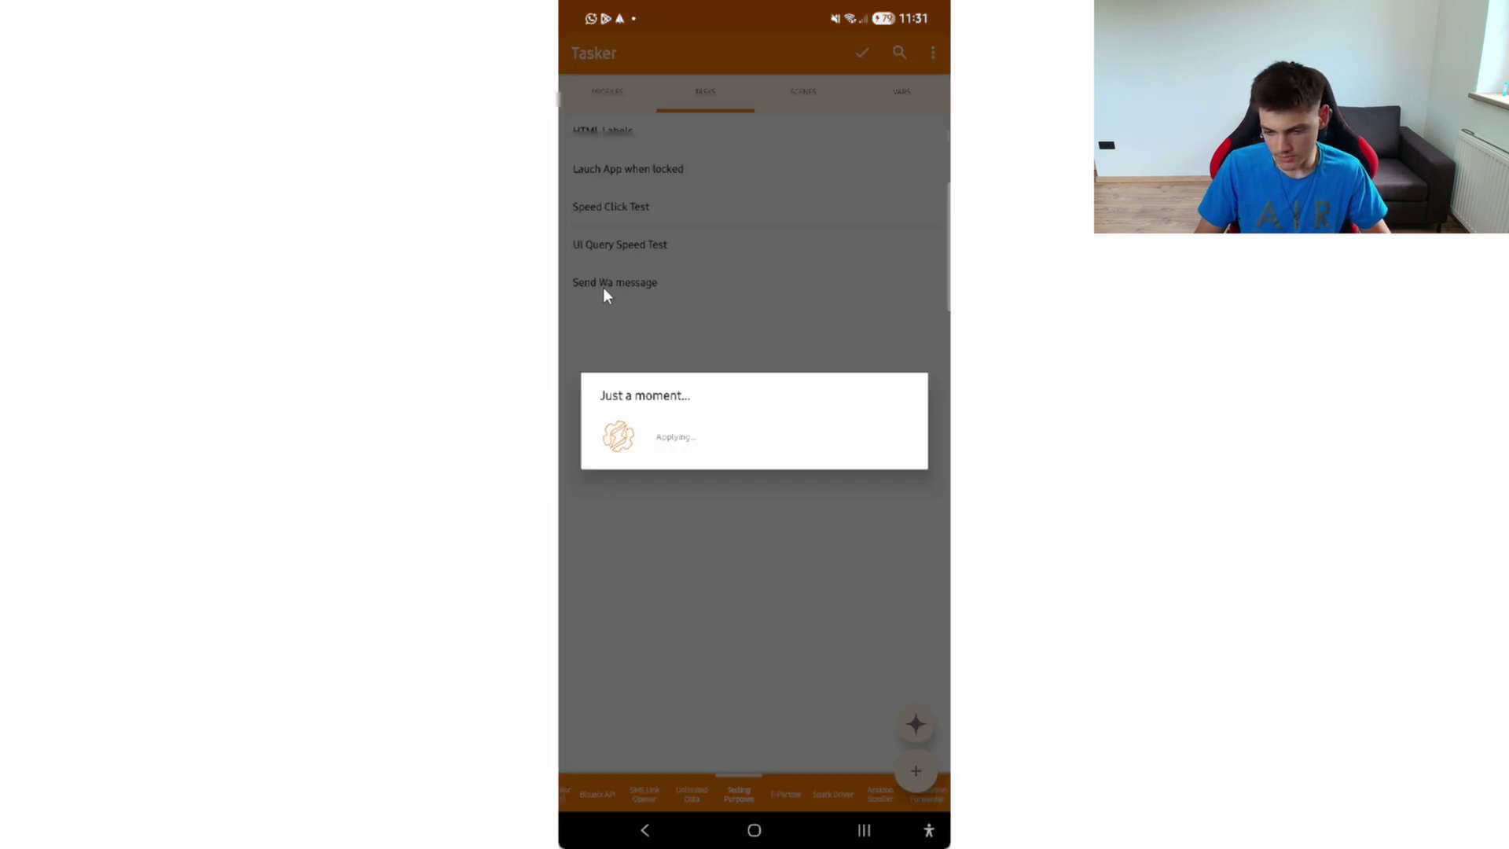
click(605, 284)
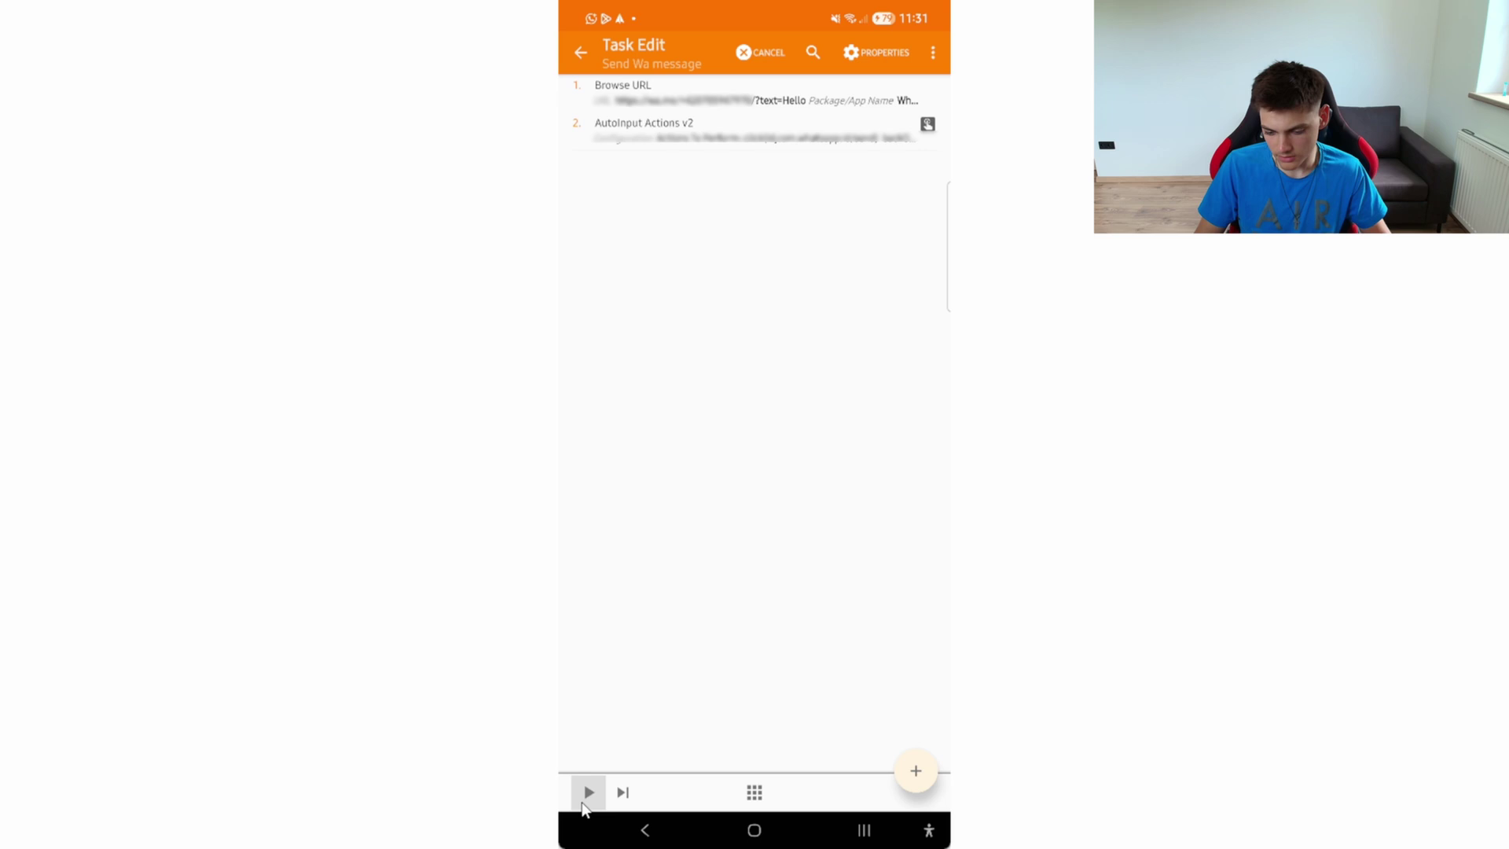
click(587, 798)
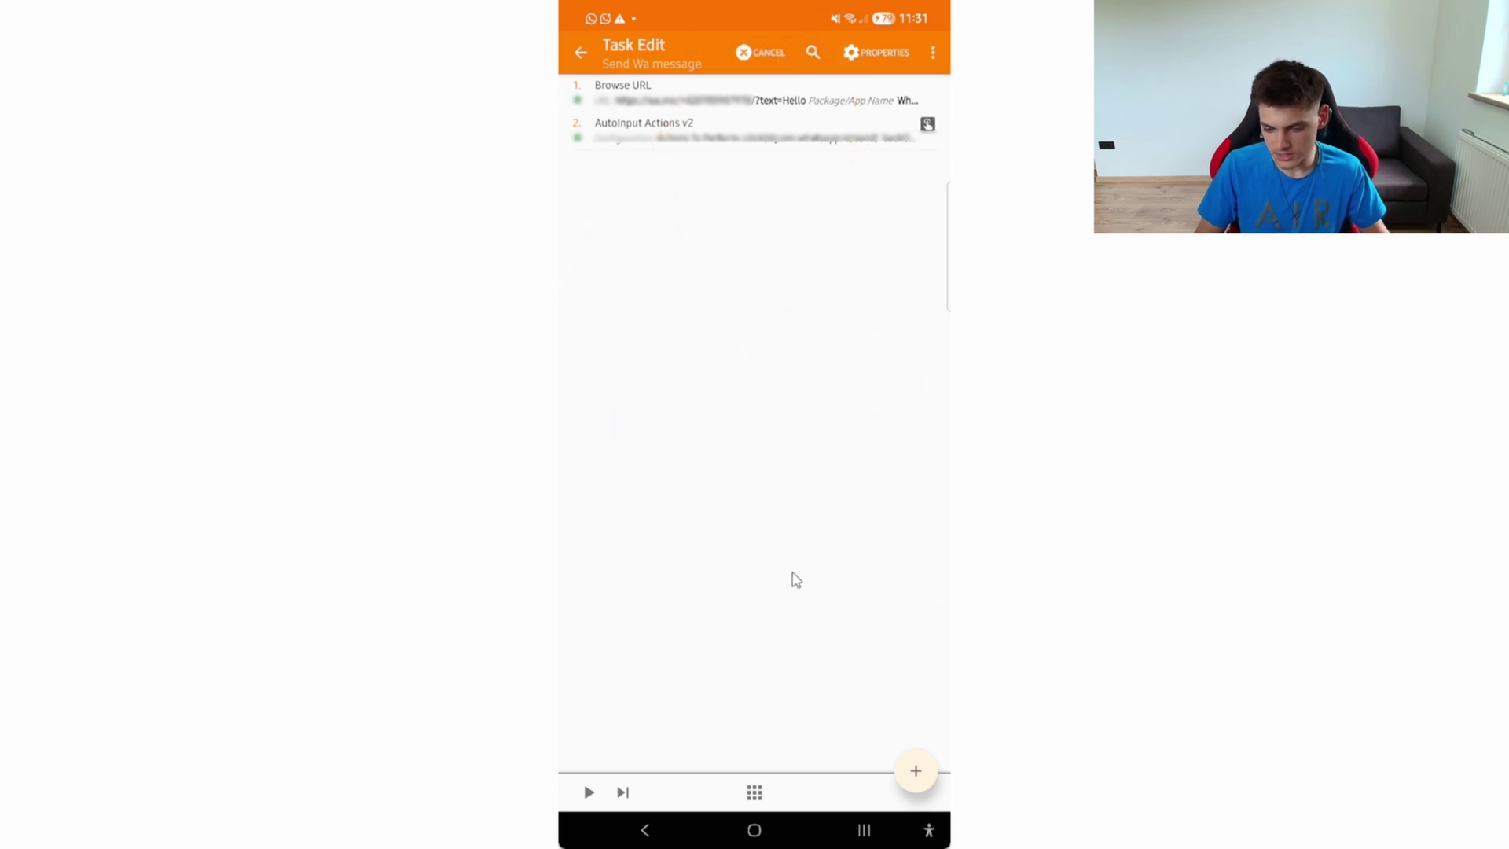
key(alt+s)
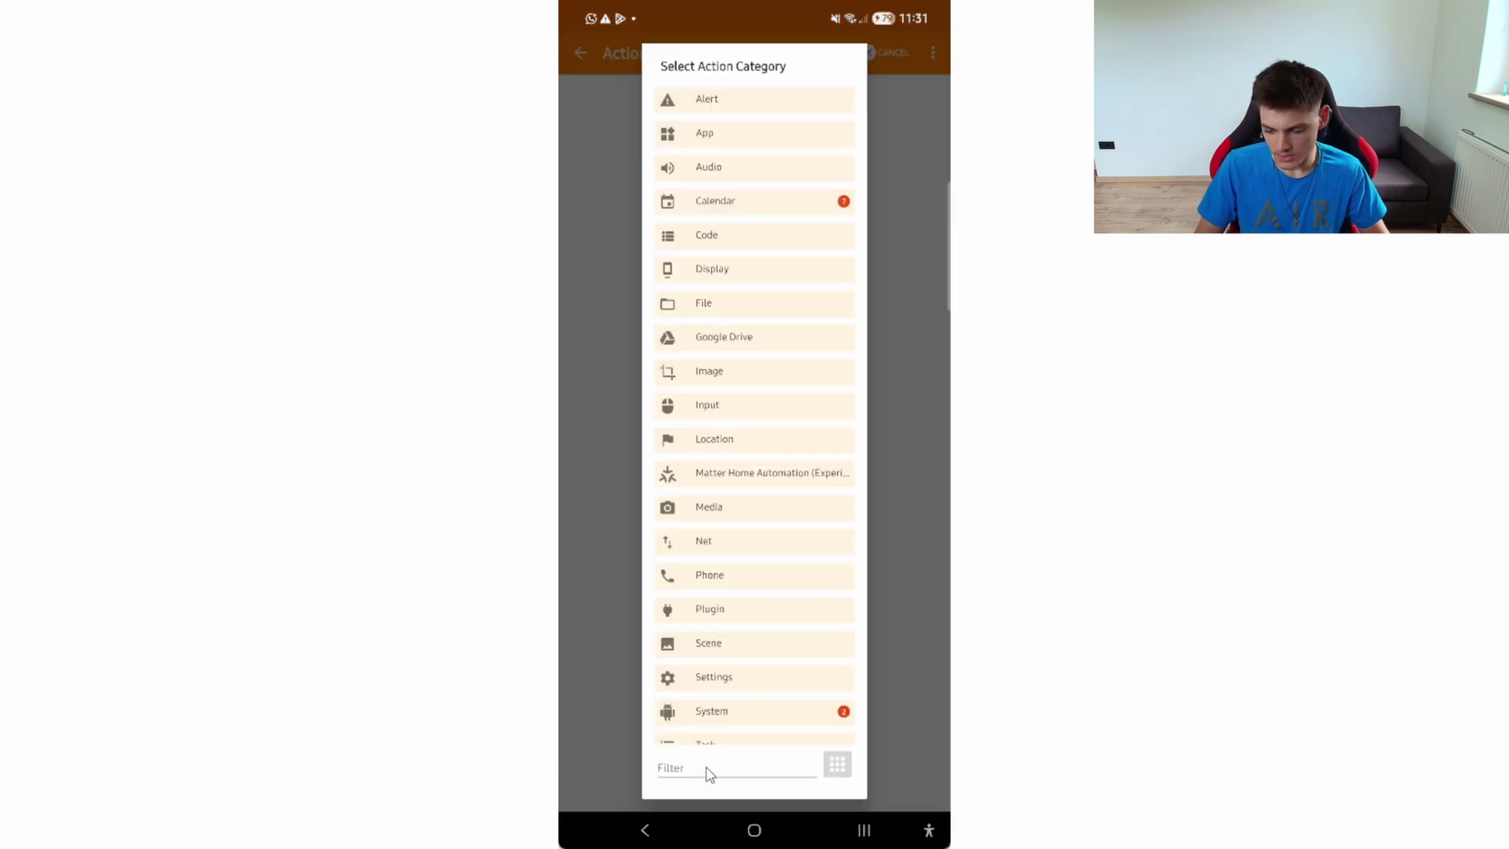
Add a Variable Set action setting %text to Hello Guys and move it to the top
click(701, 770)
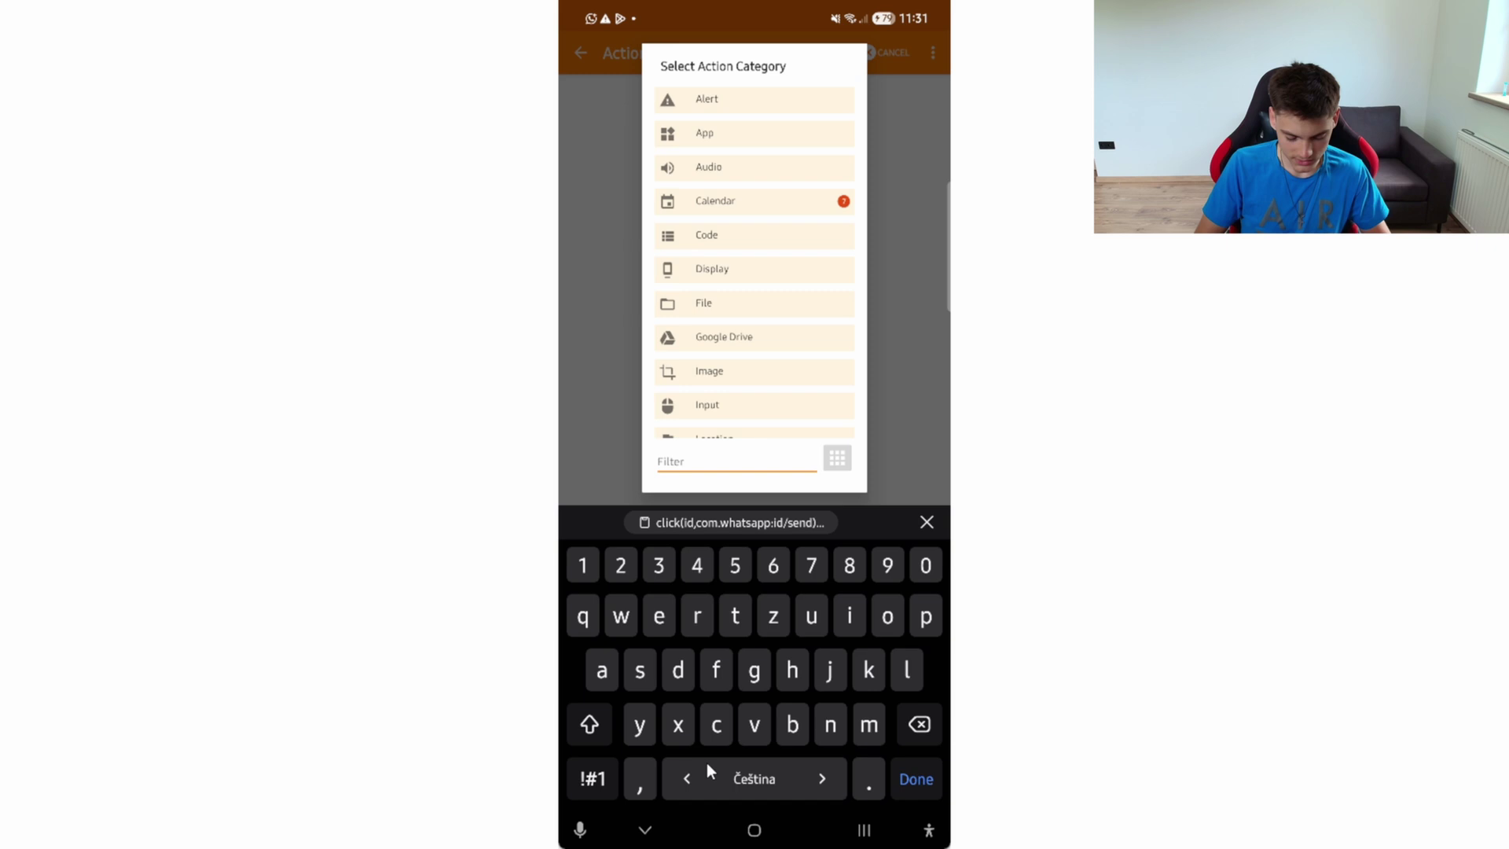
text(vari)
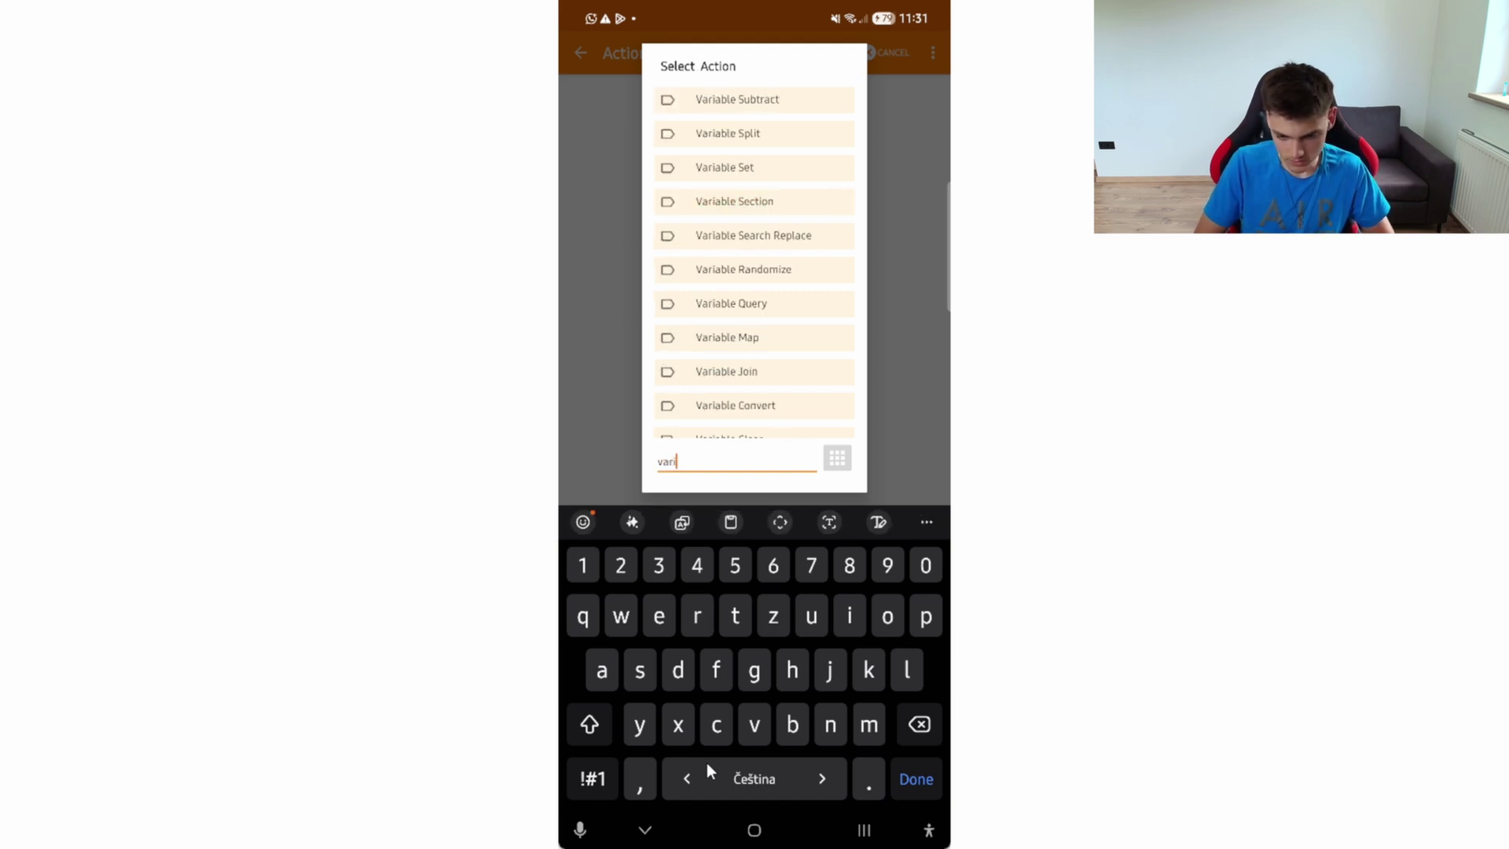
text(a)
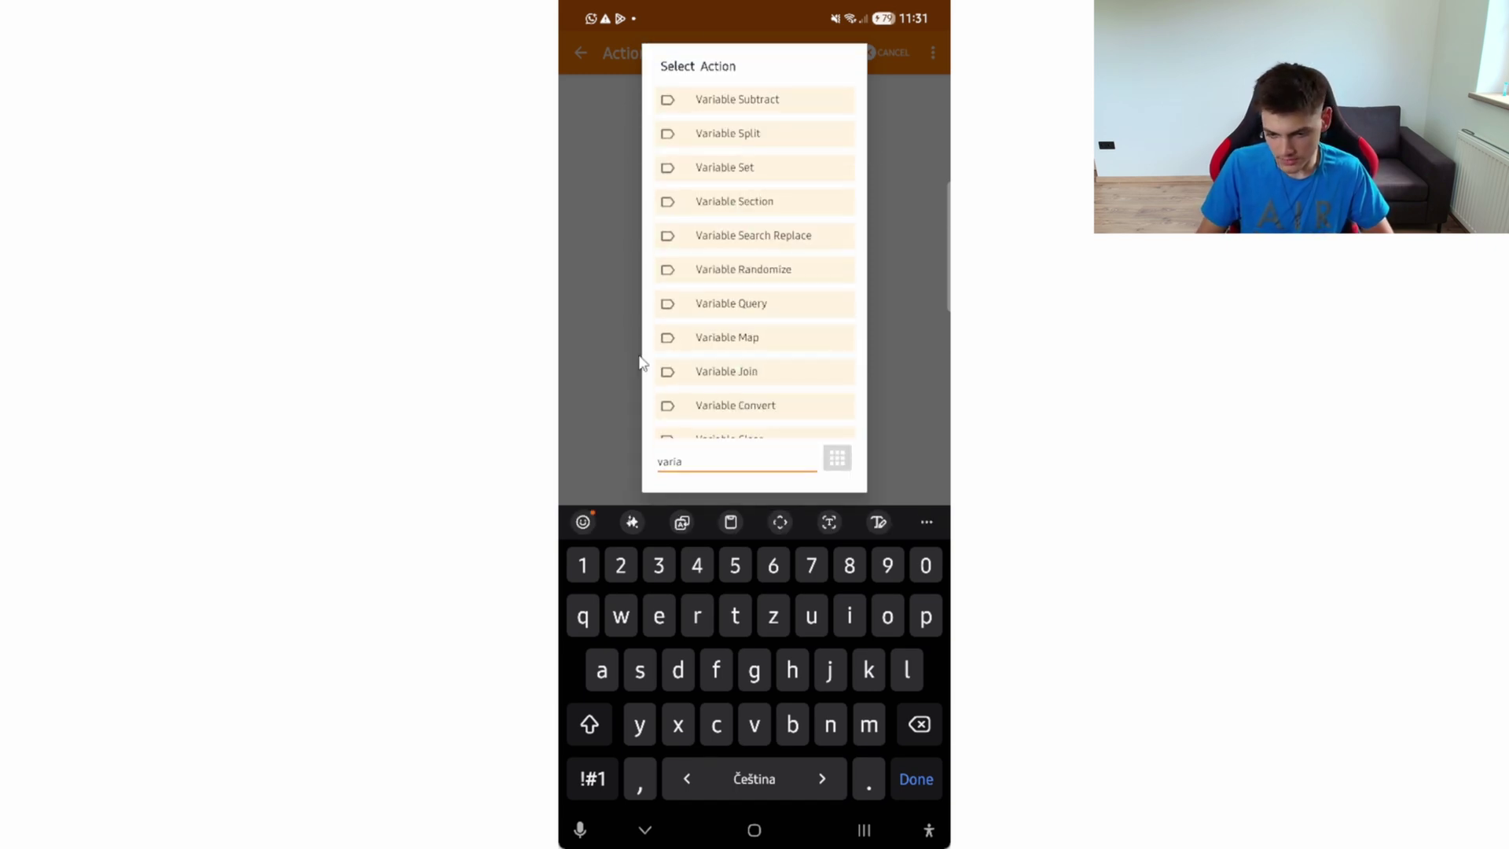
click(762, 165)
click(680, 136)
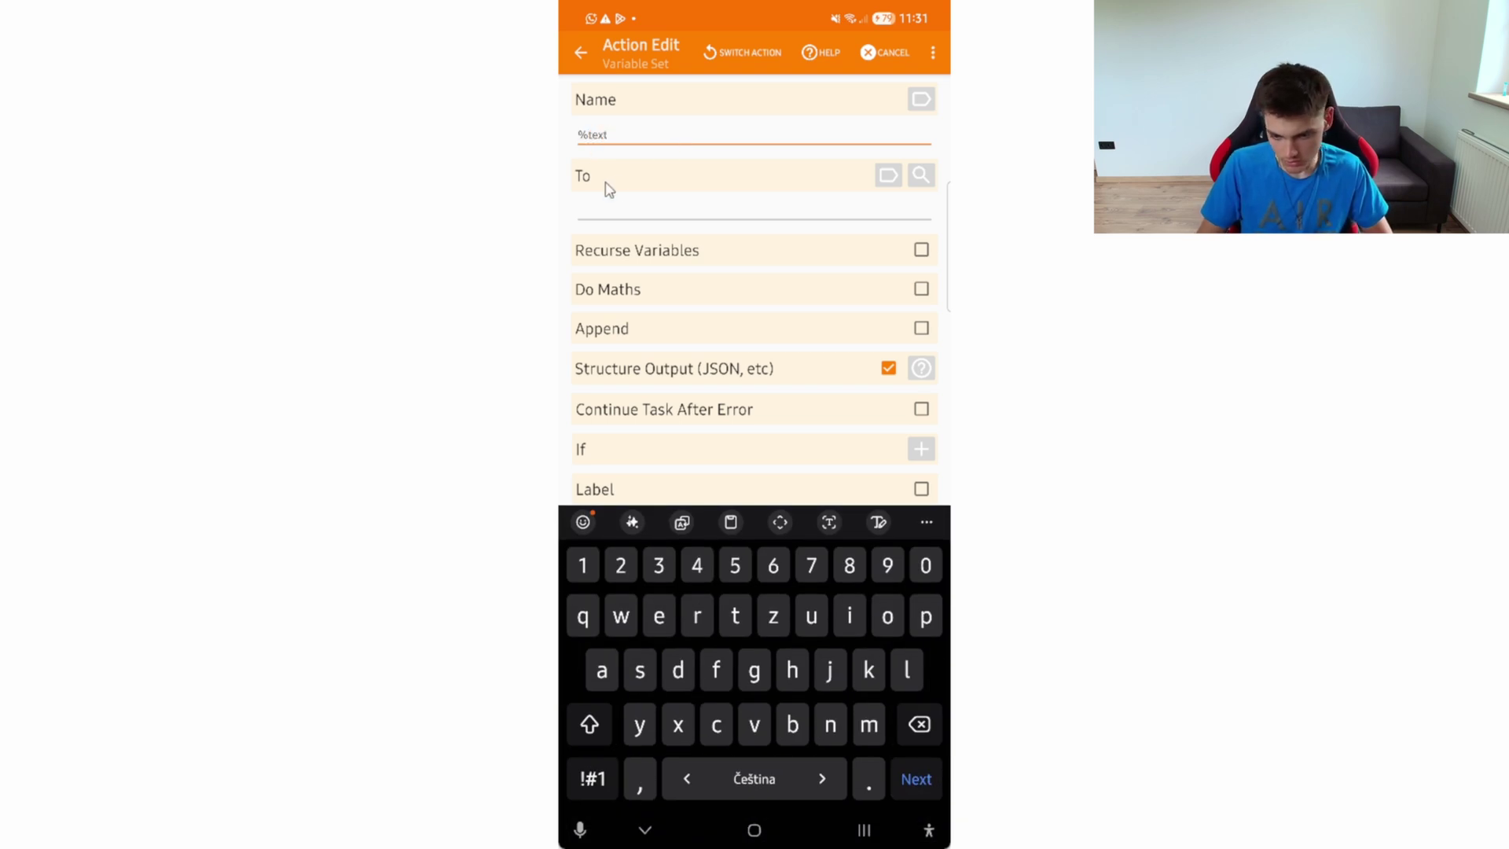
click(593, 215)
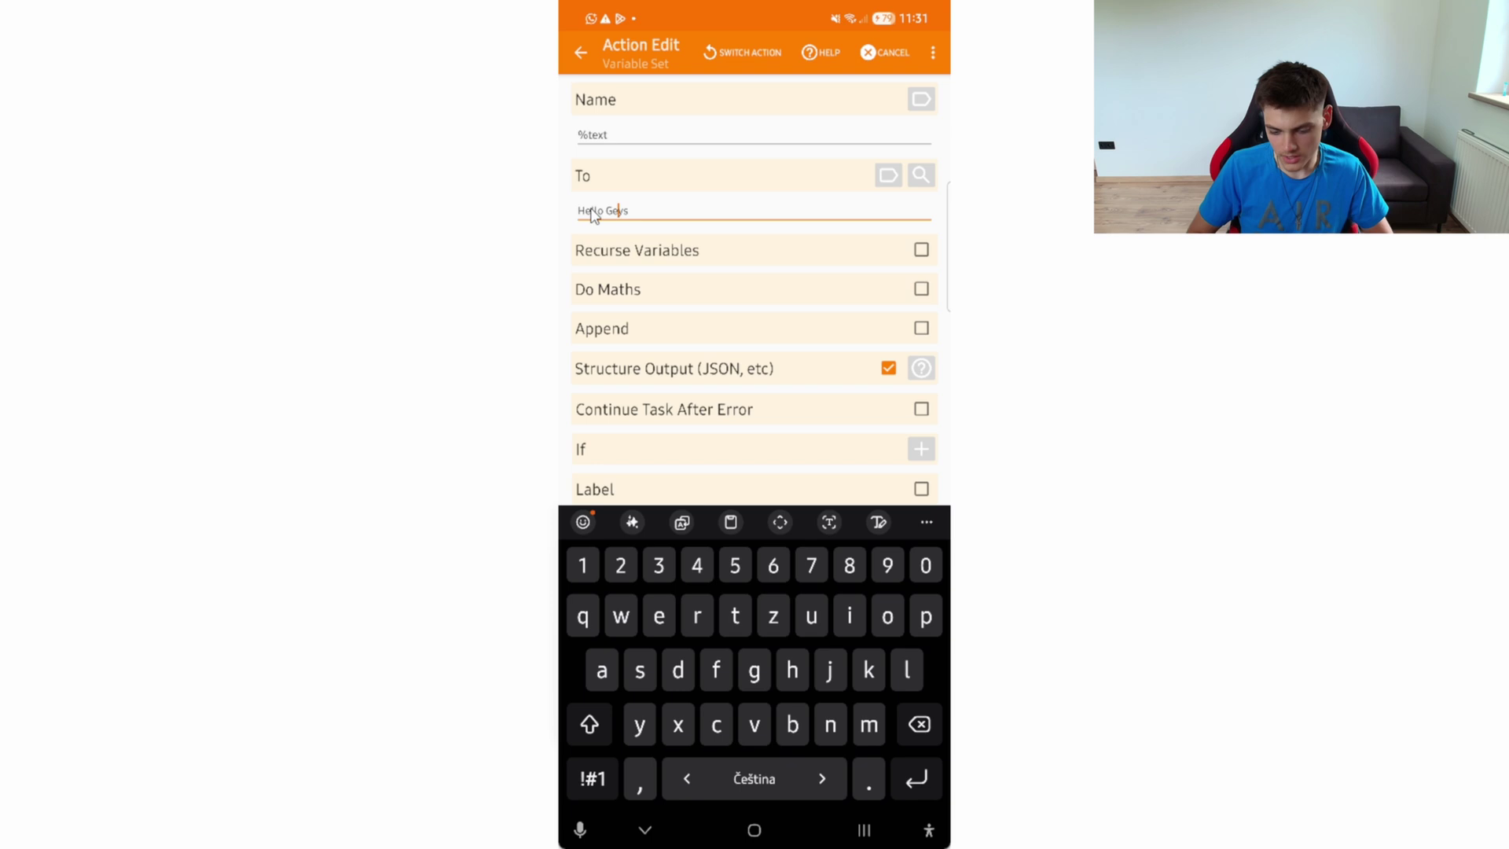
click(578, 53)
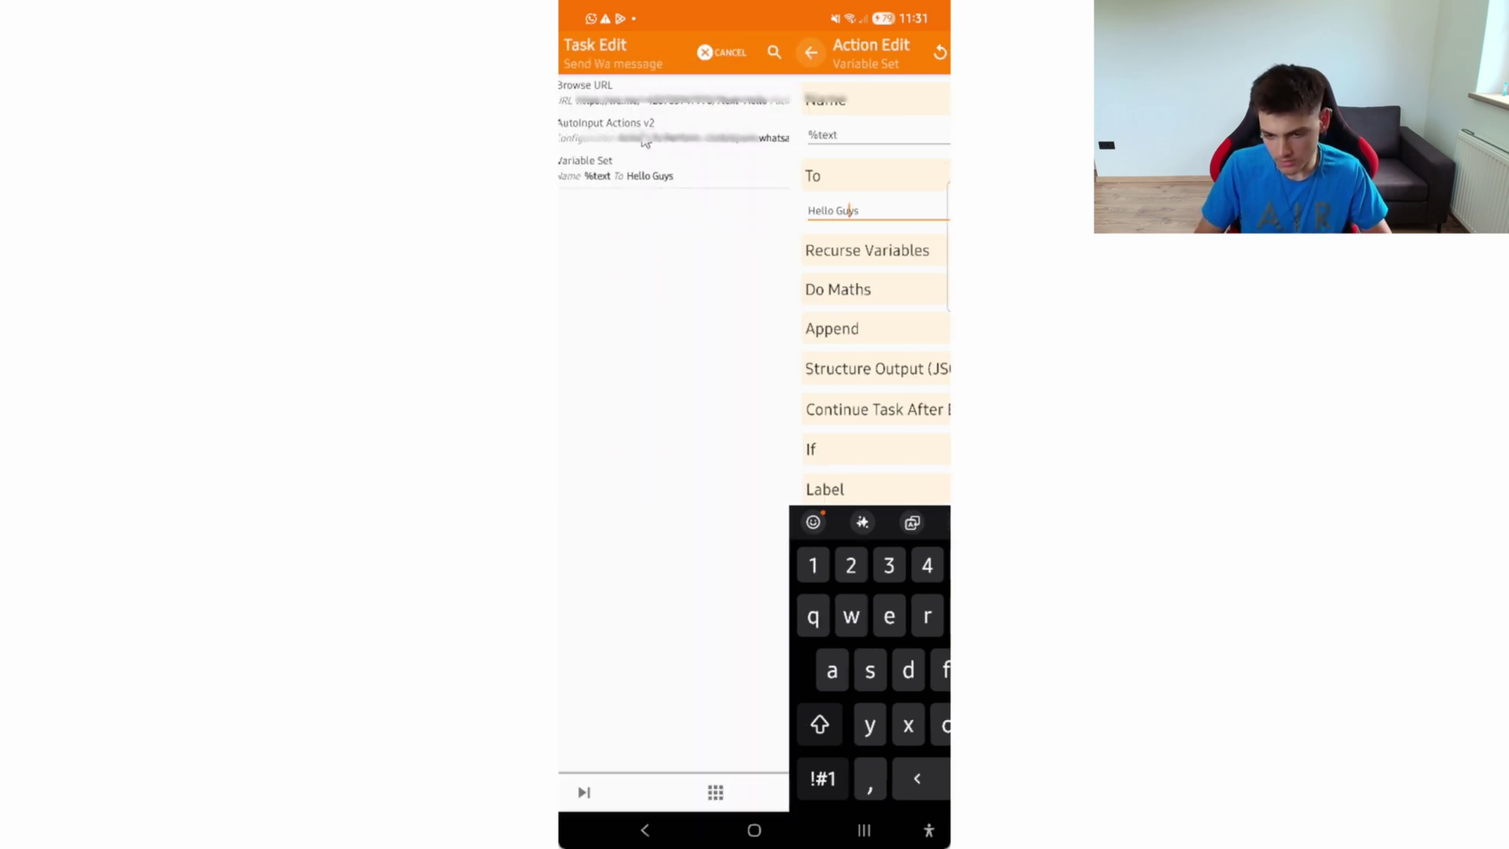
click(717, 179)
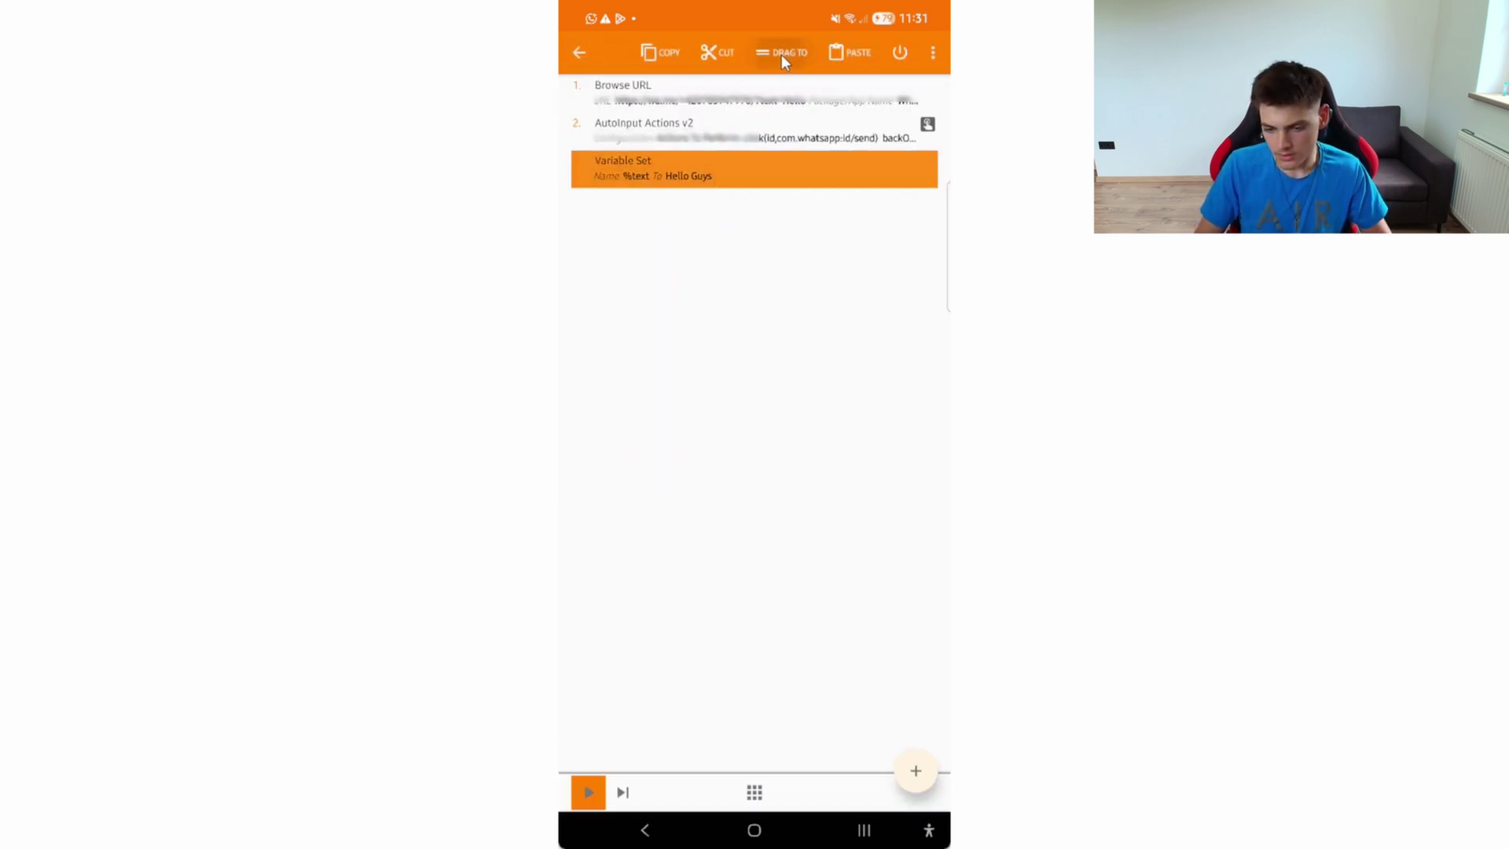
click(781, 53)
click(707, 145)
Edit the Browse URL link so it ends ?text=%text instead of Hello
click(708, 128)
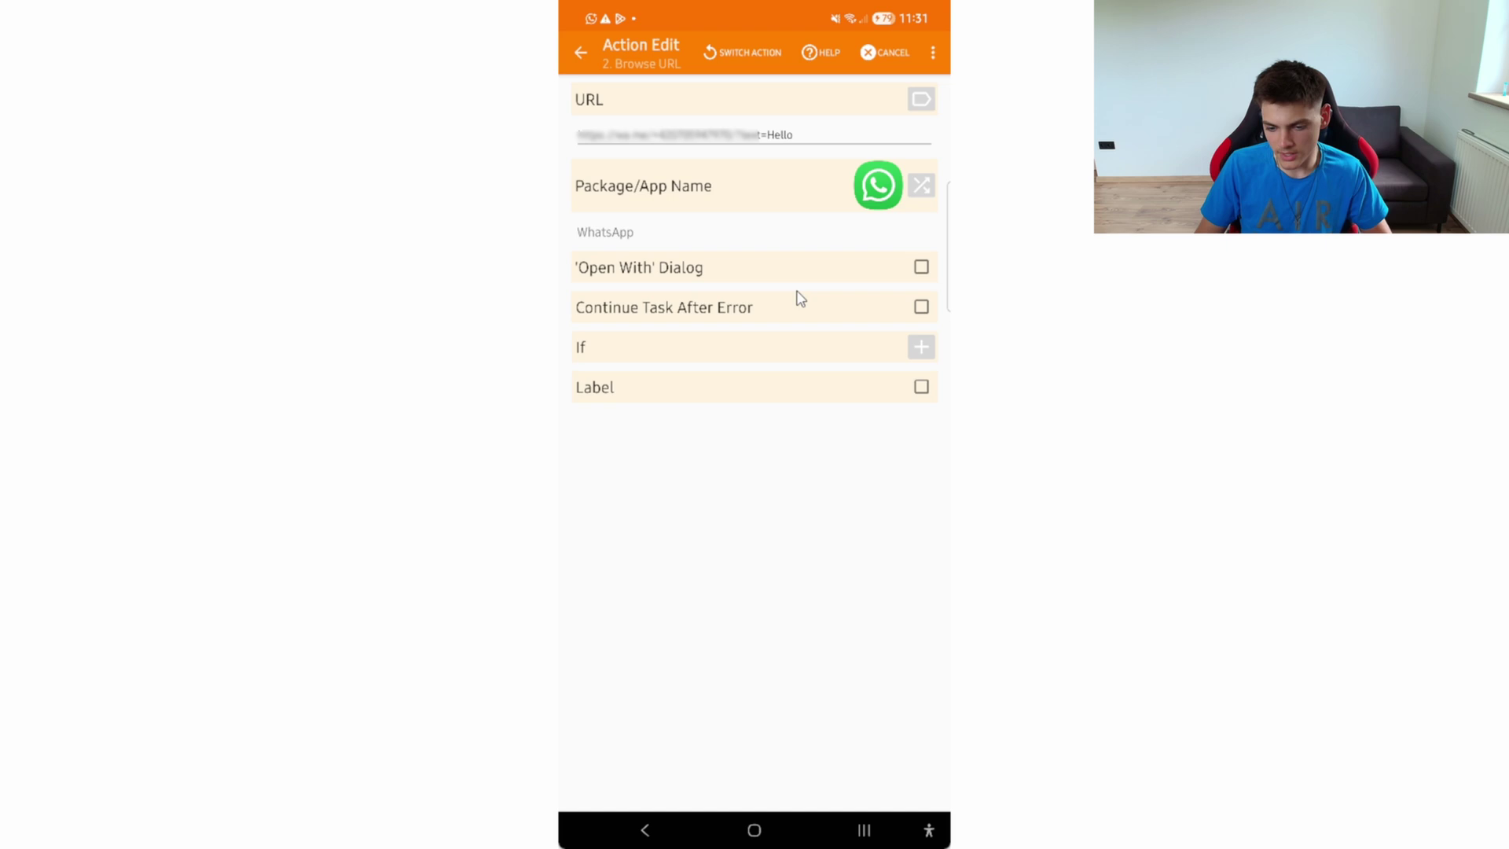
click(819, 132)
key(BackSpace)
key(BackSpace)
key(BackSpace)
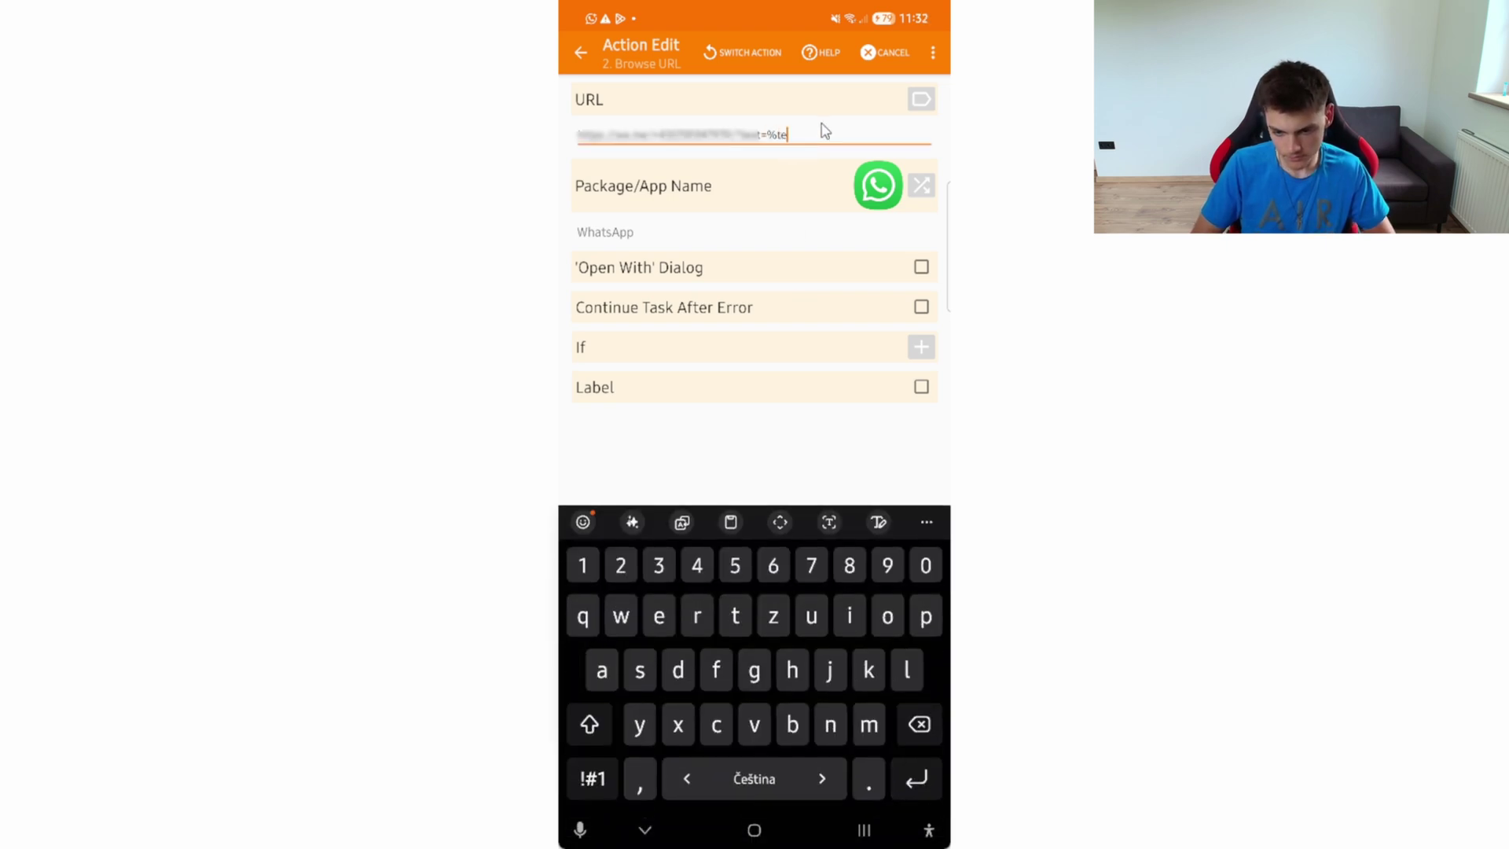
text(xt)
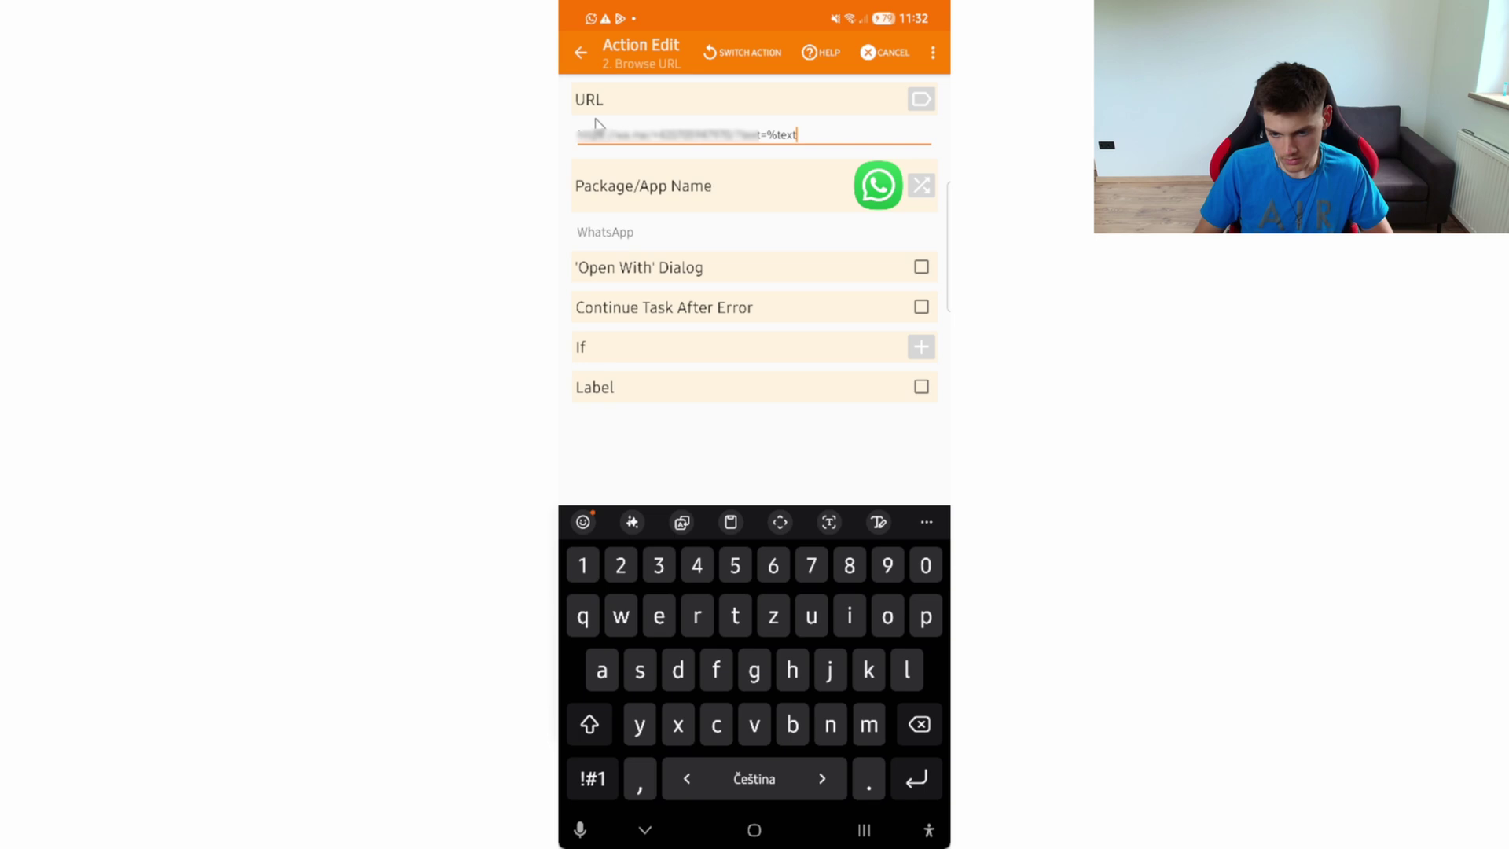
Save the link change and check that the Variable Set step holds Hello Guys
click(565, 53)
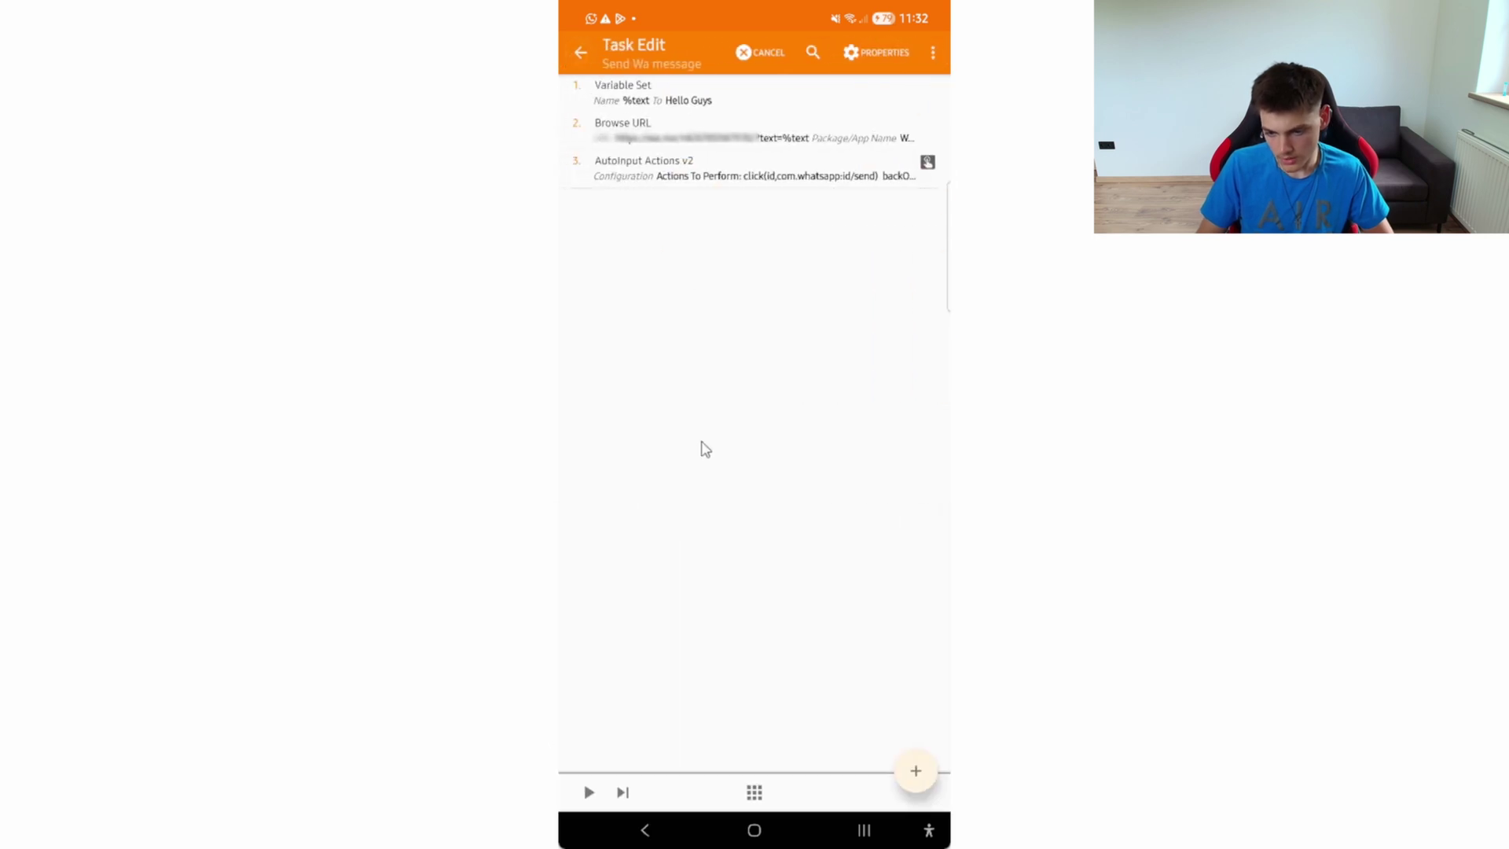
click(649, 109)
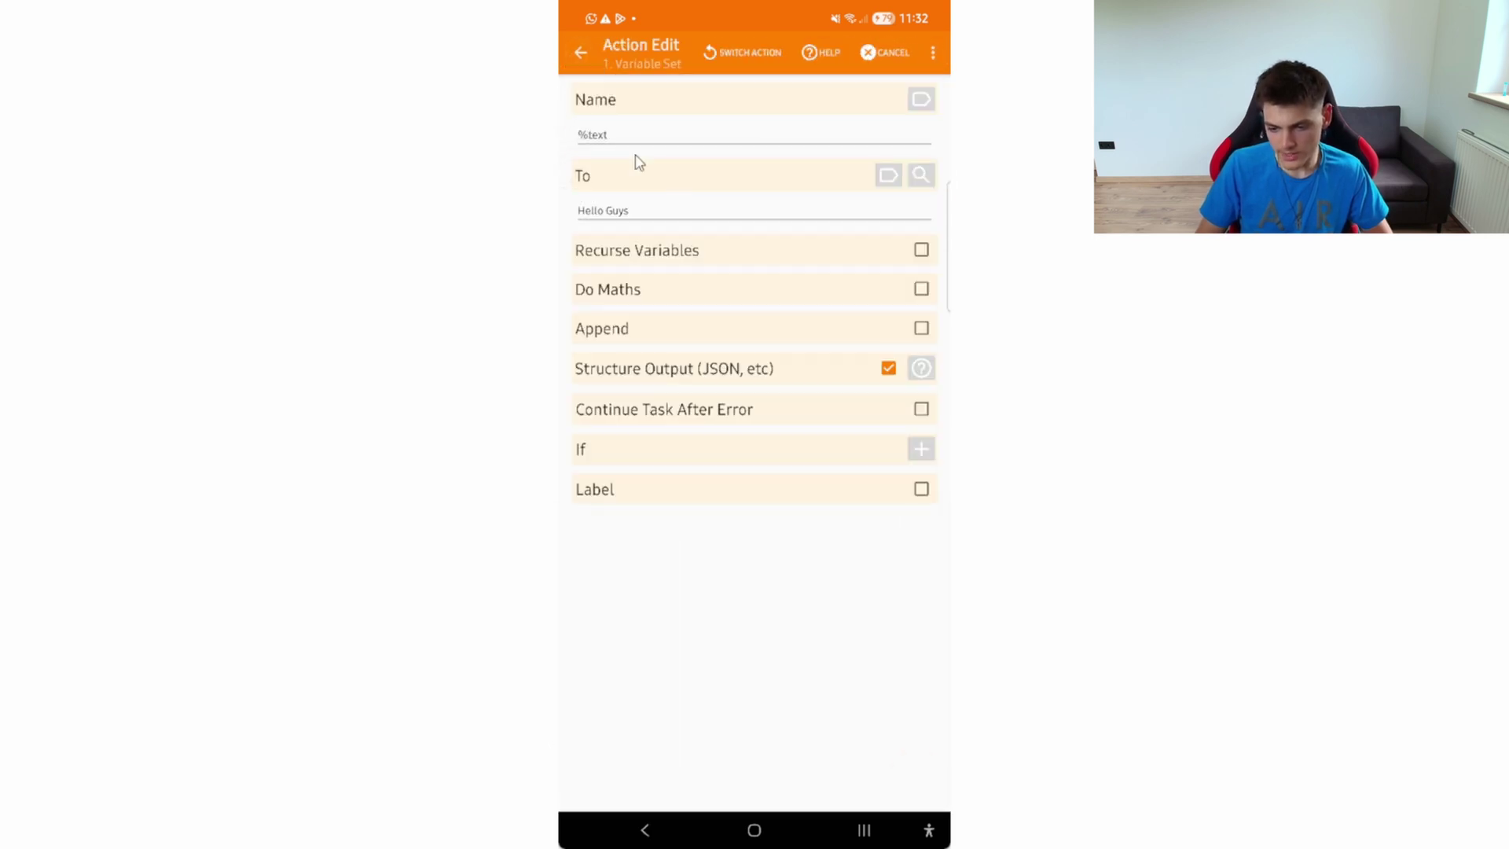
click(667, 212)
click(572, 49)
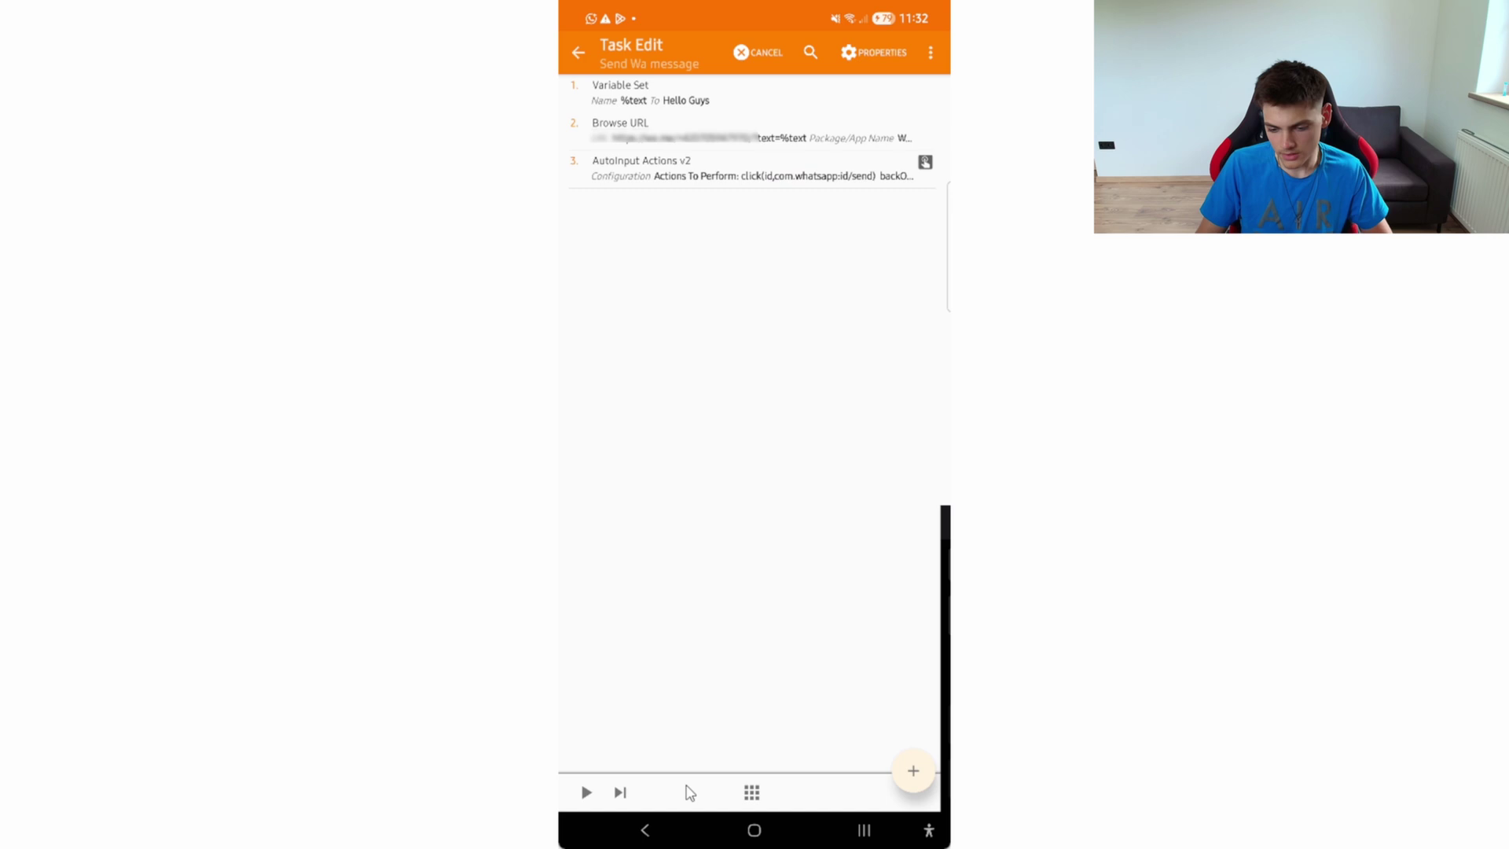
Run the task, confirm Hello Guys was sent in WhatsApp, and return to Tasker
click(567, 792)
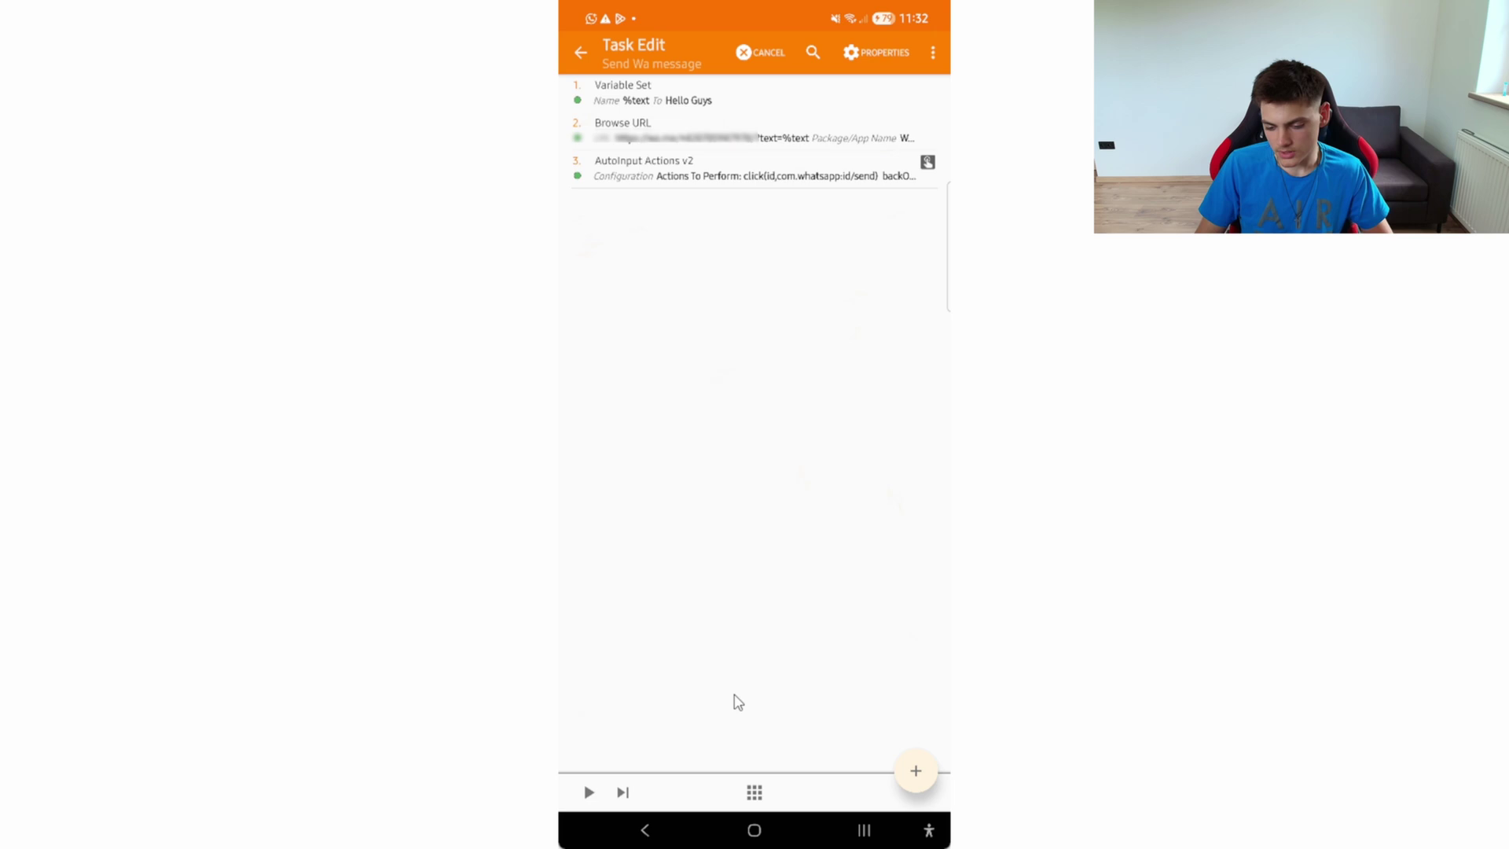
double_click(864, 830)
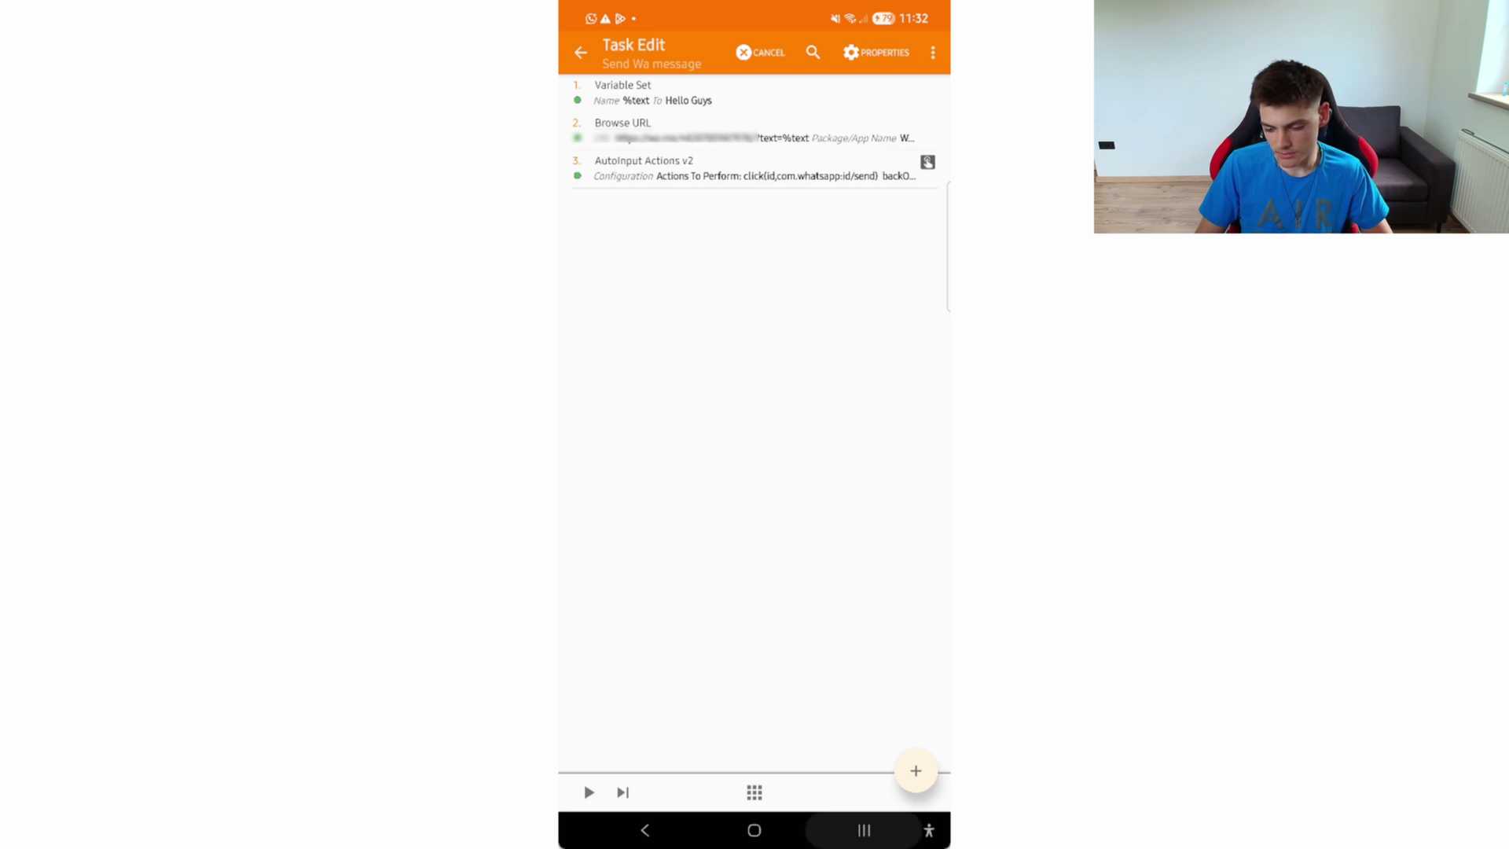
click(883, 690)
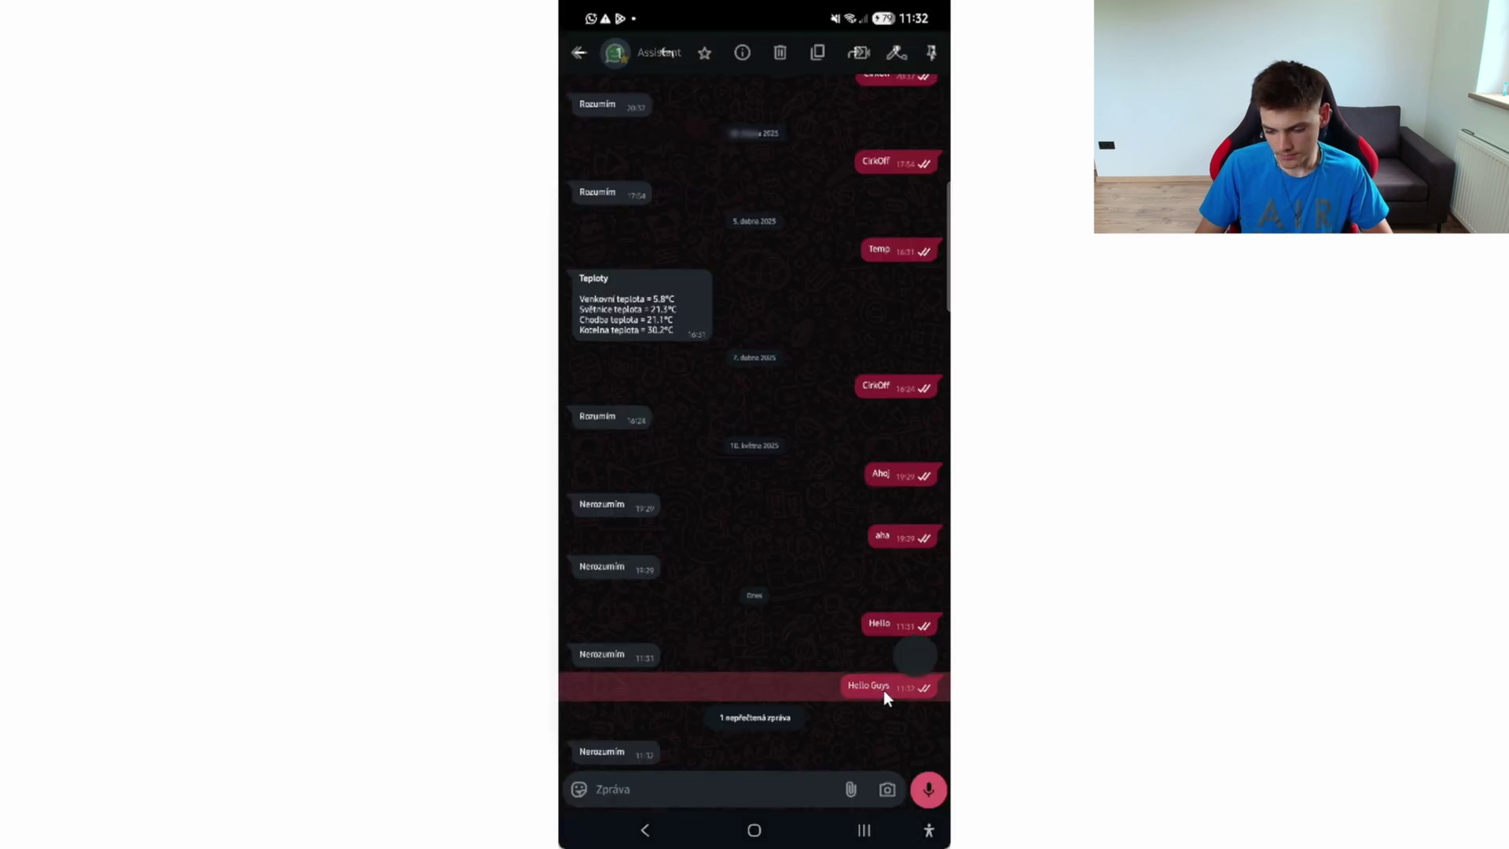
click(864, 830)
click(699, 446)
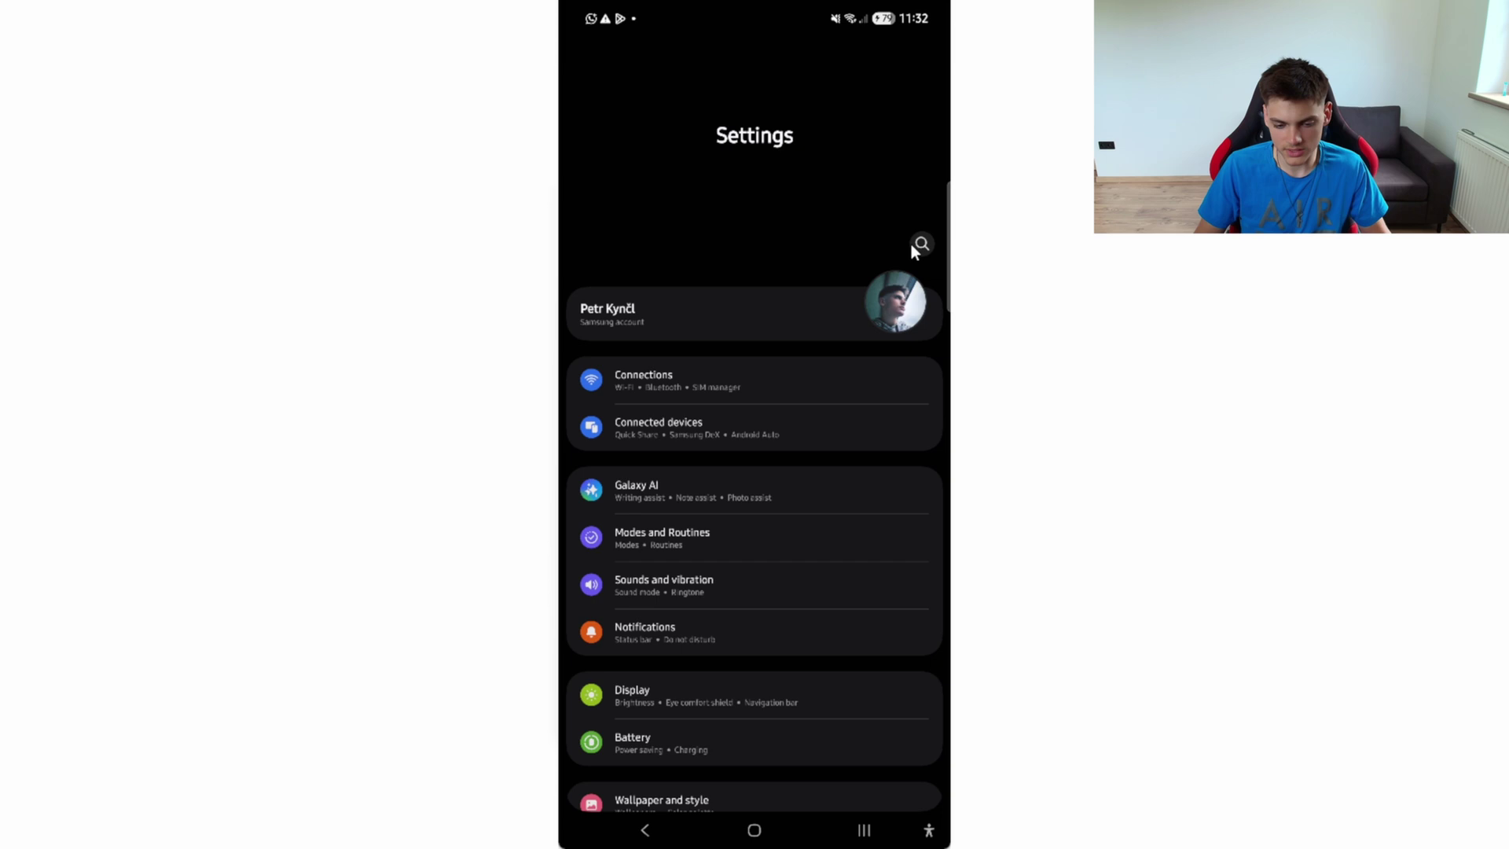
click(913, 245)
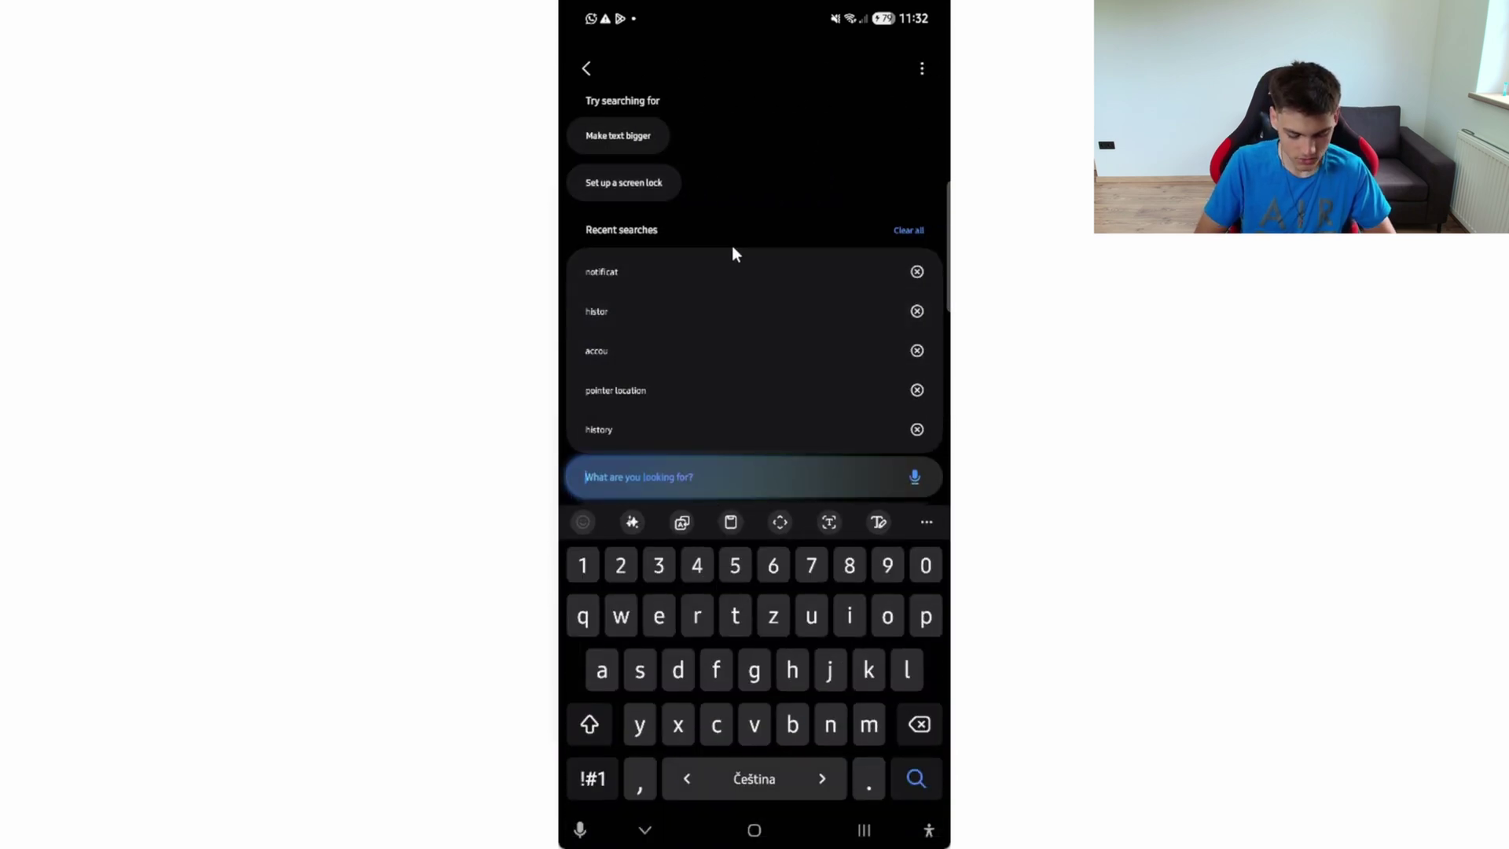
text(ext)
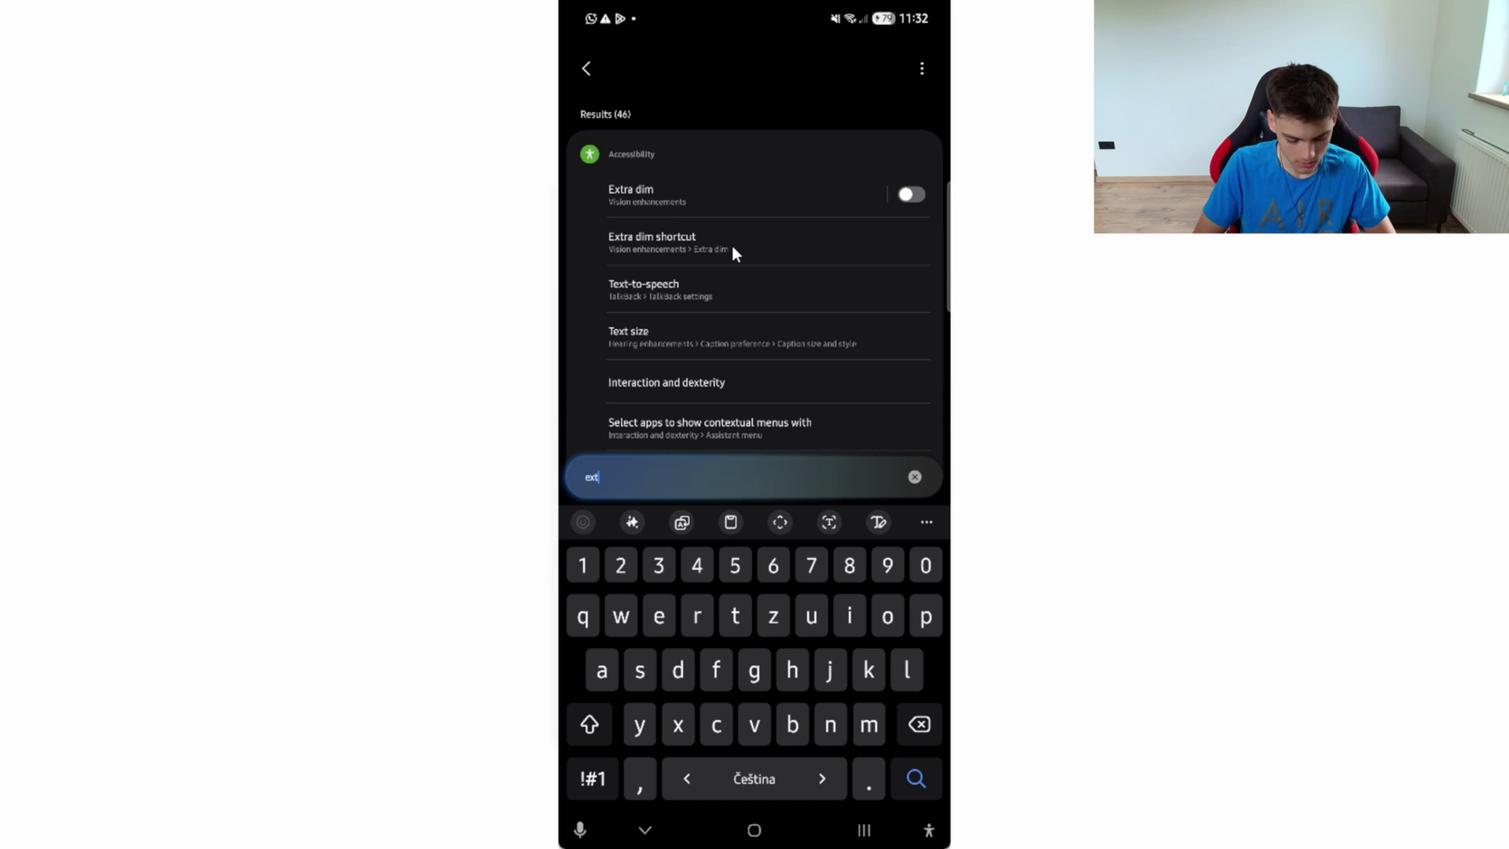
text(ended unlock)
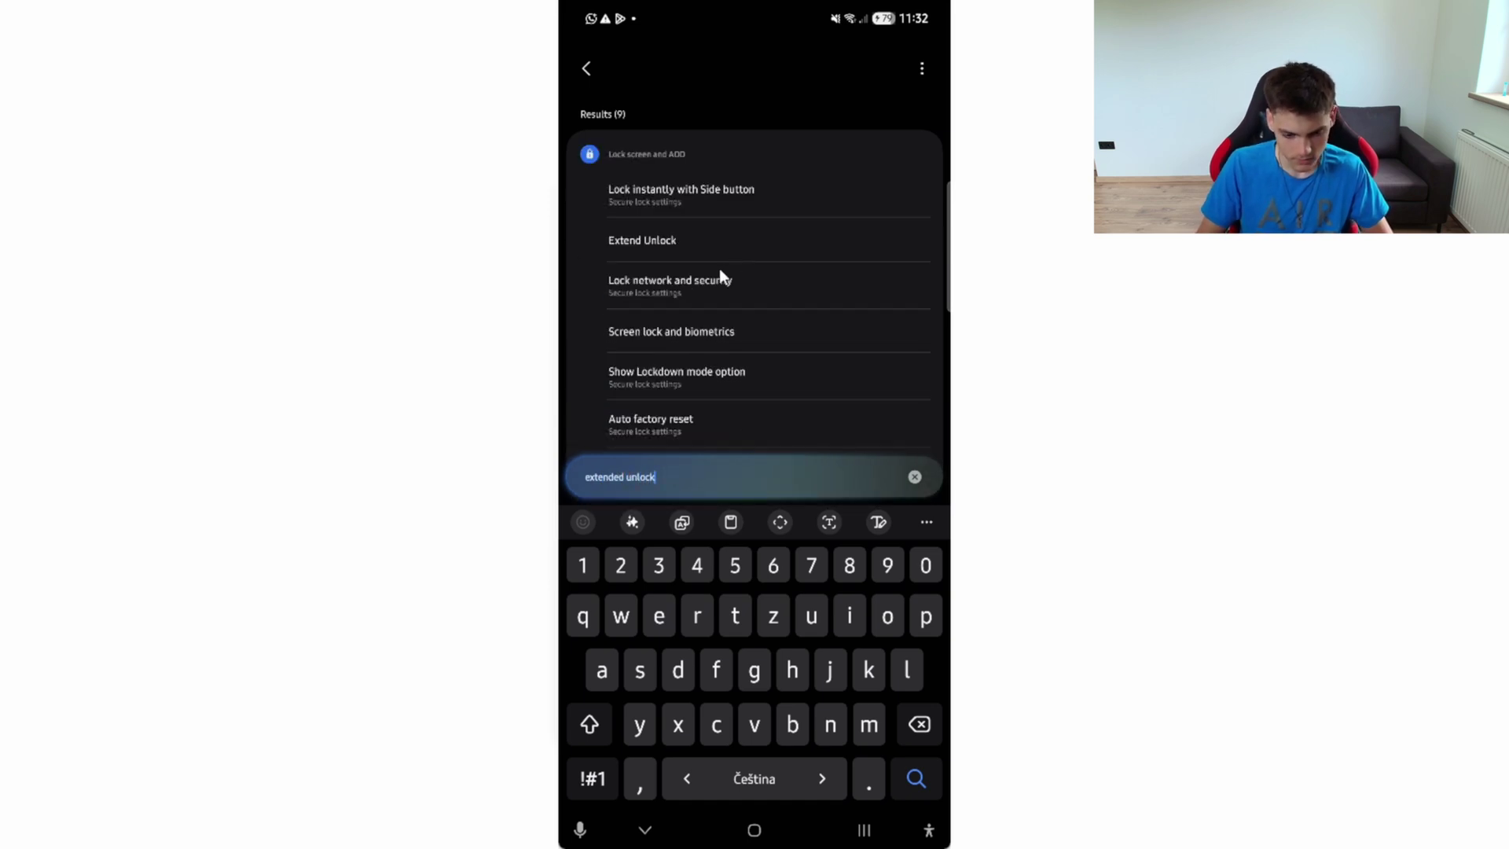
drag(719, 267, 717, 161)
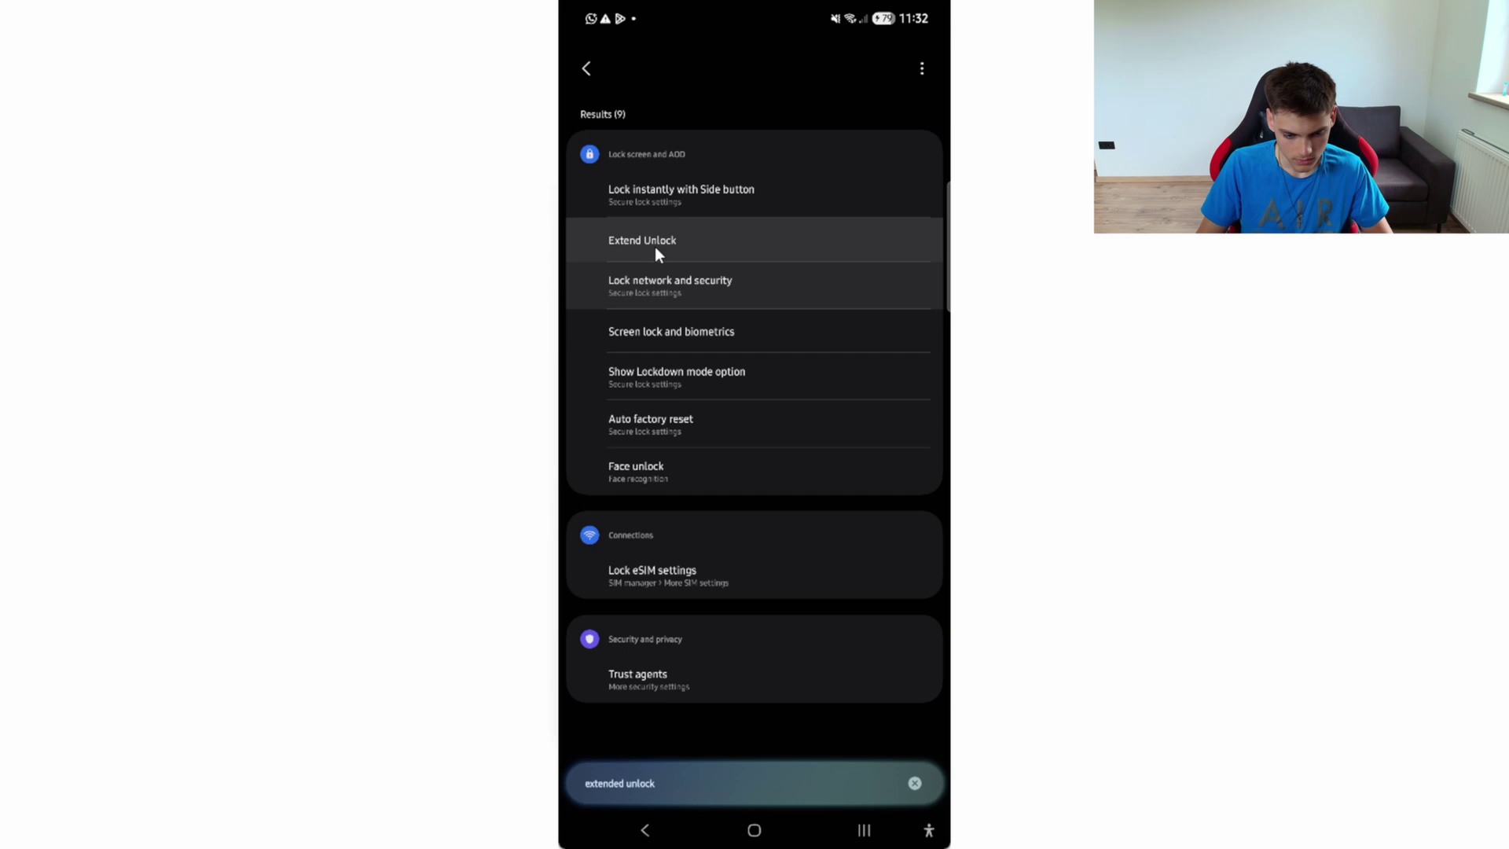
click(661, 248)
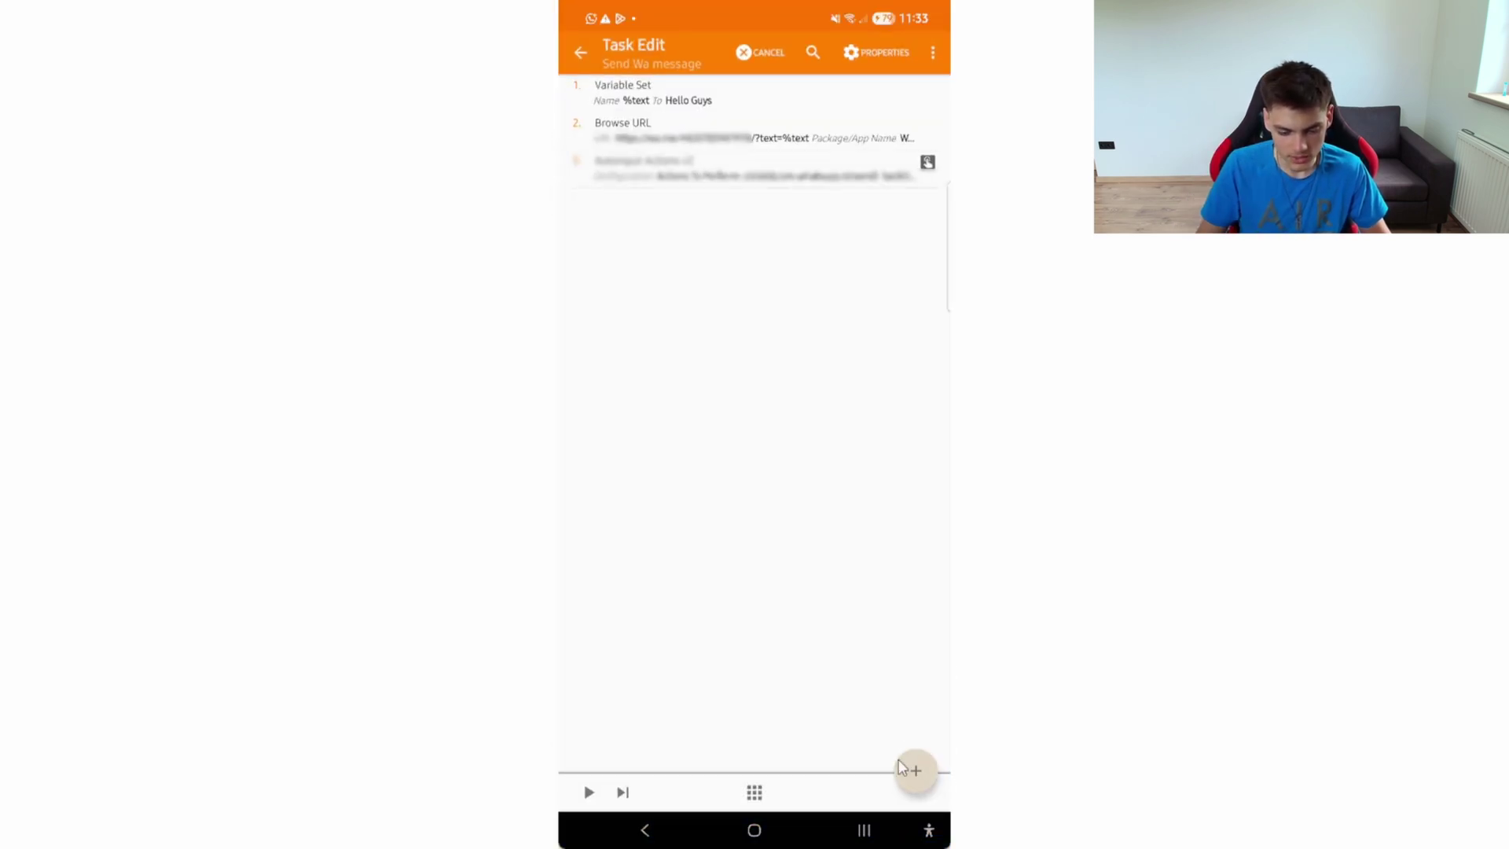
Add the AutoInput Unlock Screen plugin action to the Send Wa message task
click(901, 763)
scroll(654, 607, down, 2)
scroll(716, 554, up, 2)
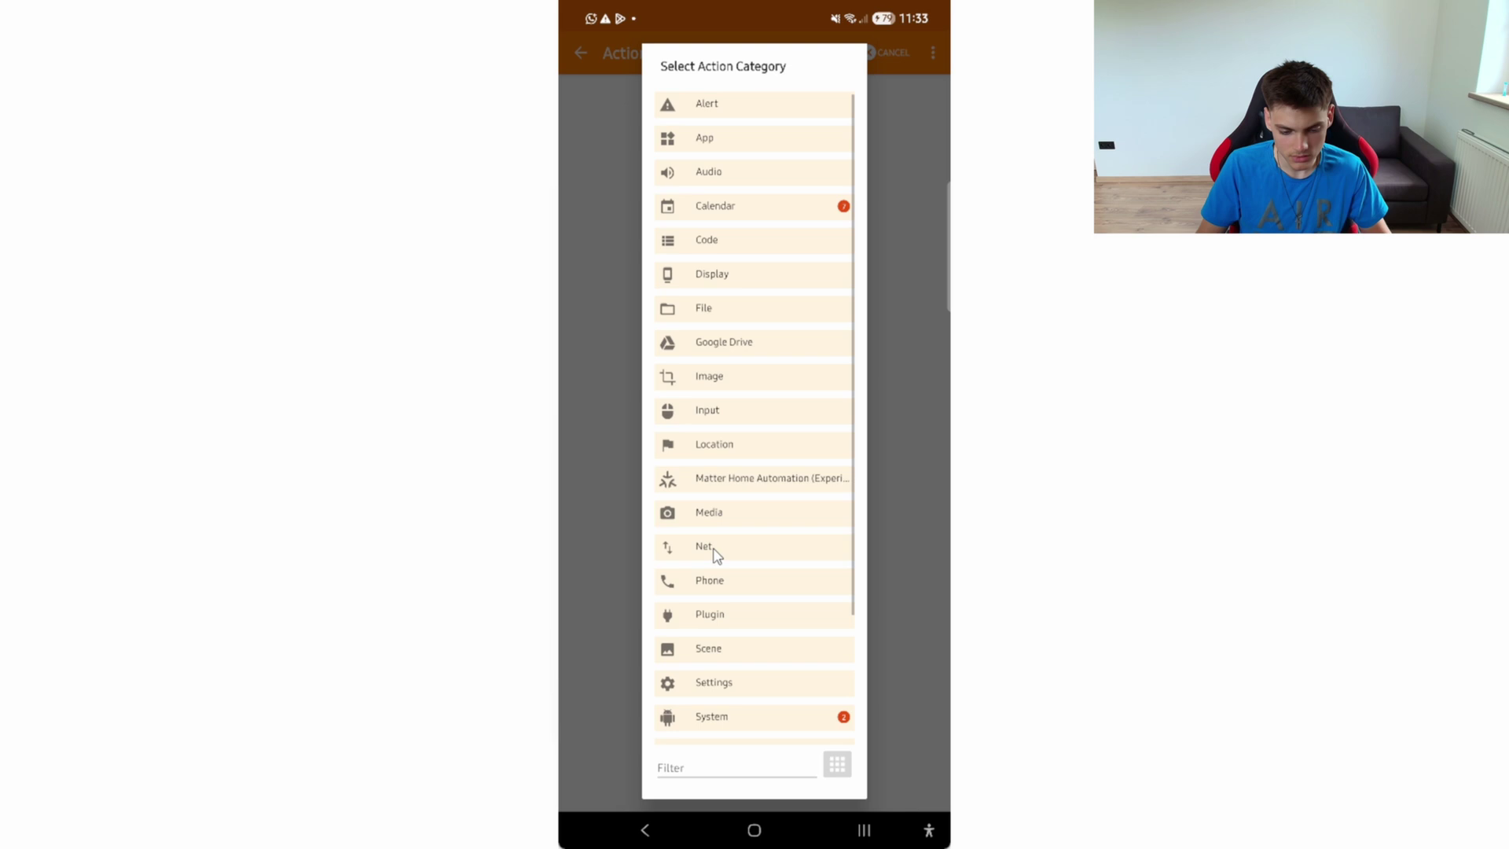
click(705, 622)
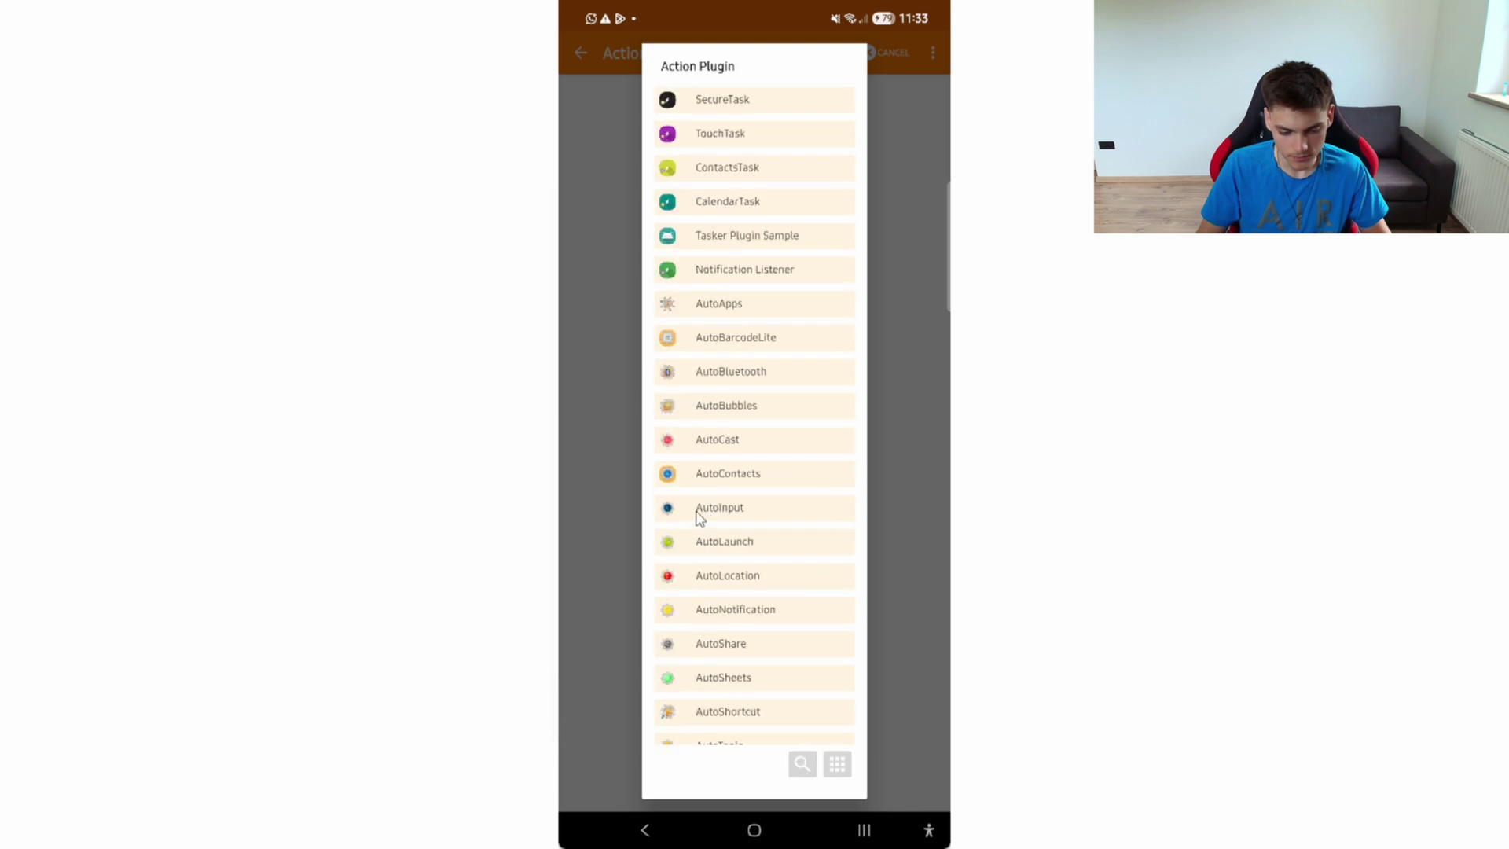
key(Escape)
click(729, 486)
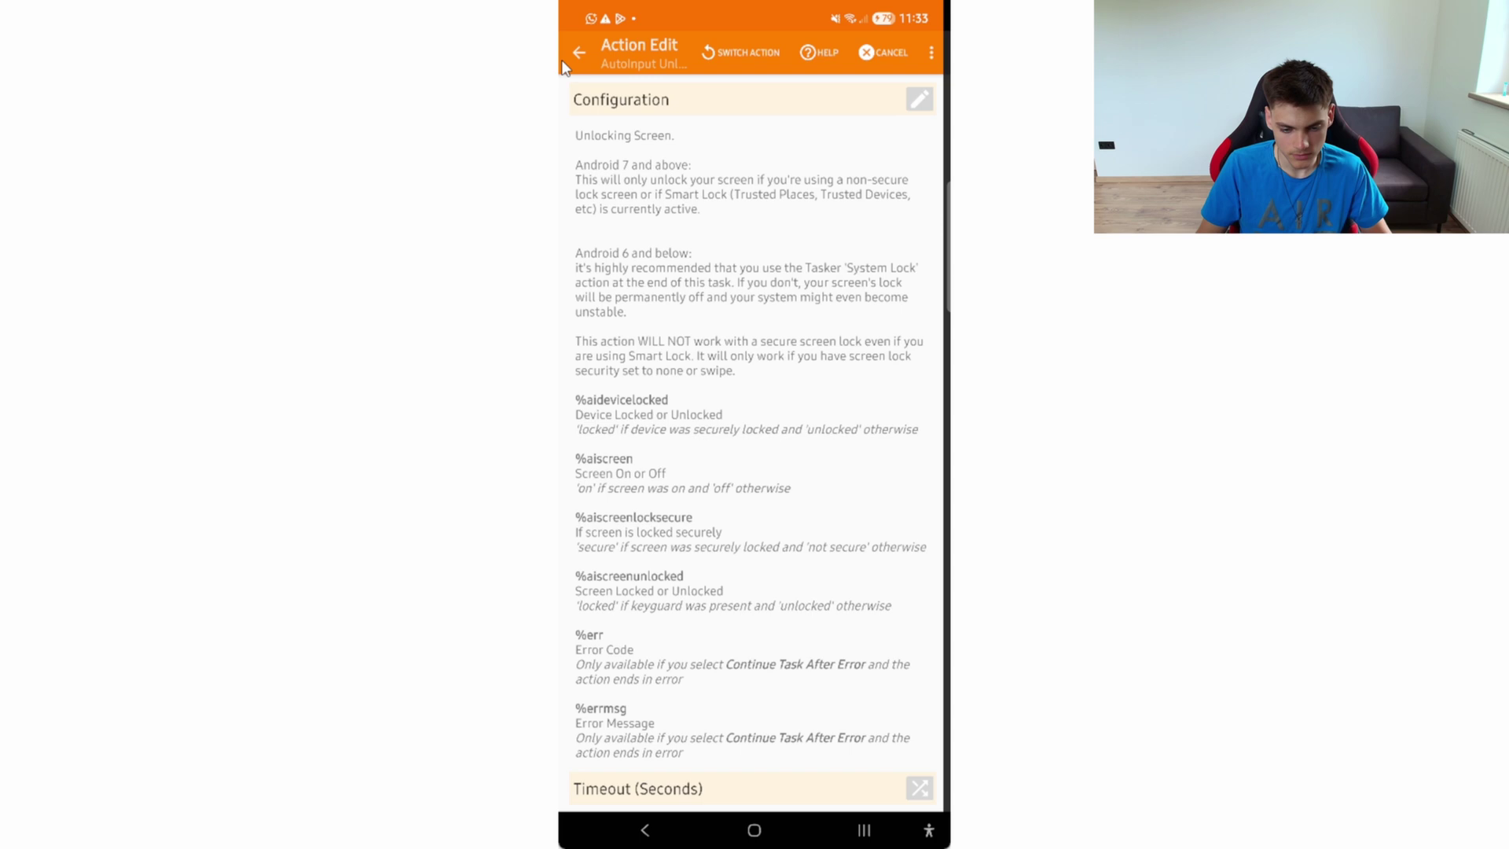
Save the Unlock Screen action and drag it to the top of the task
click(582, 52)
click(651, 226)
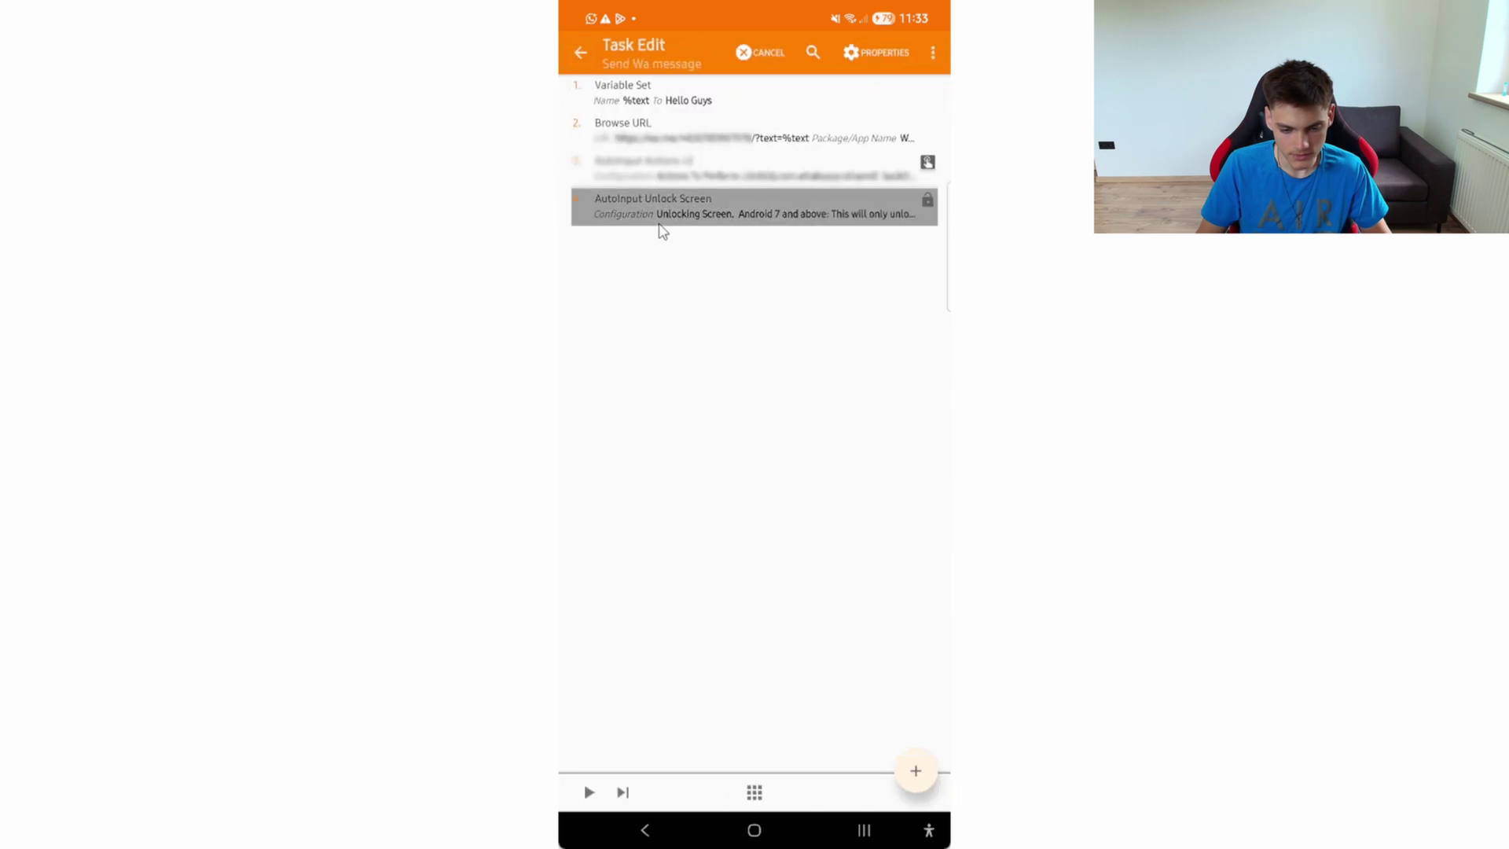
drag(780, 71, 747, 118)
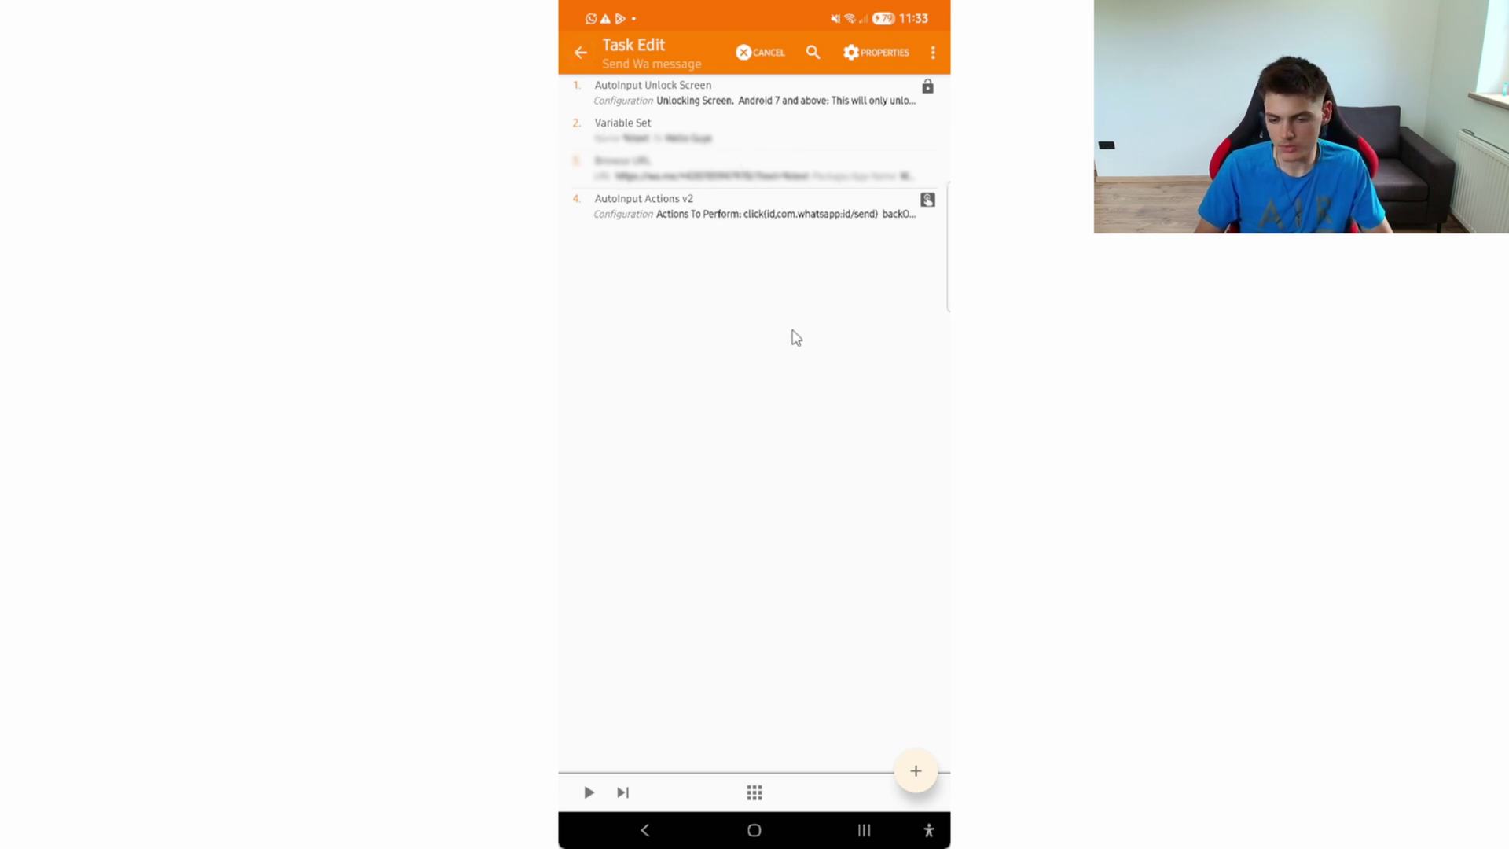
Leave the Send Wa message task editor and apply the changes
click(581, 54)
click(858, 55)
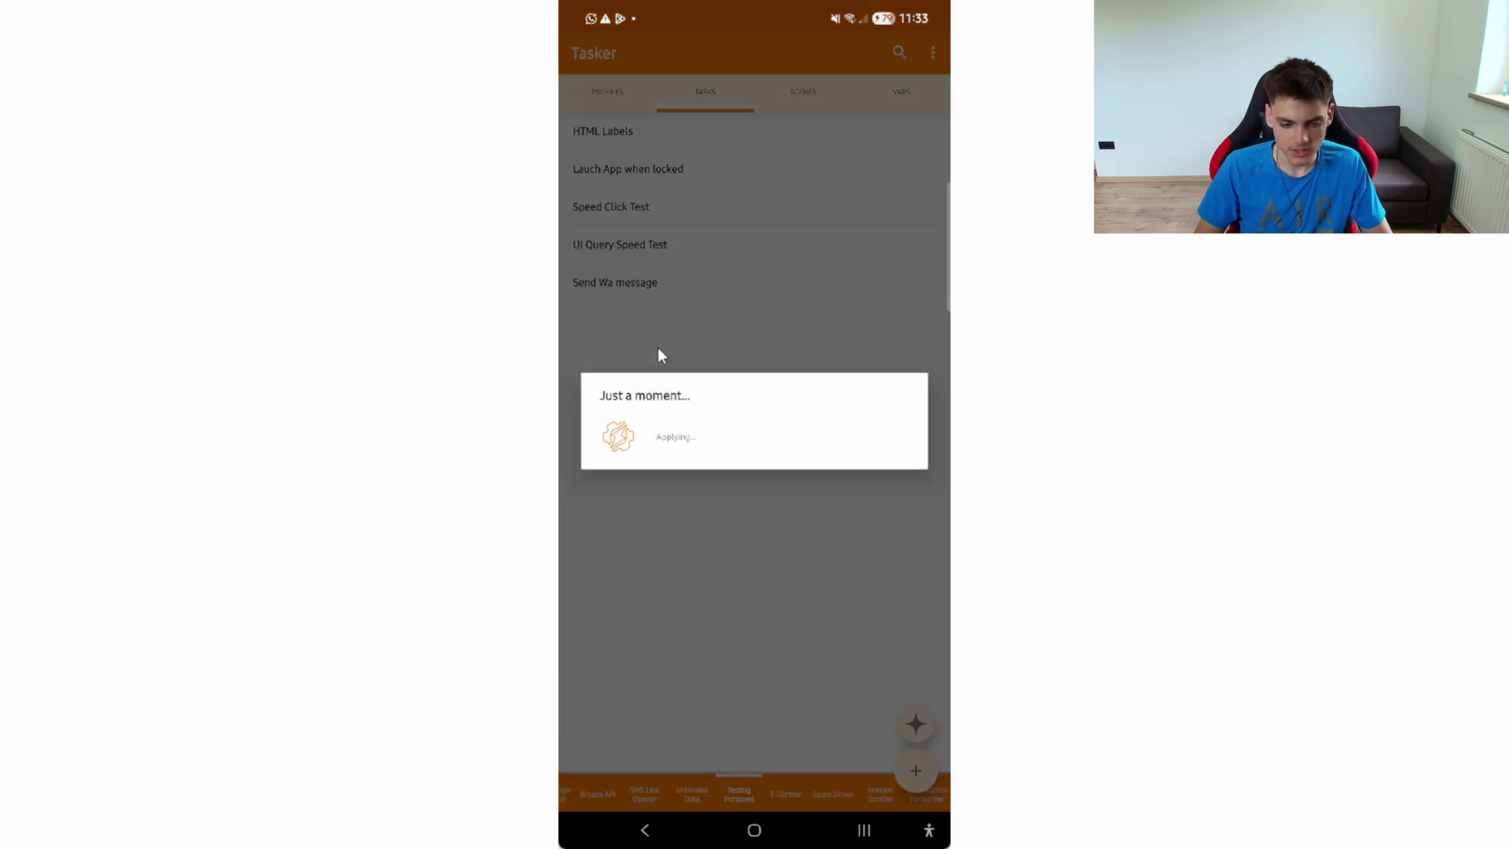